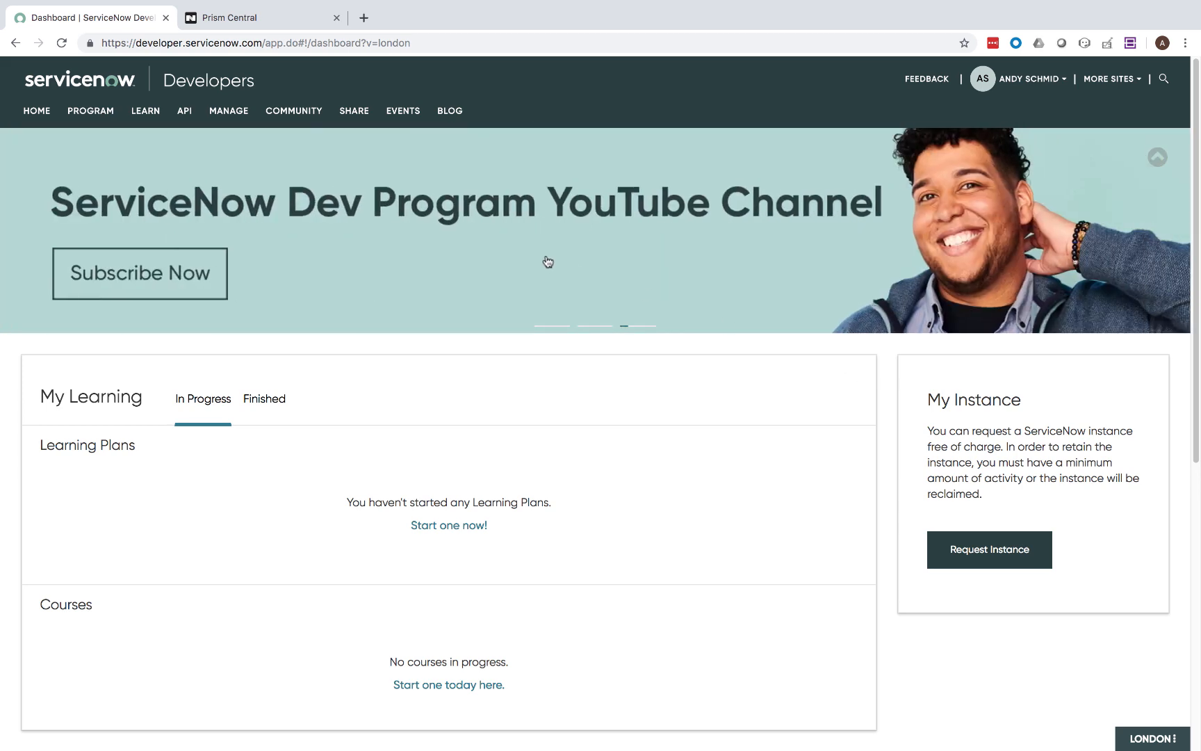
Request a new personal developer instance on the London release from Manage > Instance.
mouse_move(221, 115)
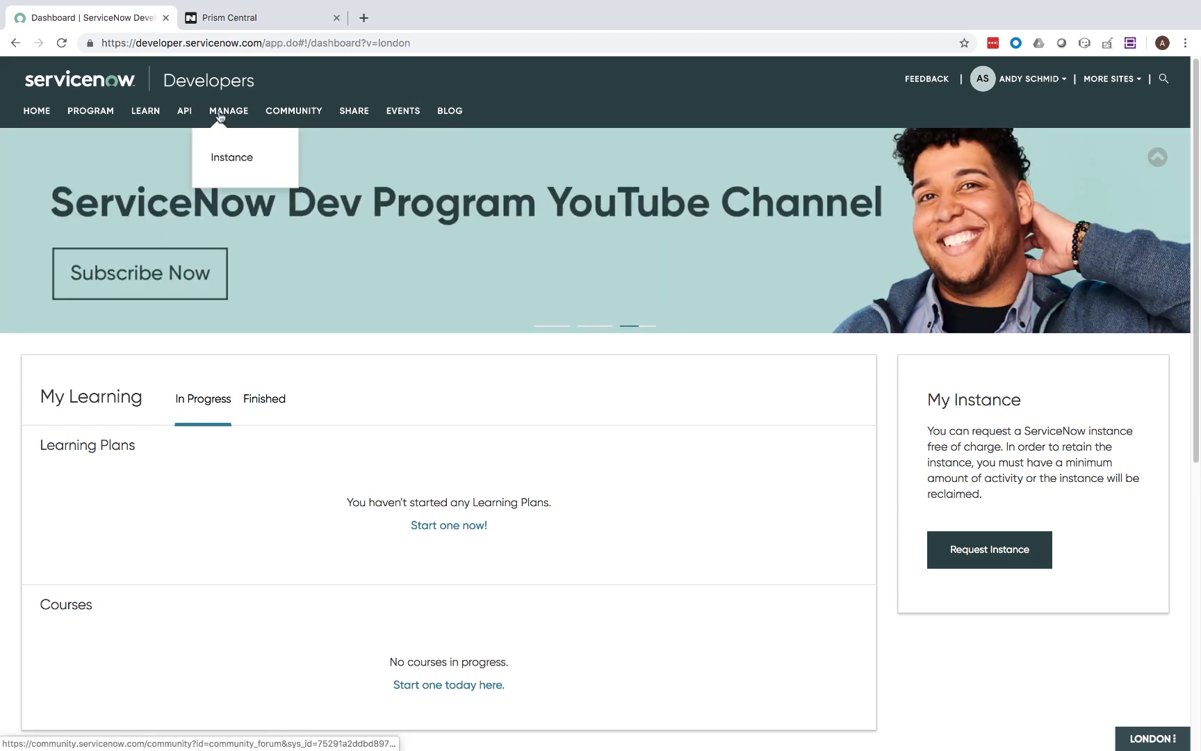
left_click(223, 160)
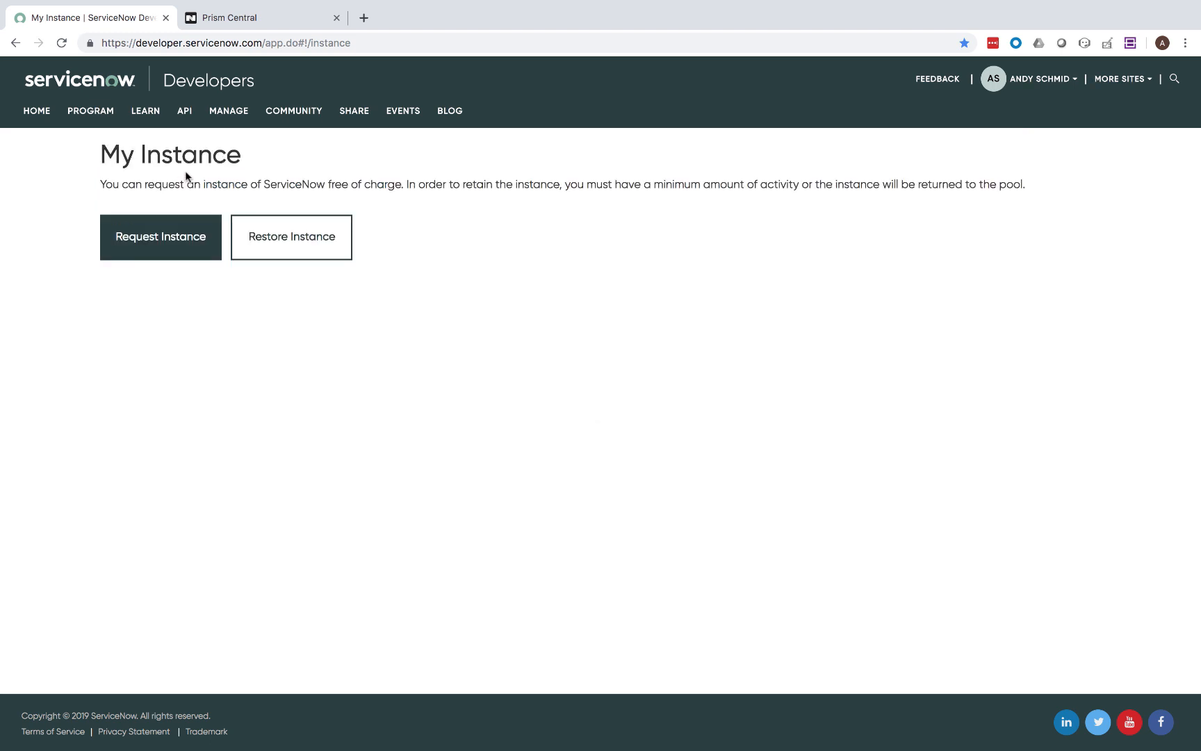
left_click(153, 245)
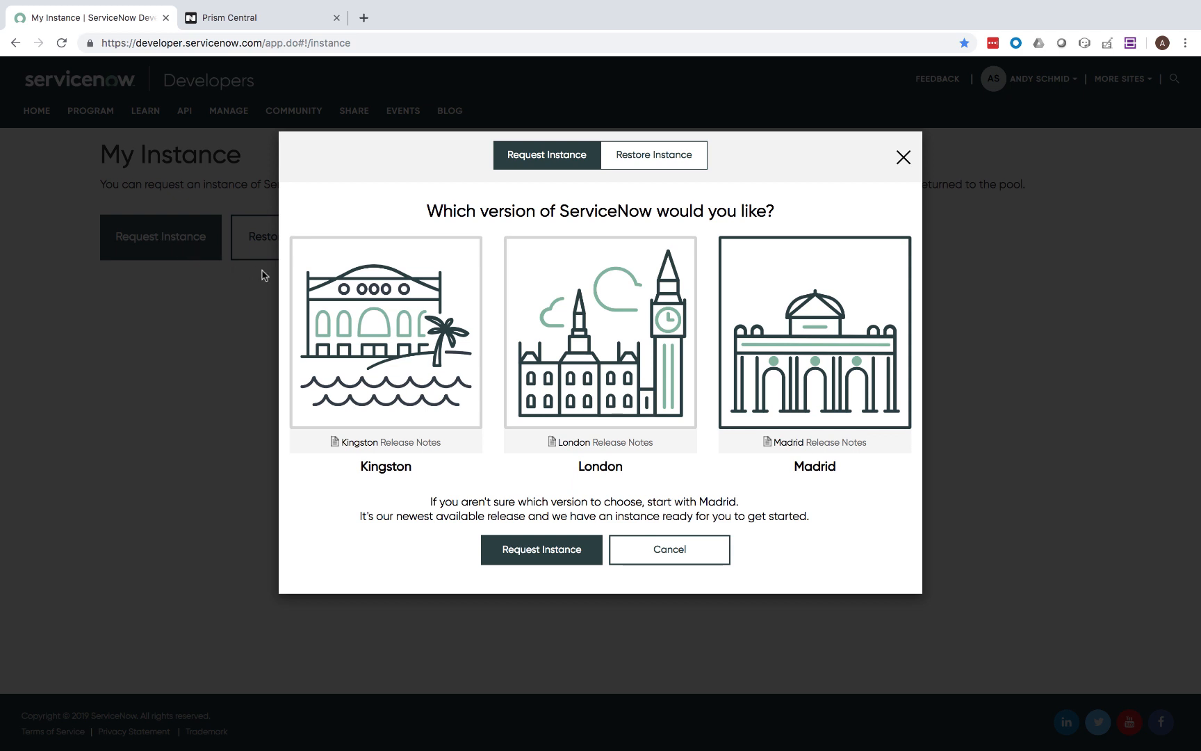
left_click(607, 316)
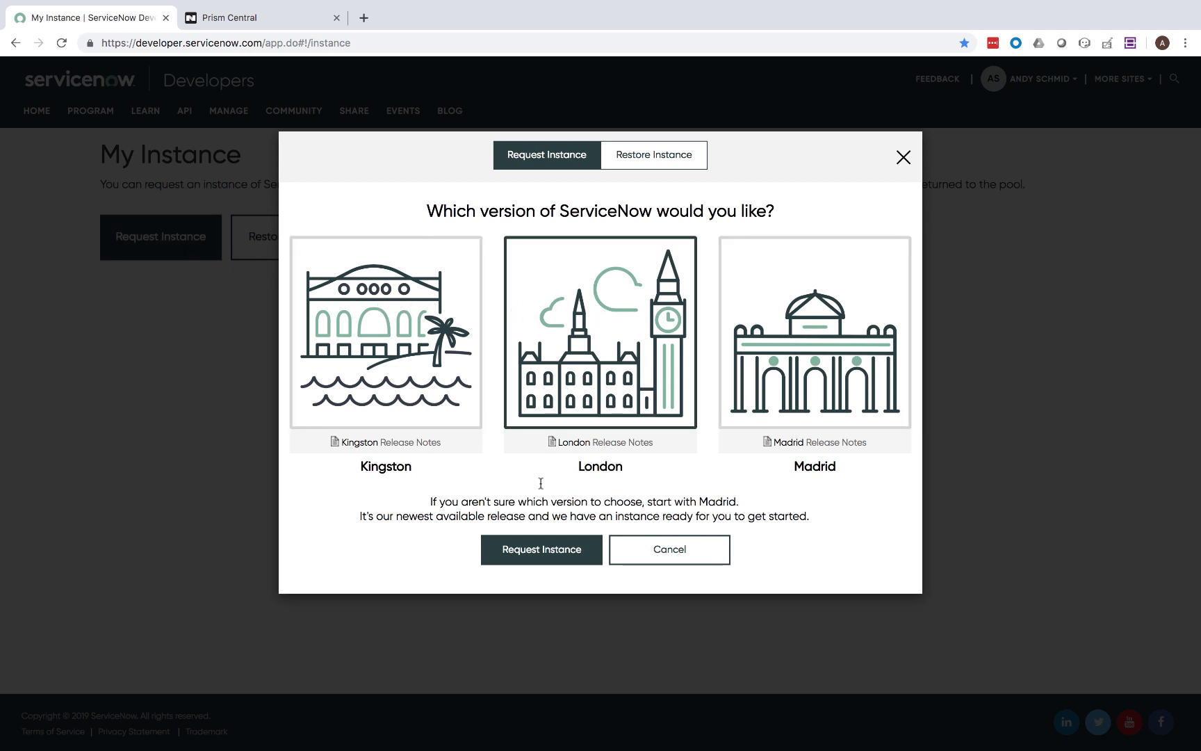
left_click(543, 554)
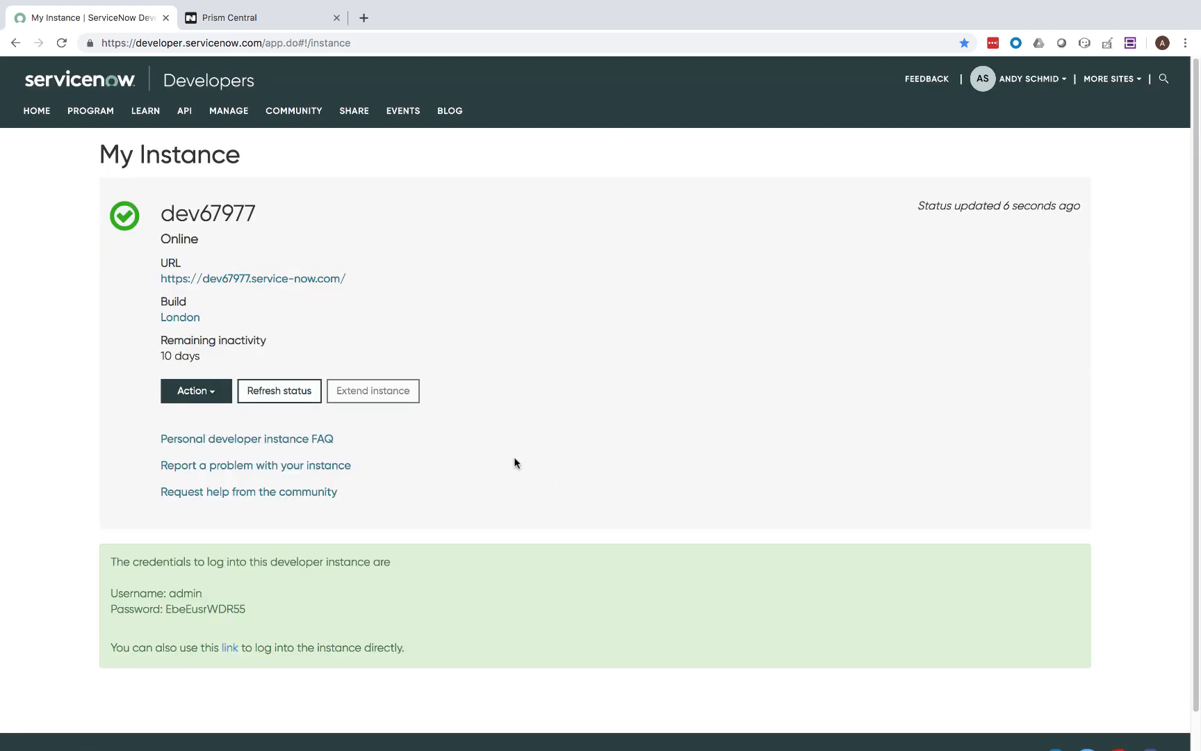
Copy the generated admin password and sign into the new instance as admin.
double_click(194, 609)
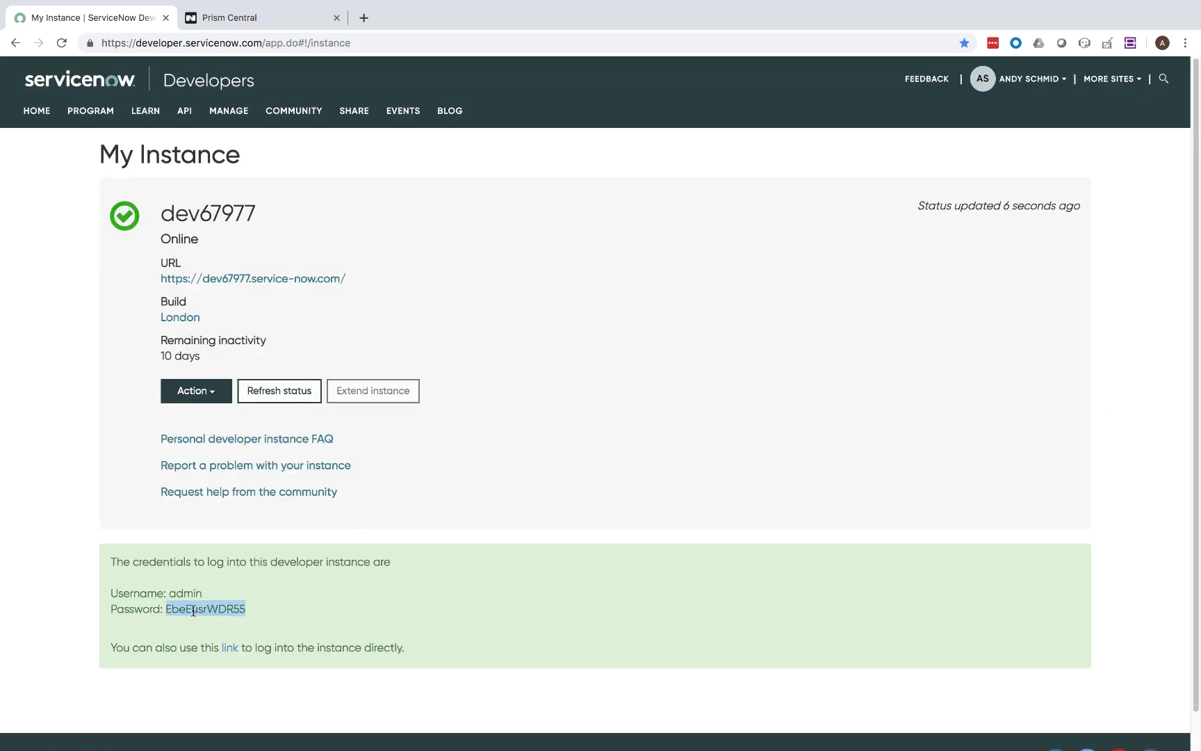
left_click(233, 279)
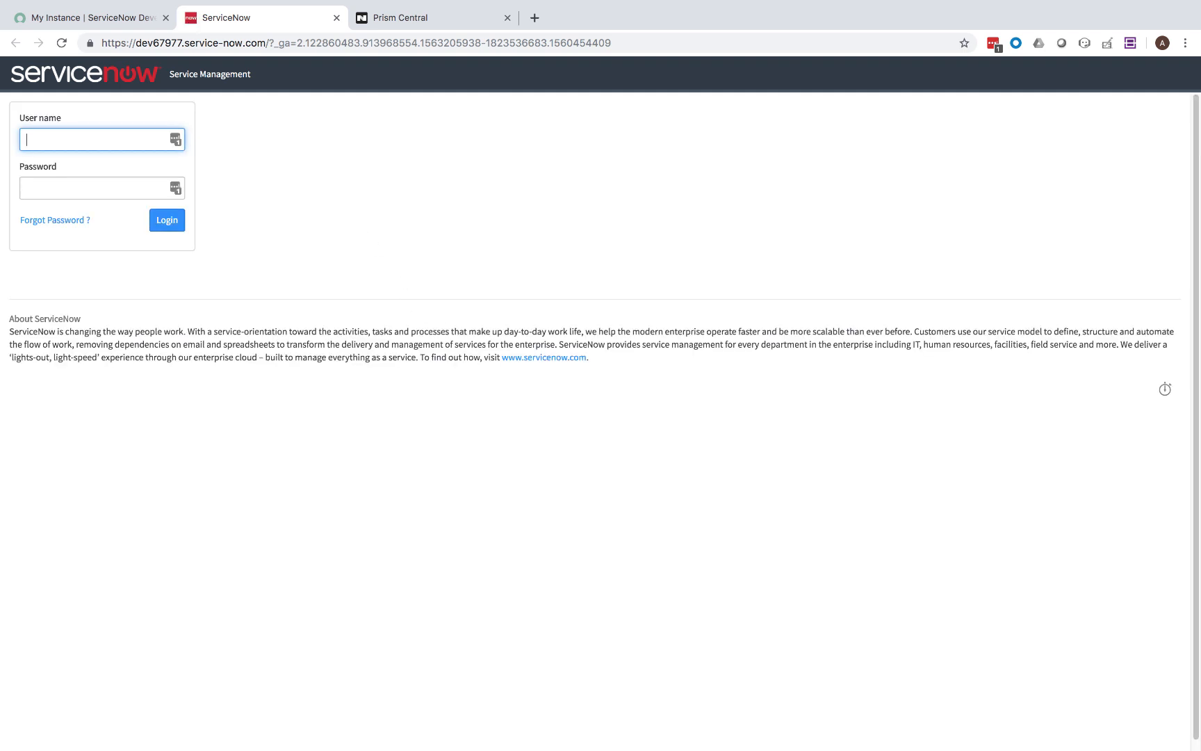
type("admin")
key("Tab")
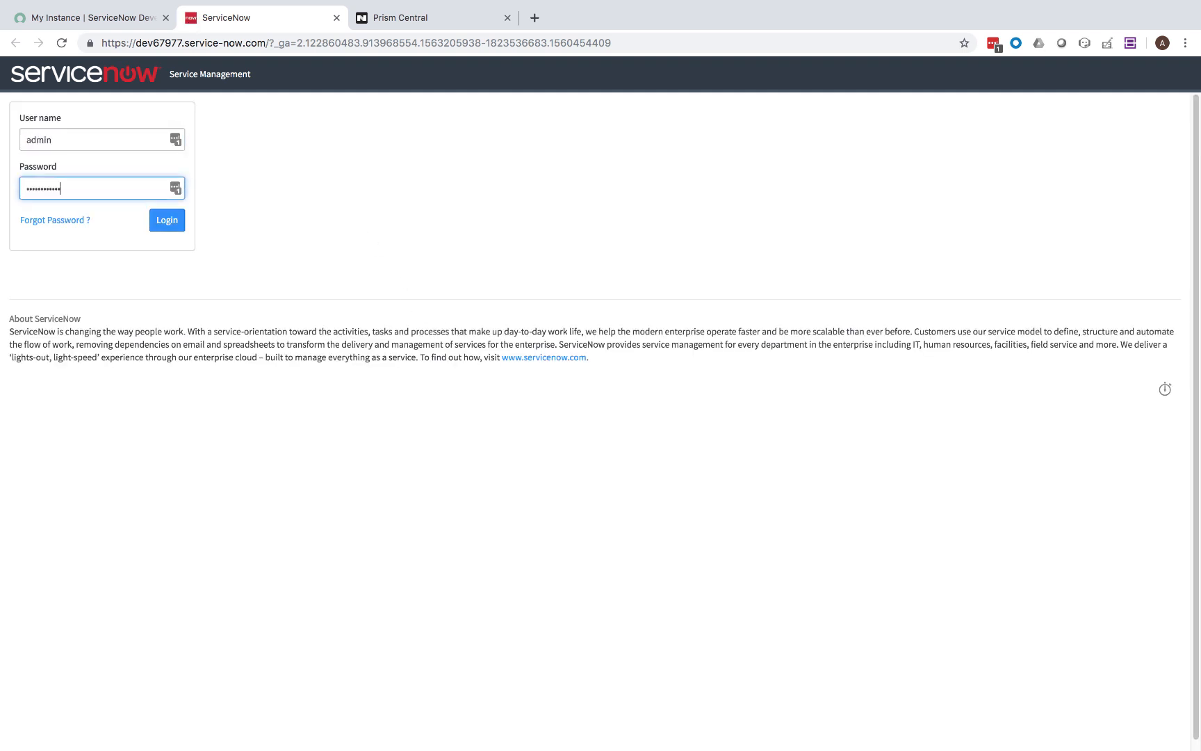
key("Return")
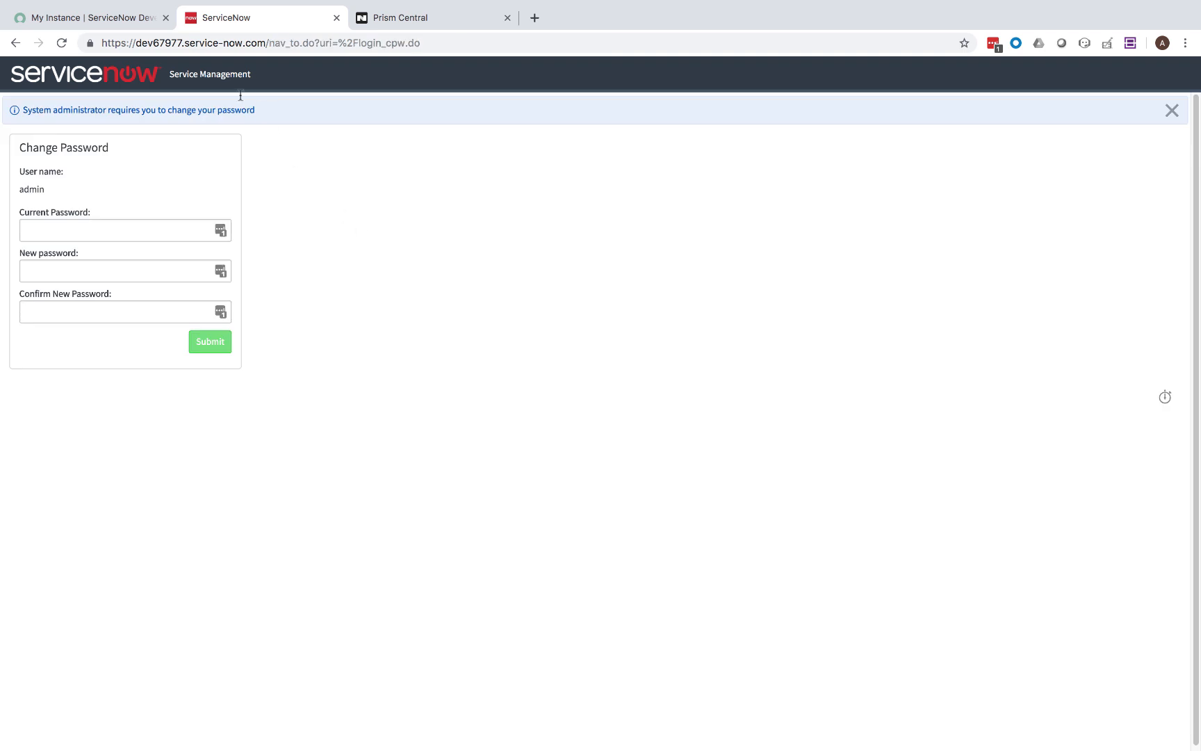
Replace the initial admin password with a new one on the Change Password form.
left_click(142, 231)
key("super+v")
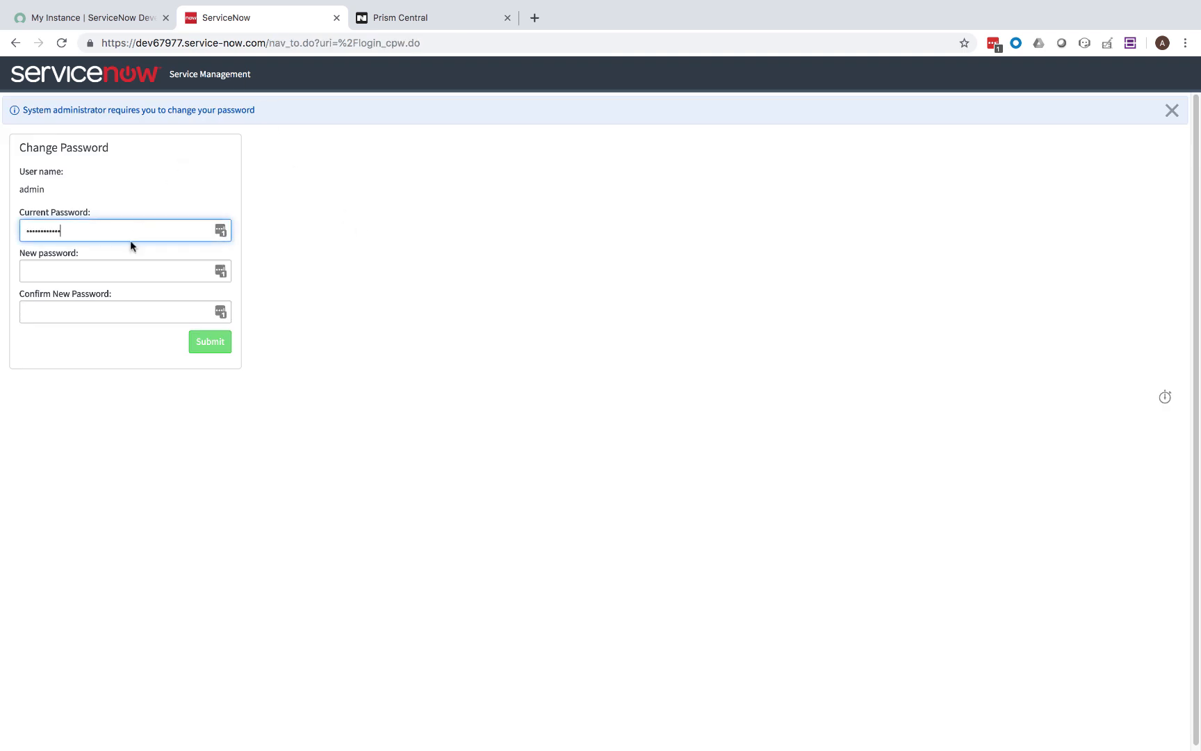
left_click(122, 266)
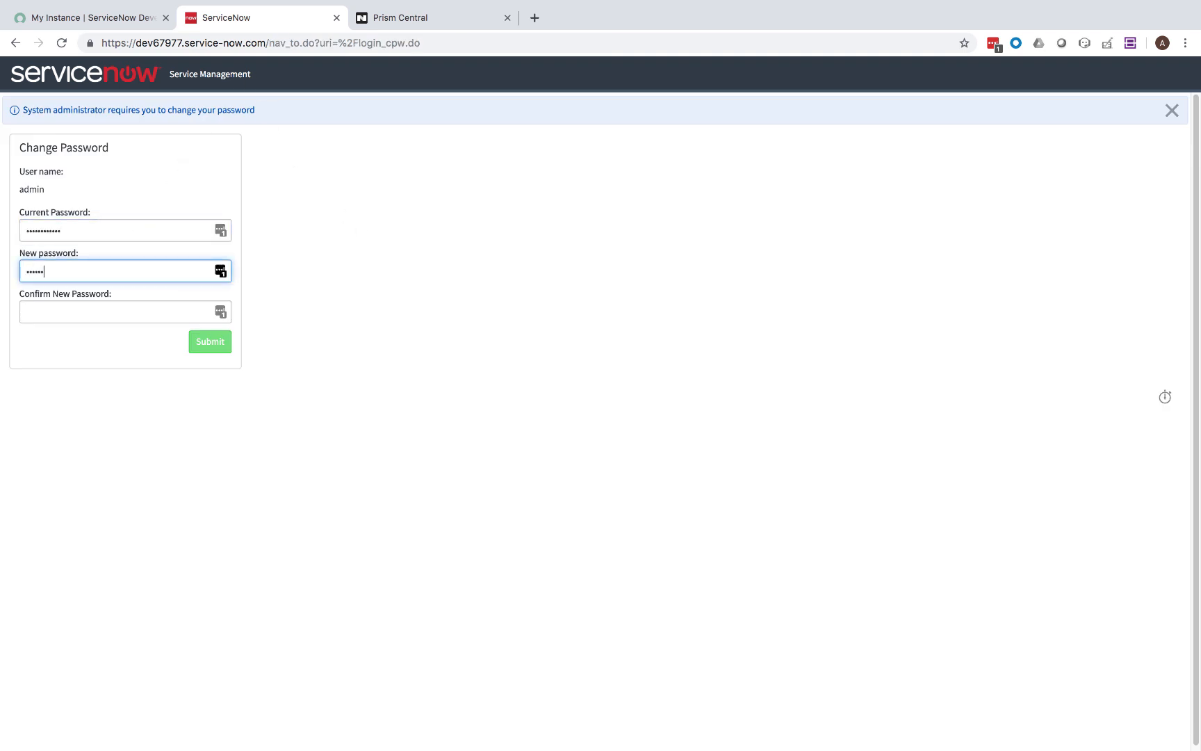
type("1")
key("Tab")
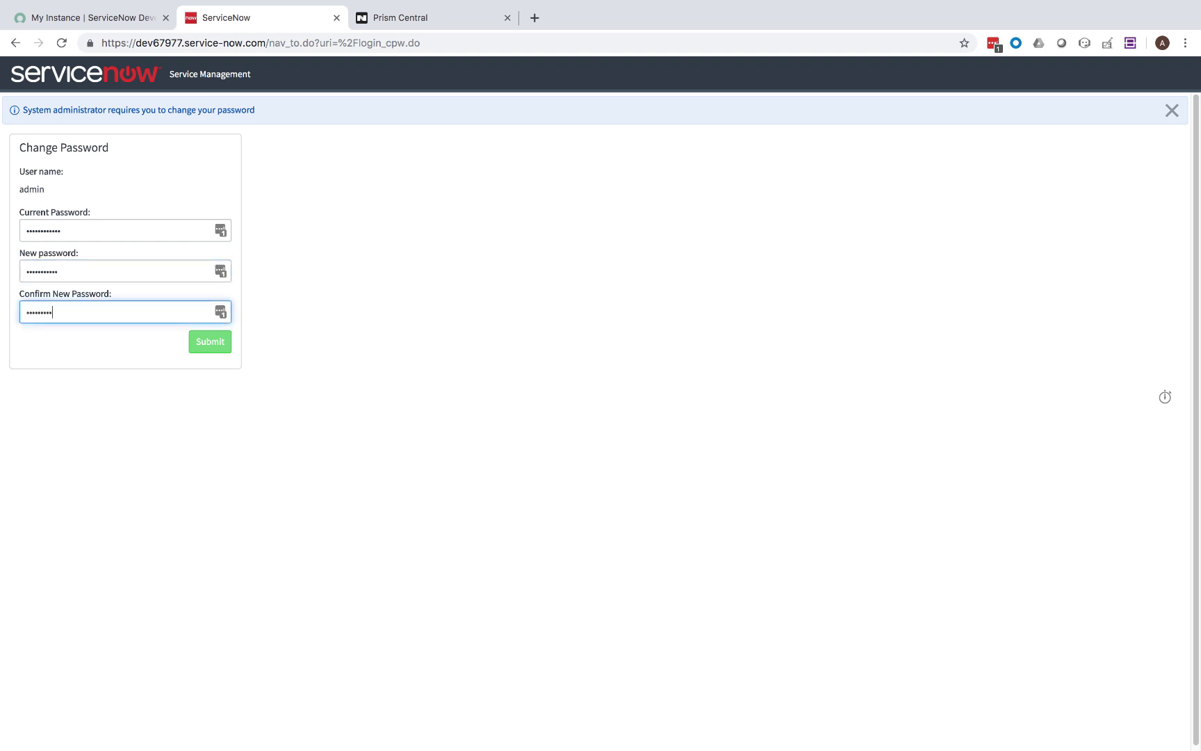
left_click(210, 342)
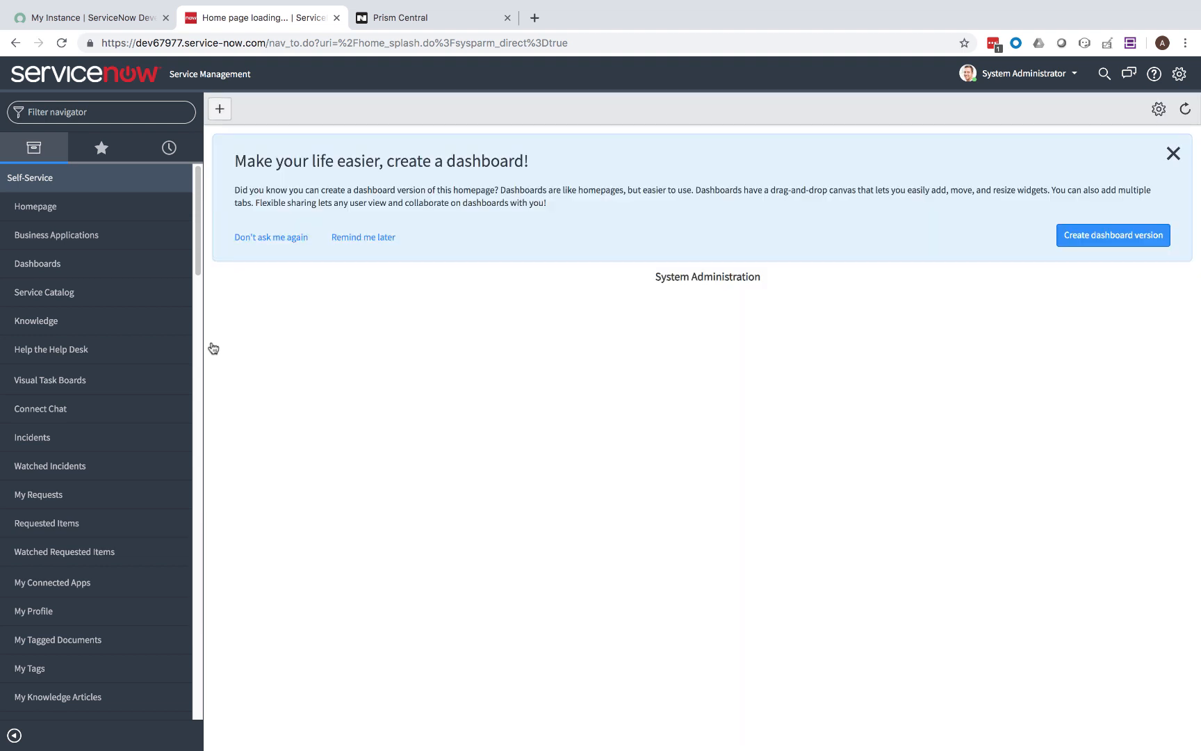
Start removing the instance's demo data in the developer portal, then return to the instance homepage.
left_click(1174, 153)
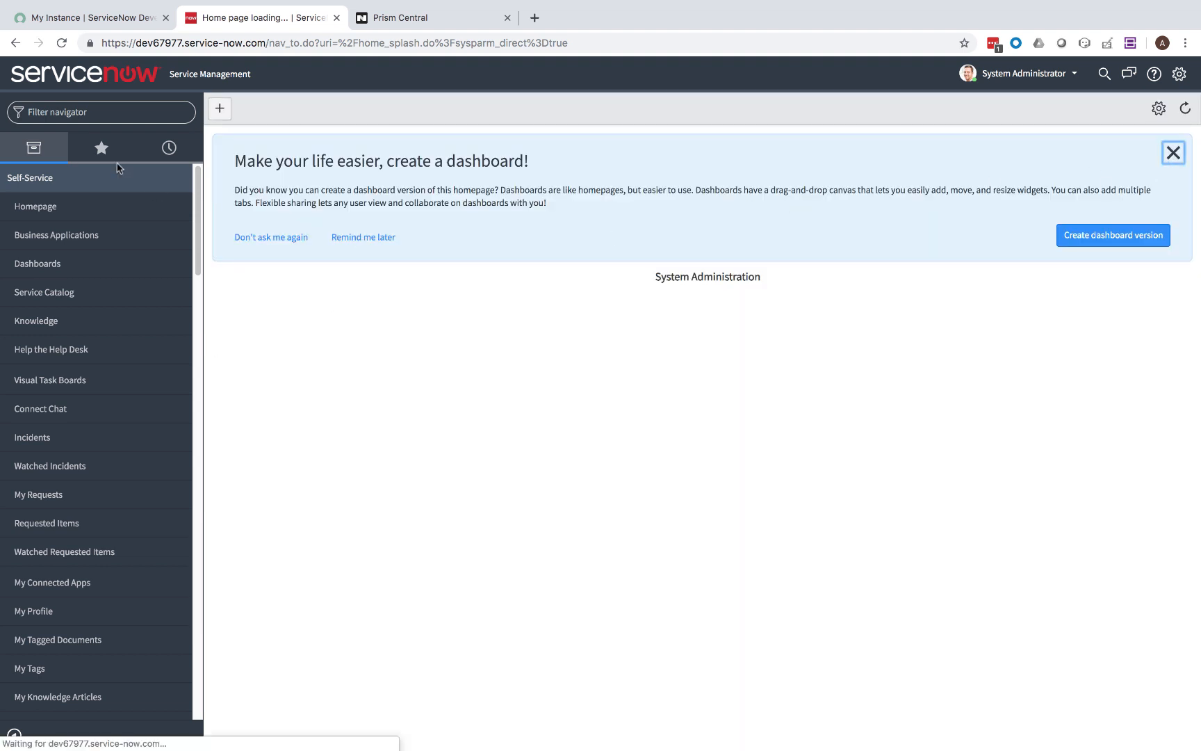
left_click(69, 20)
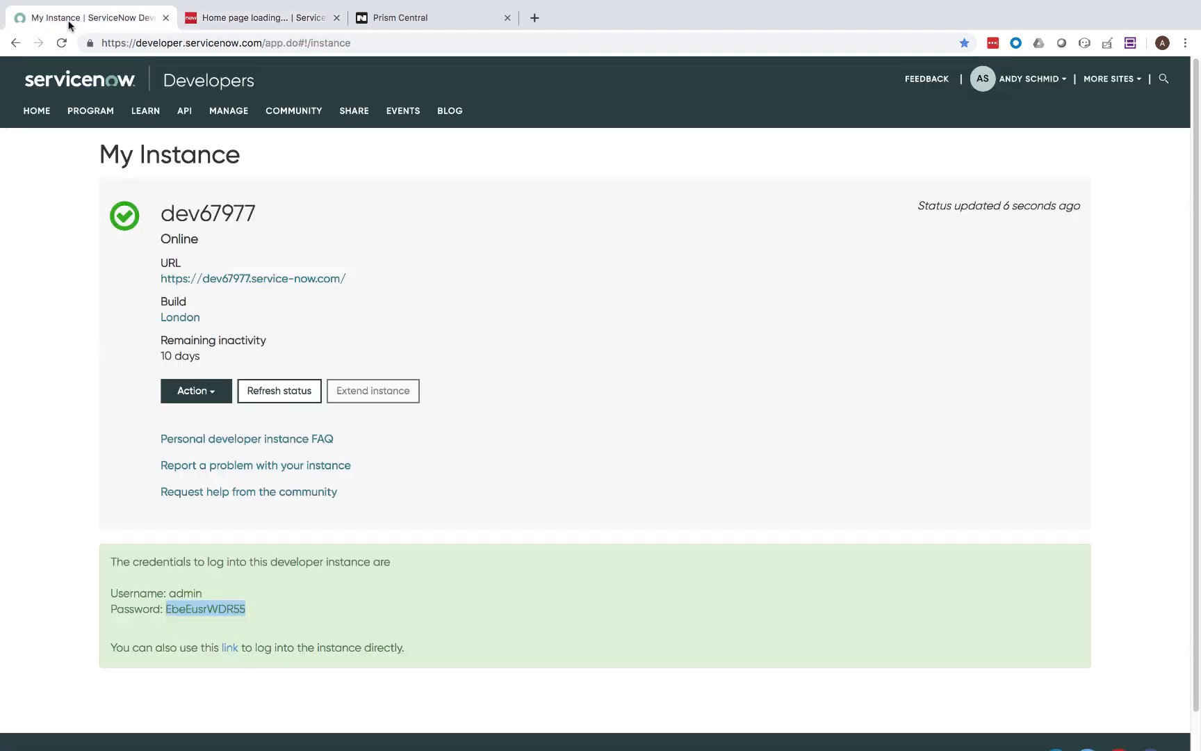
left_click(194, 393)
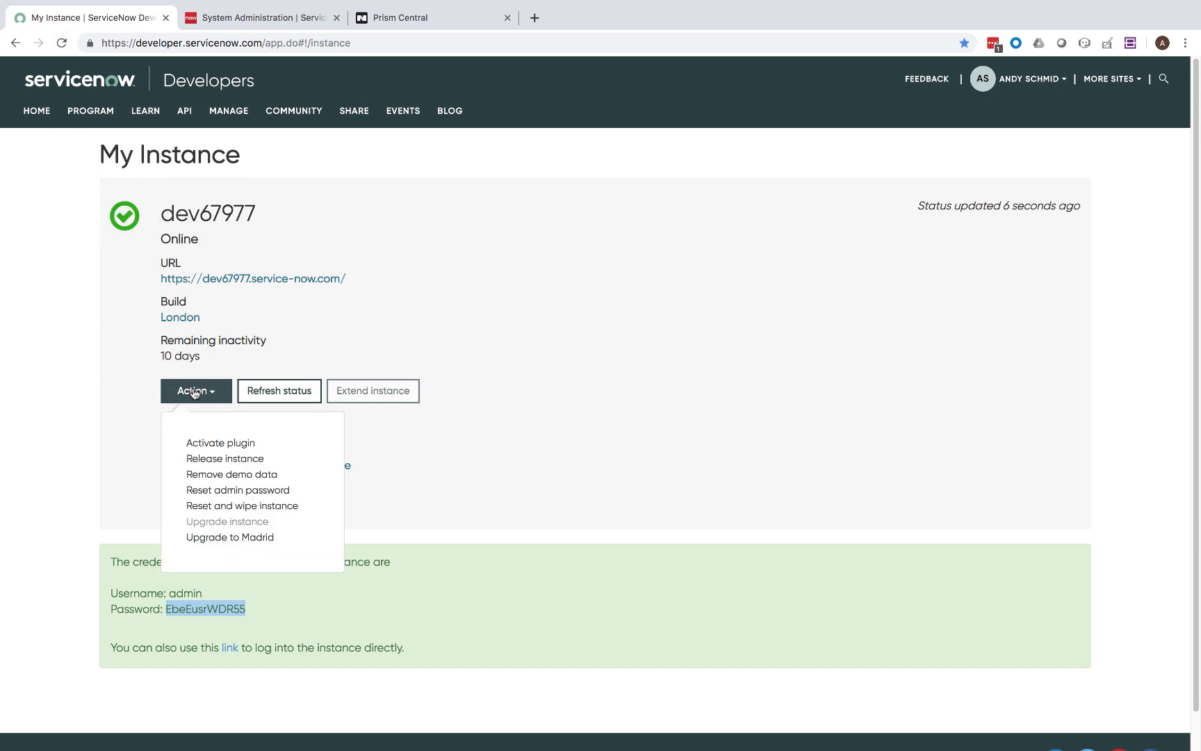
left_click(216, 475)
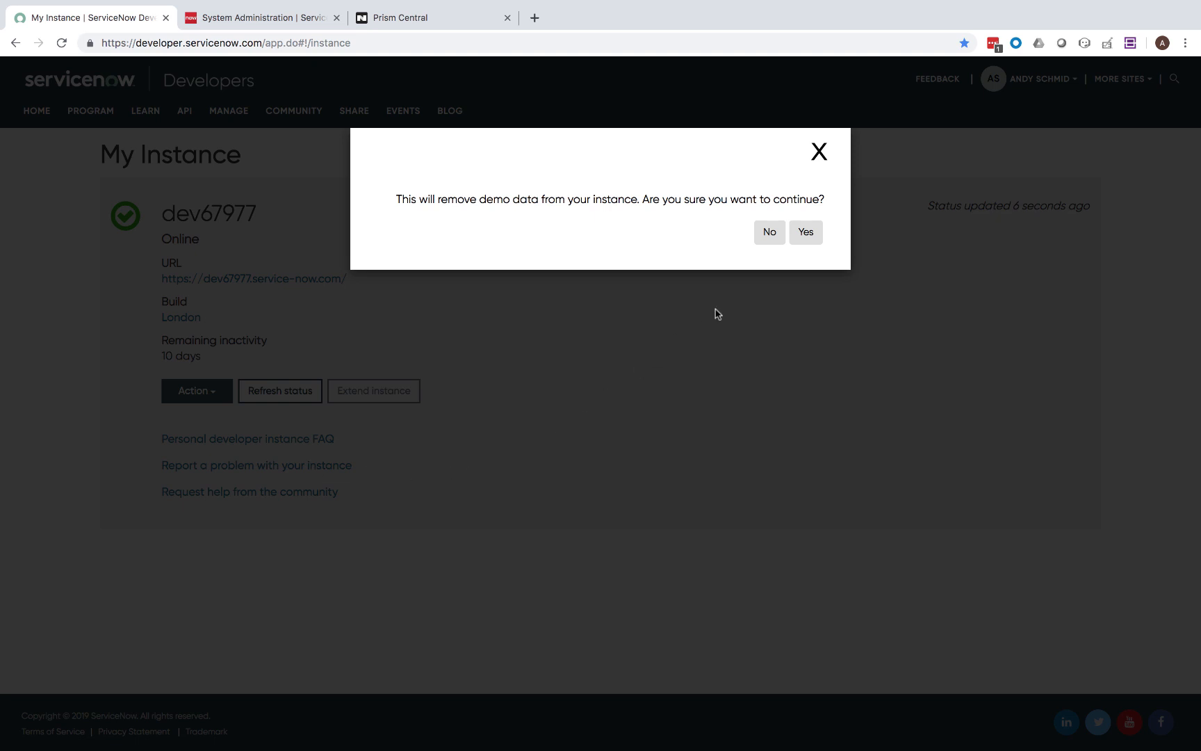
left_click(806, 237)
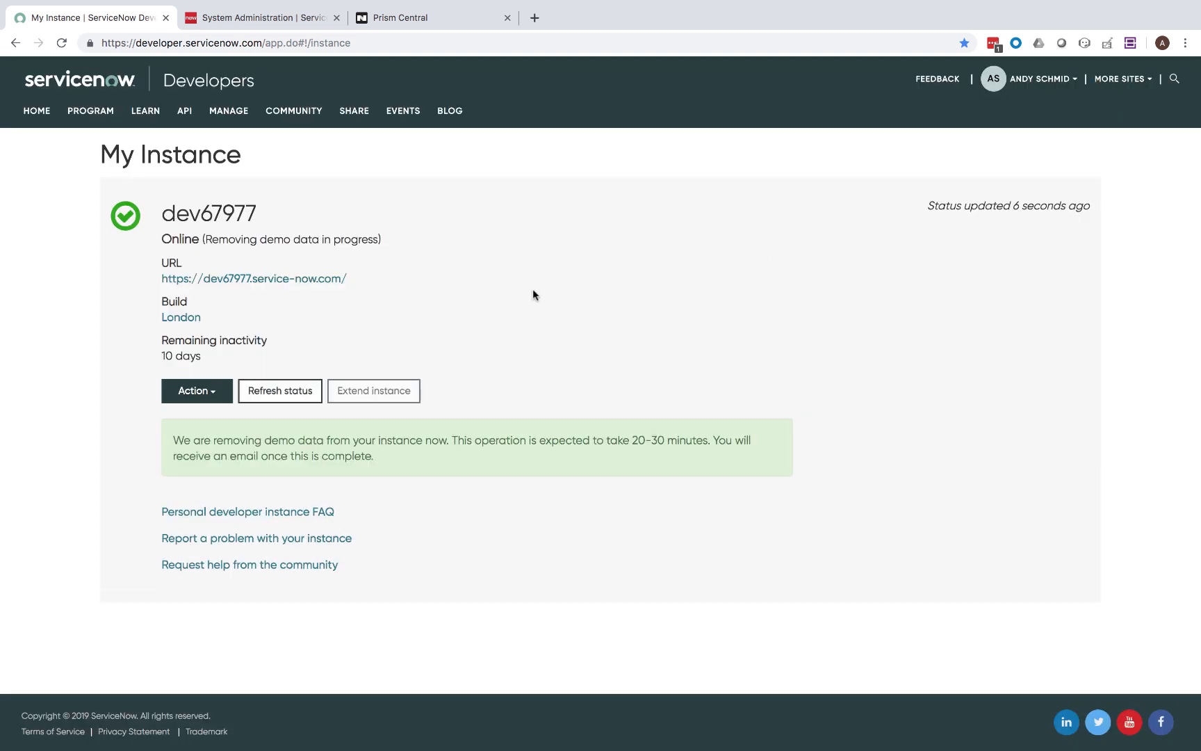
left_click(271, 20)
left_click(92, 114)
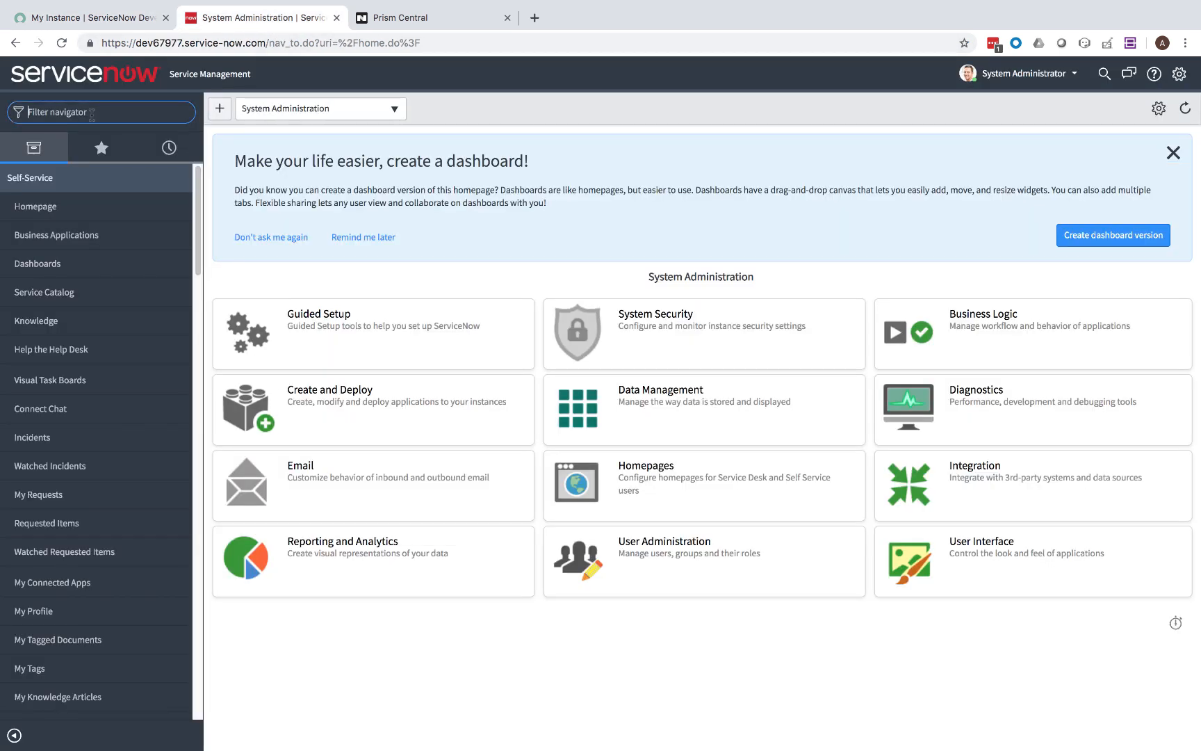
Start a new user record with User ID miduser, first name mid and last name mid.
type("Users")
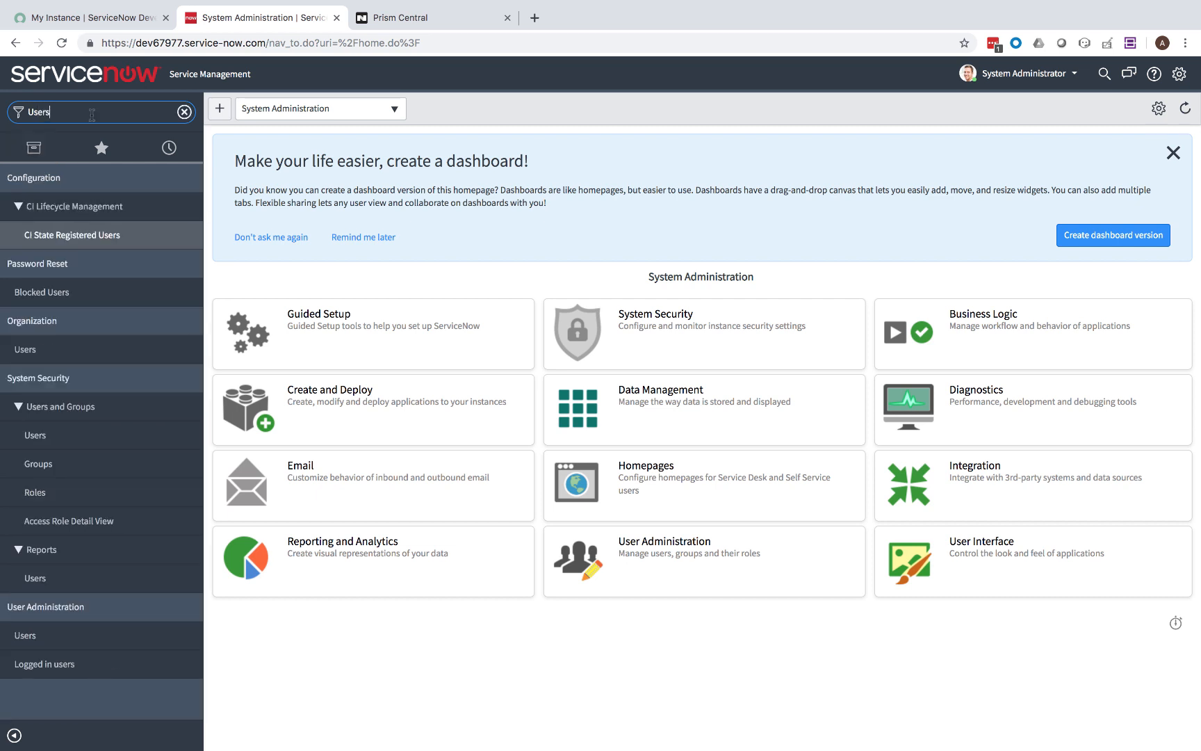
left_click(31, 436)
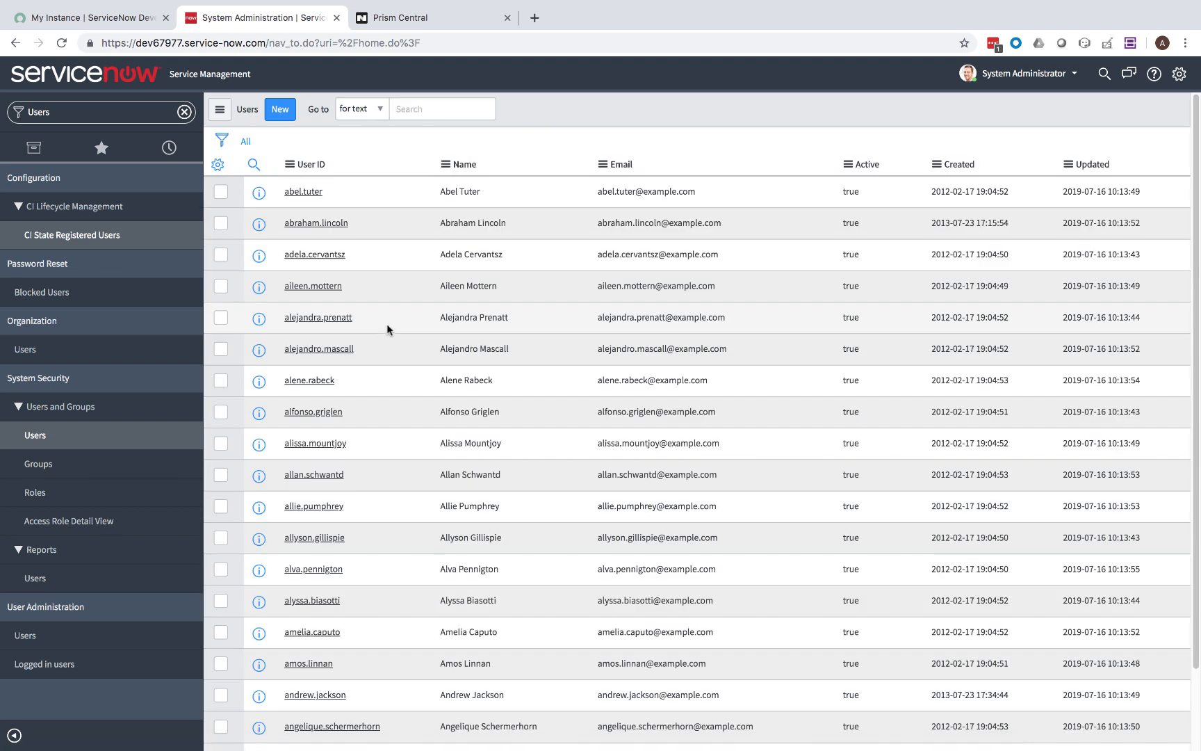
left_click(275, 110)
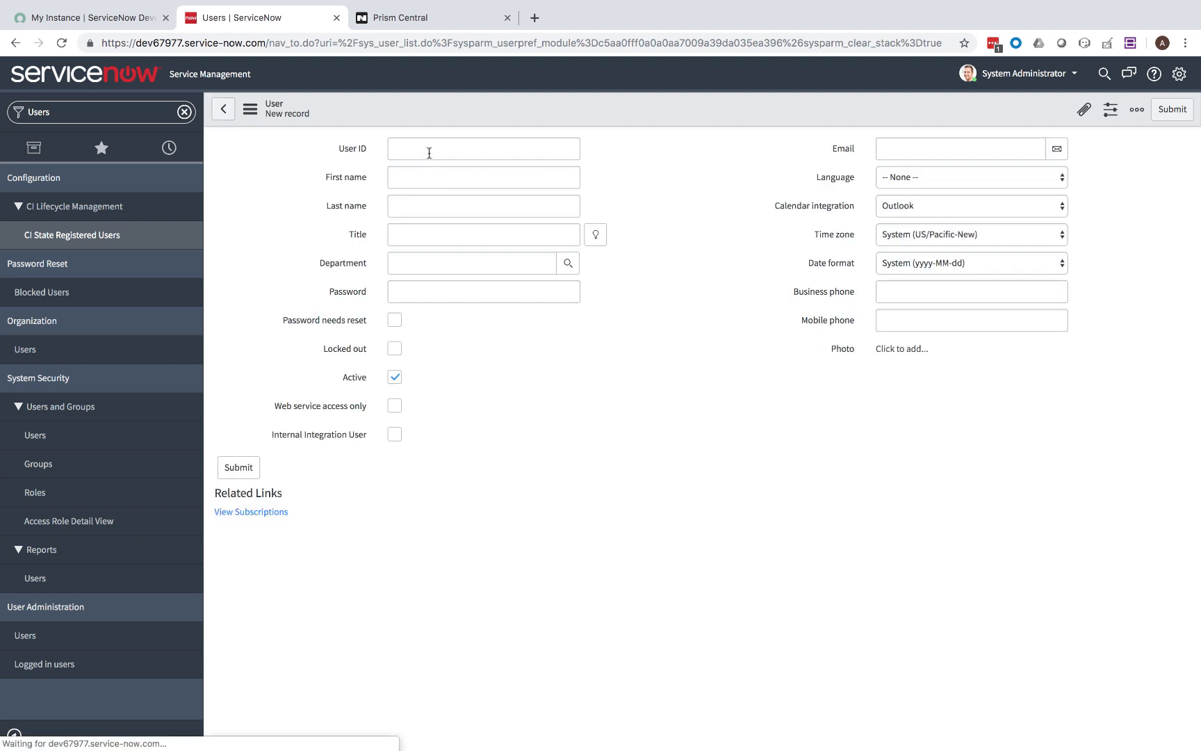
type("miduser")
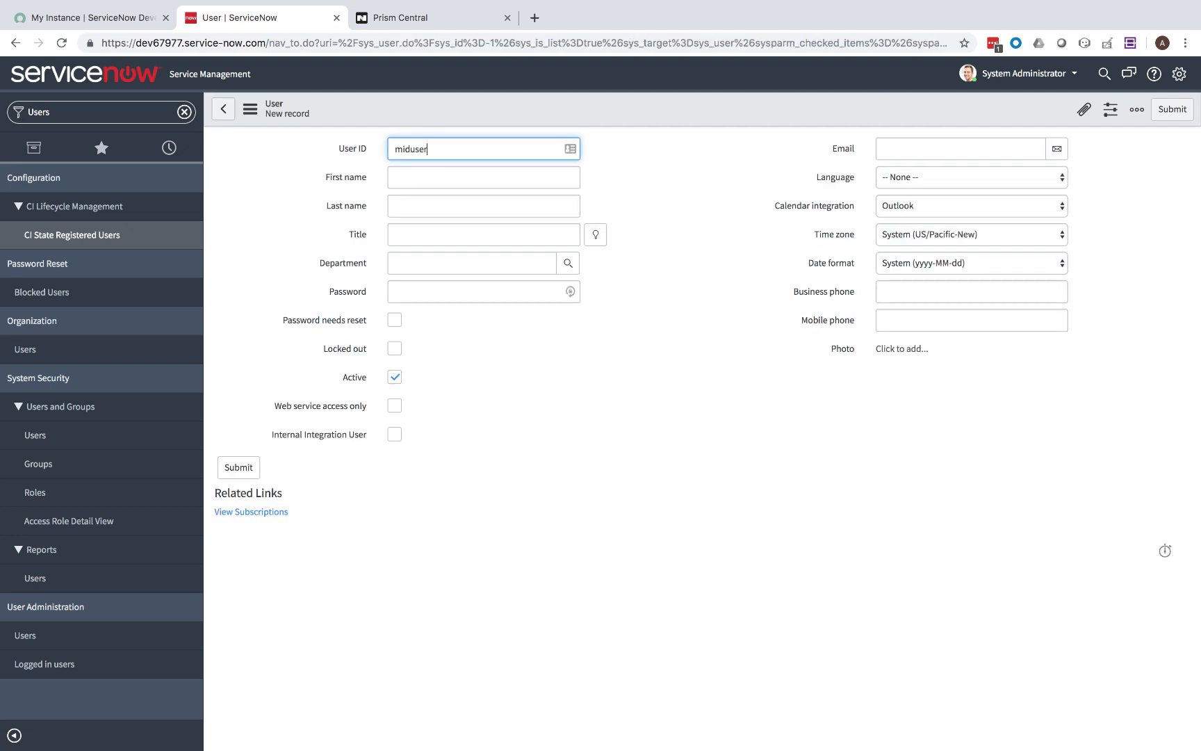
key("Tab")
type("mid")
key("Tab")
type("mid")
Give the user a password, submit it, and list users from name 'mid' onward.
key("Tab")
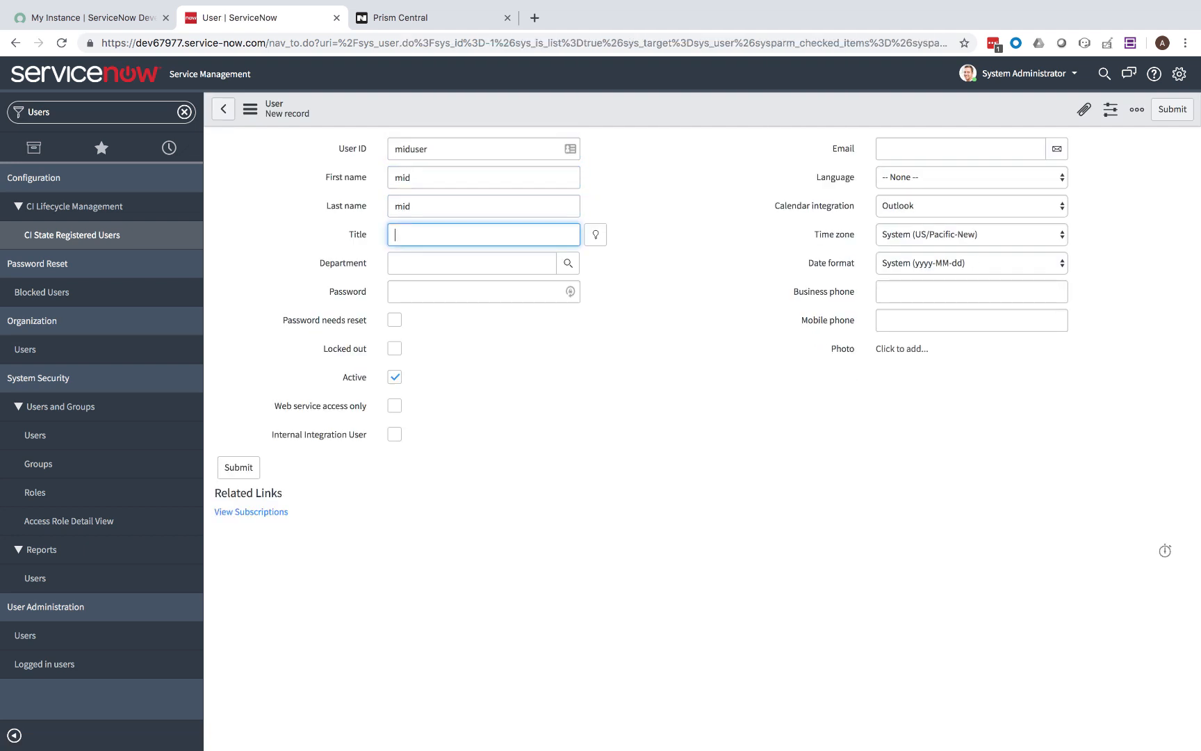
key("Tab")
key("Tab")
type("•")
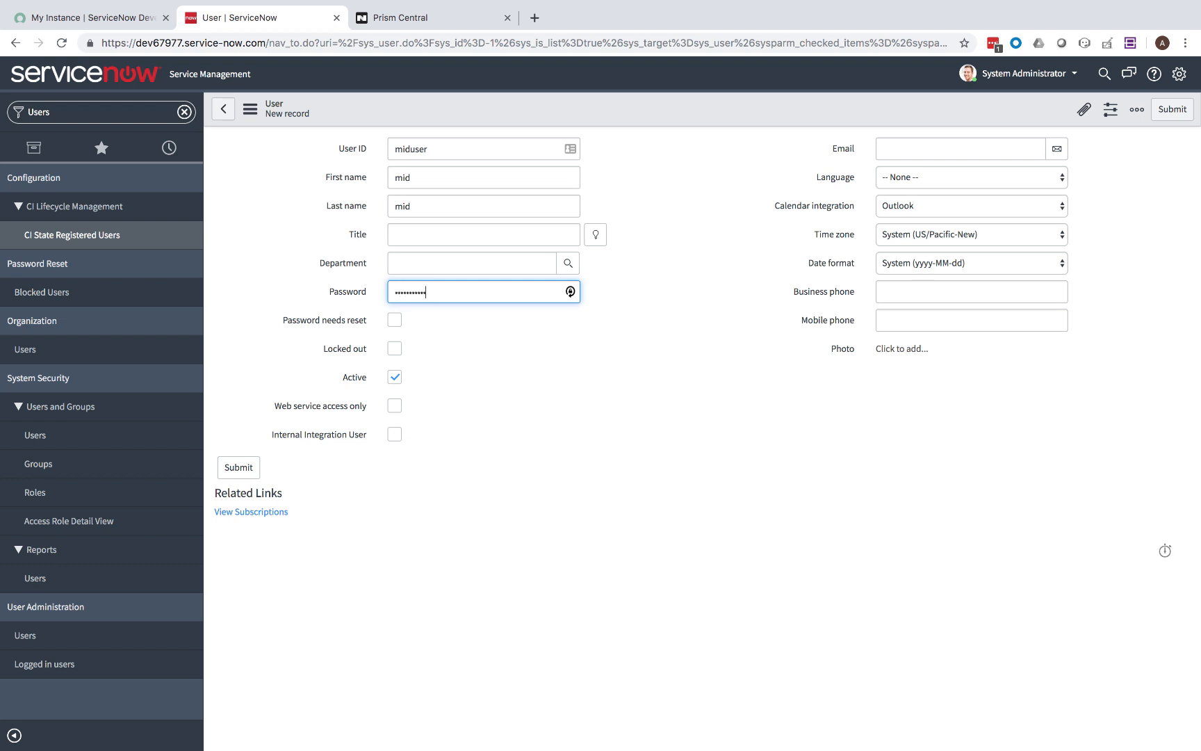
left_click(239, 468)
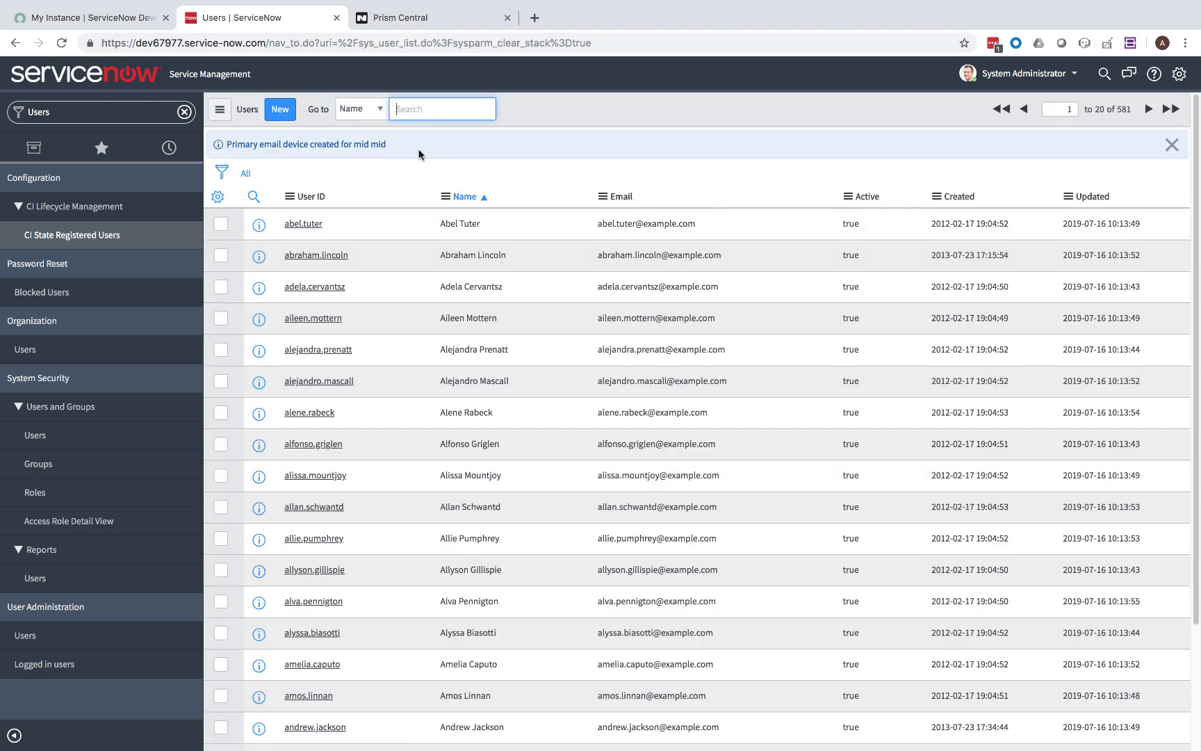
type("mid")
key("Return")
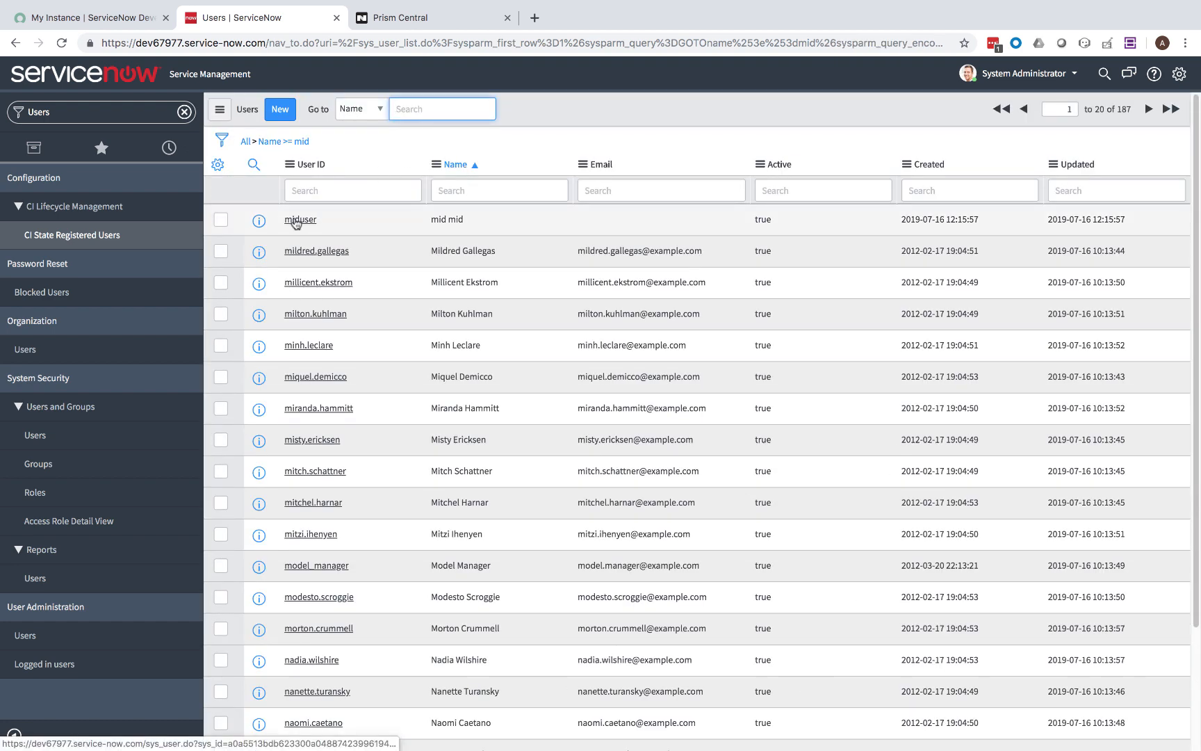
Add the mid_server role to miduser through Edit Members, save, and clear the navigator filter.
left_click(295, 221)
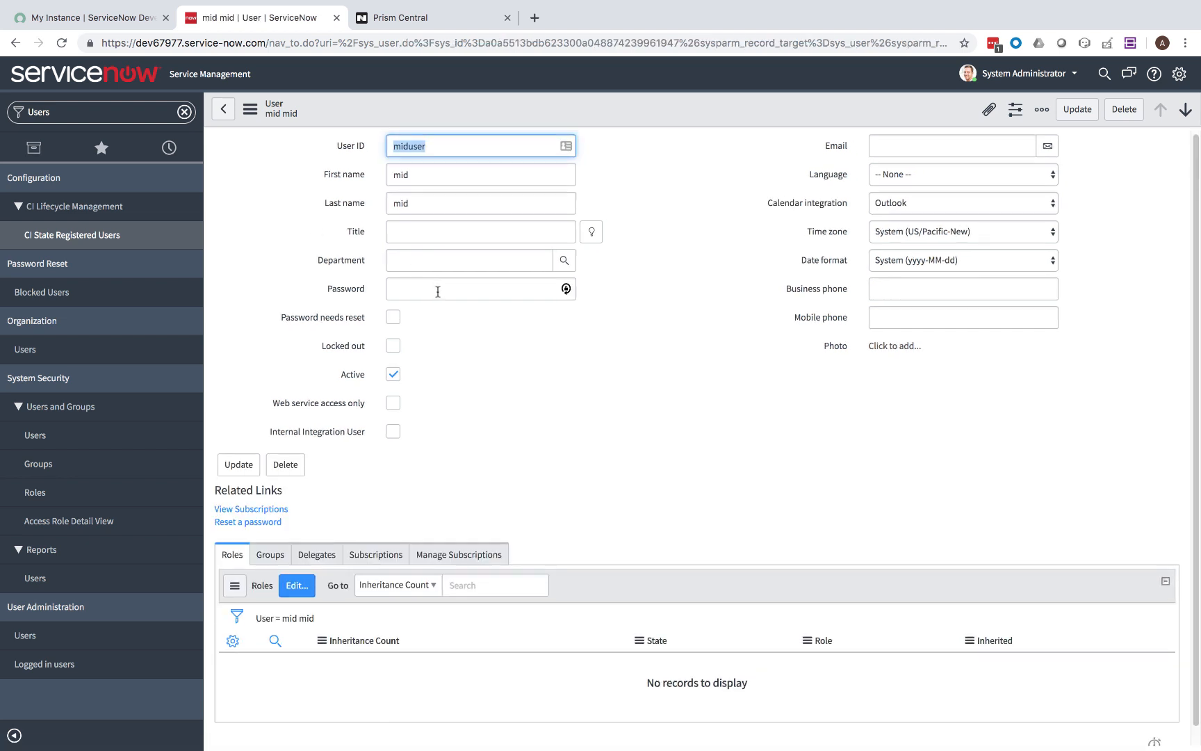
left_click(300, 582)
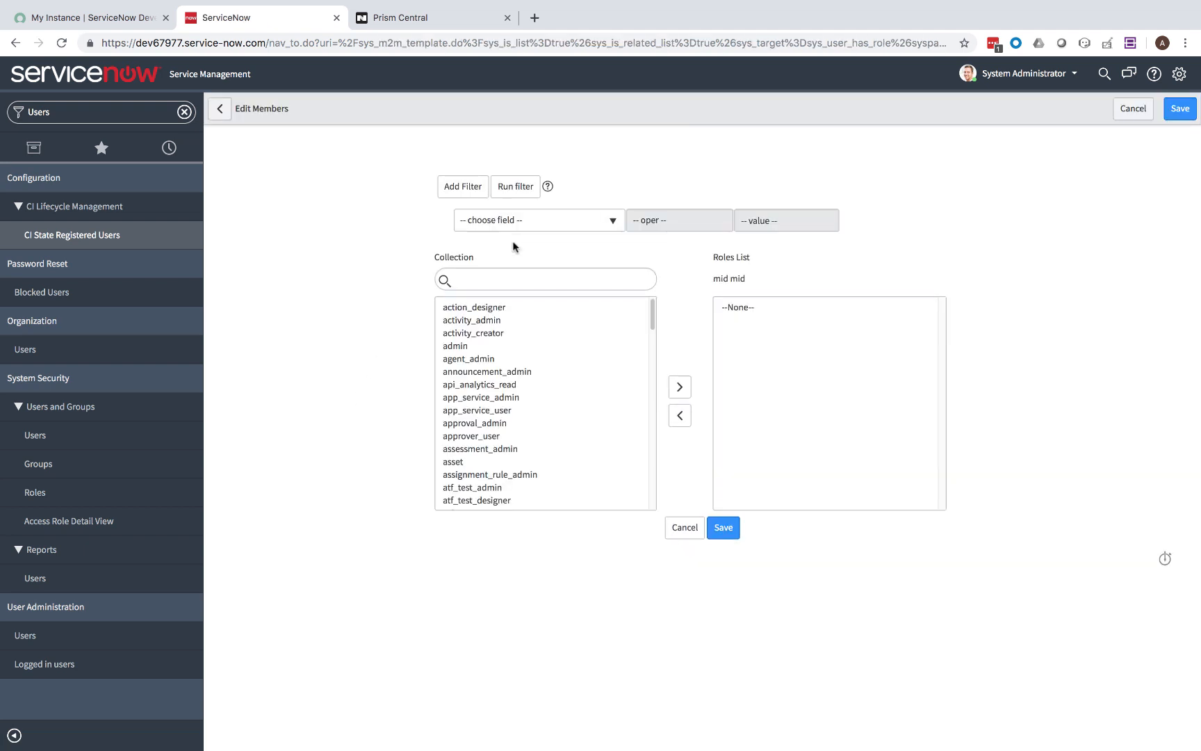
left_click(499, 279)
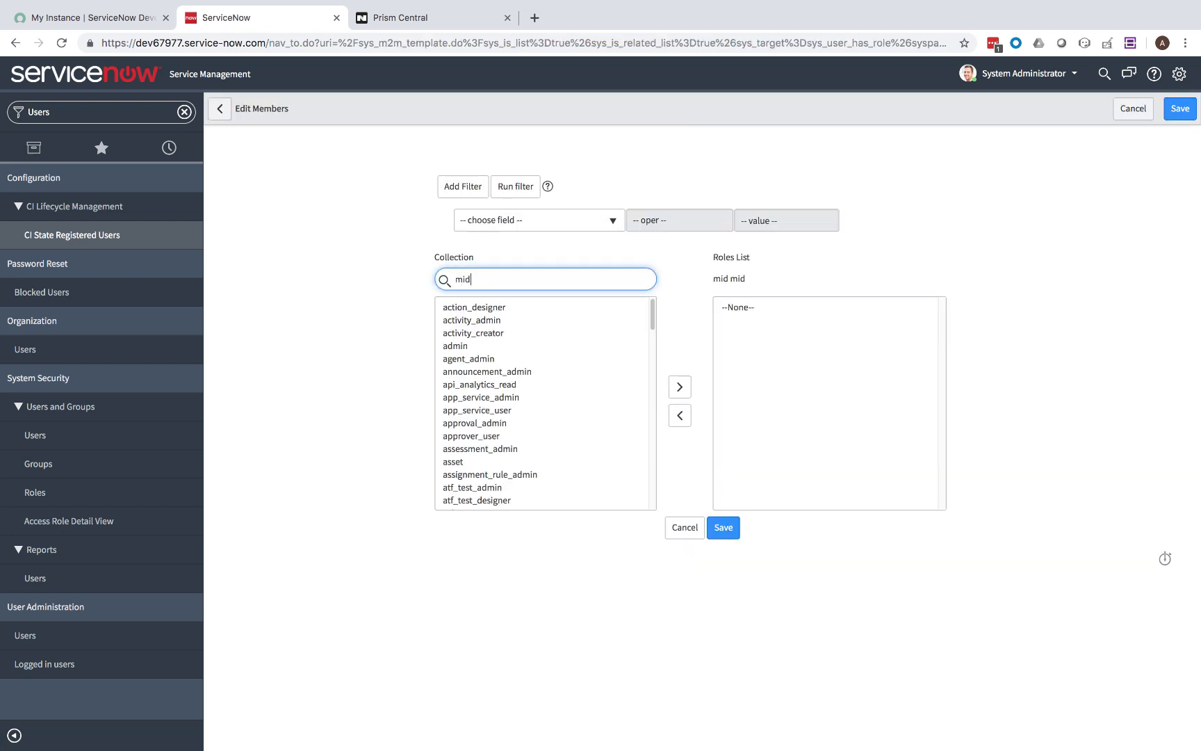
left_click(479, 308)
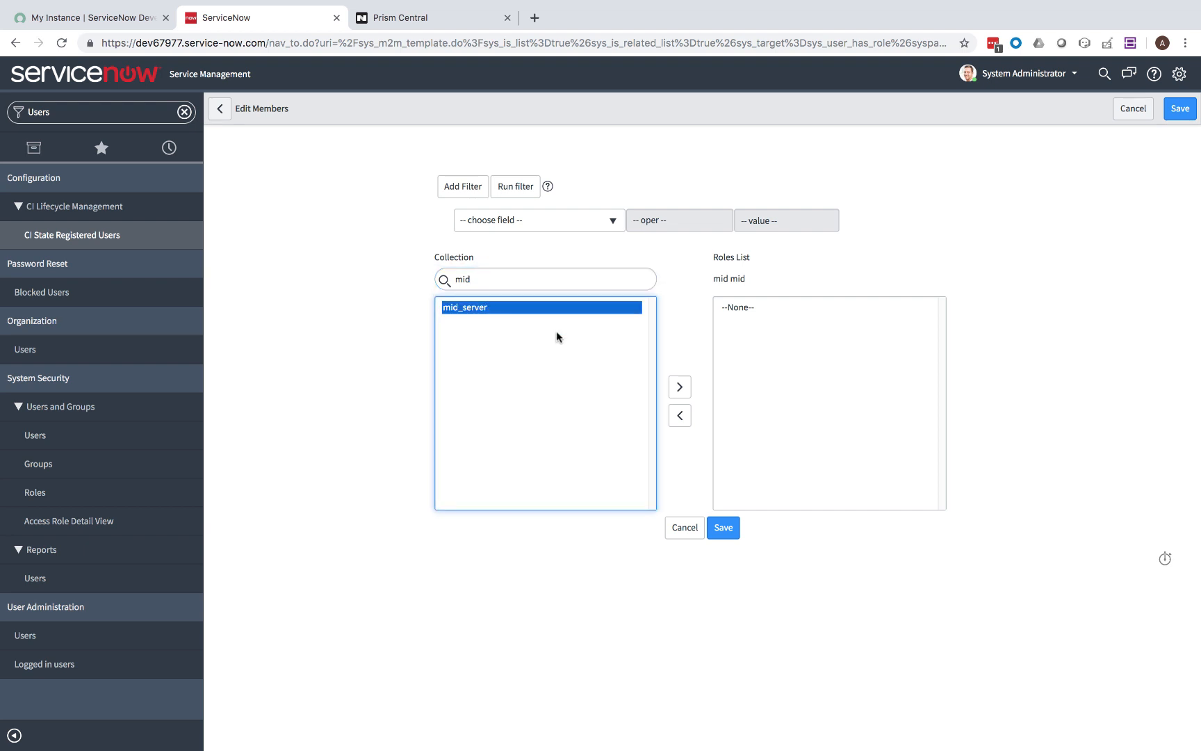
left_click(676, 388)
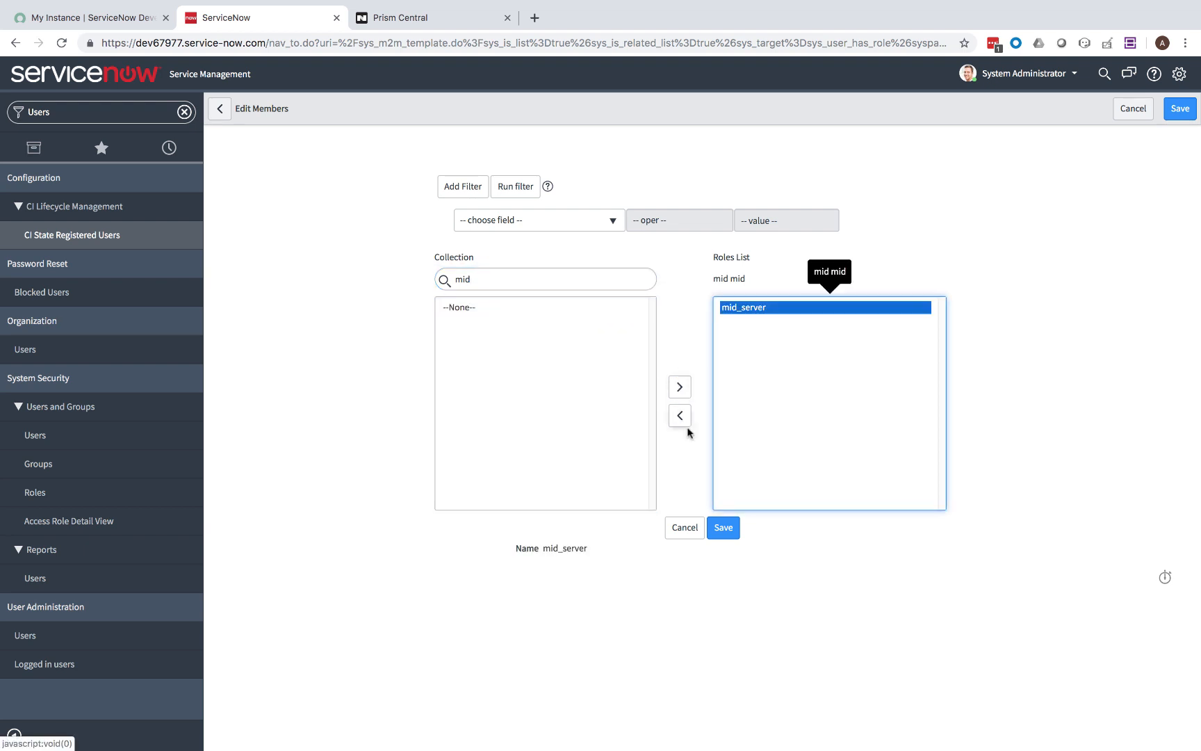
left_click(719, 532)
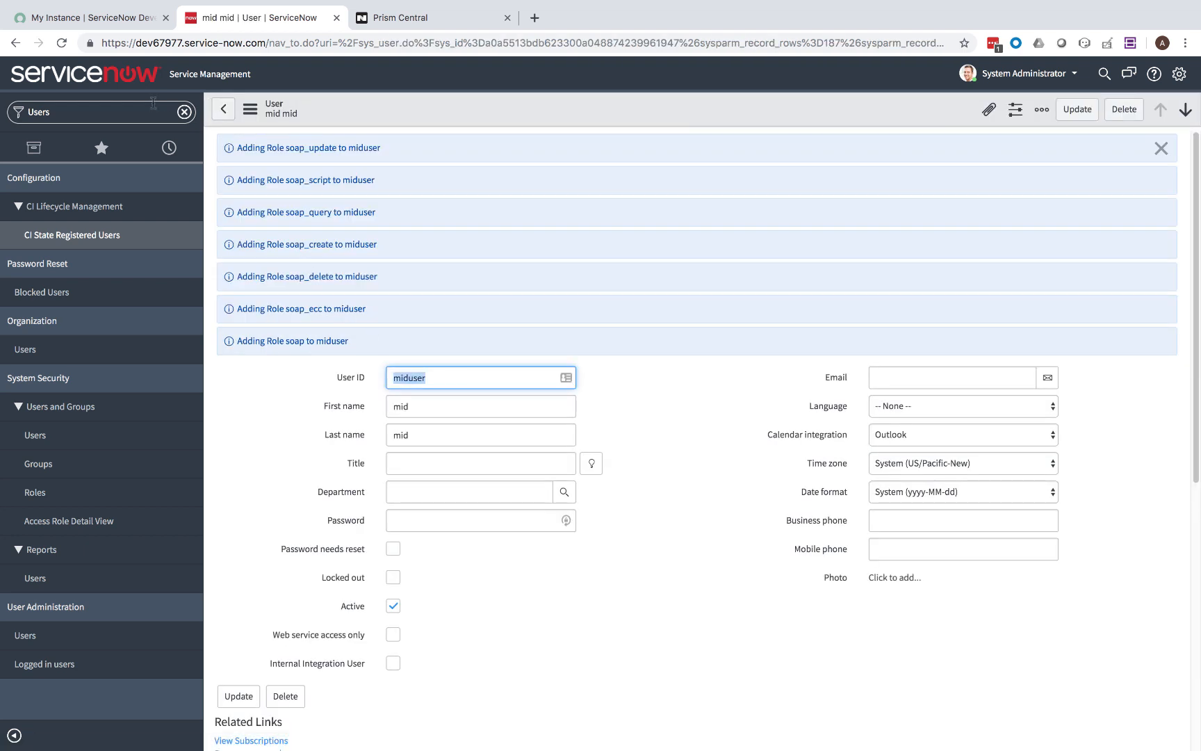
left_click(175, 105)
key("BackSpace")
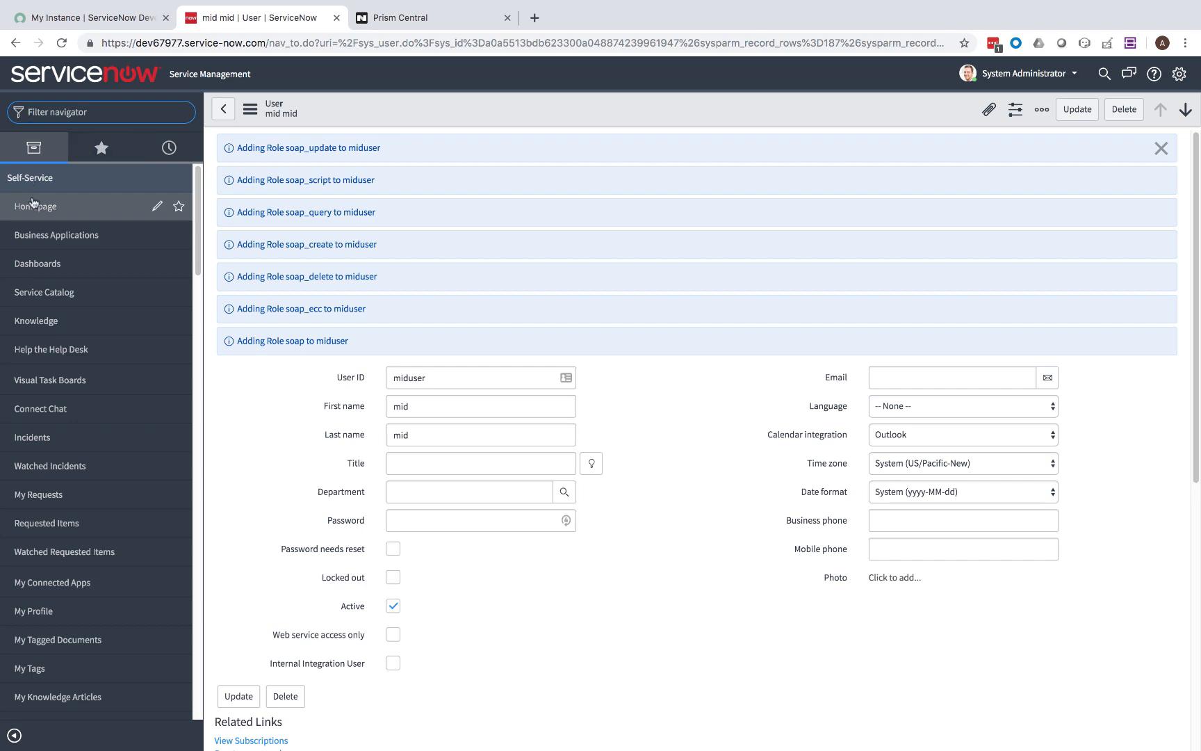
Launch the CentOS 7 marketplace blueprint into the FIServ project.
left_click(32, 203)
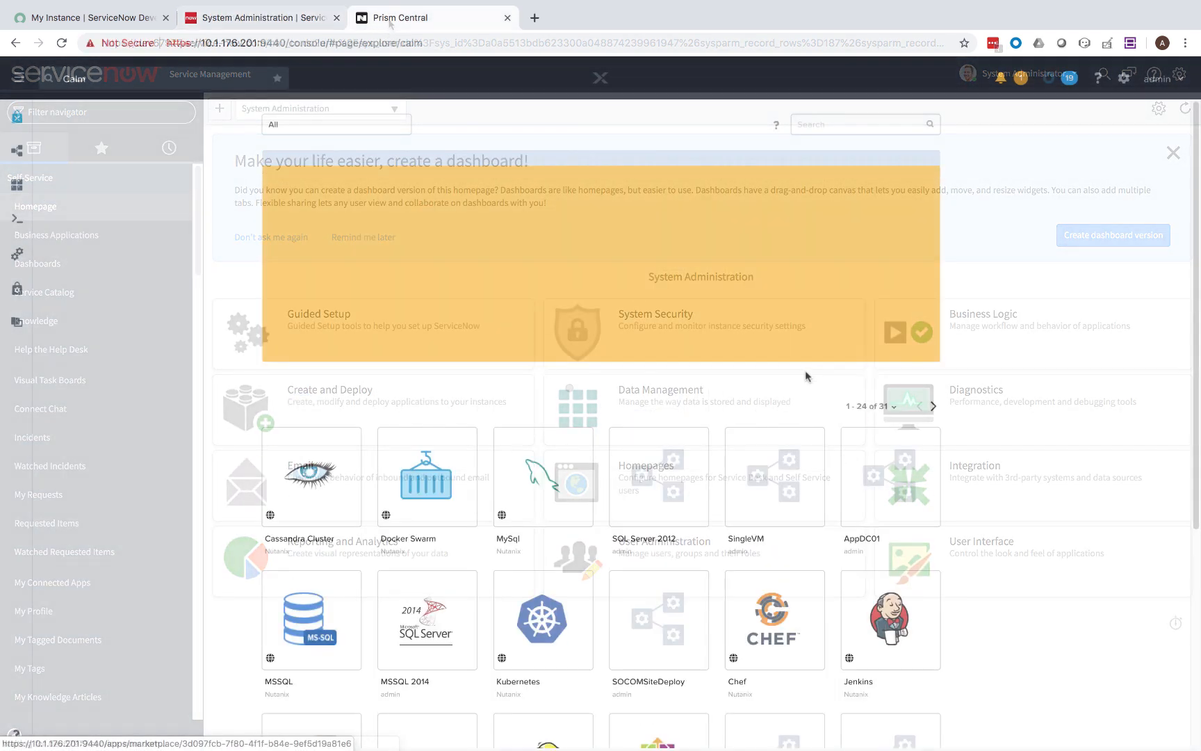
scroll(787, 378, "down", 3)
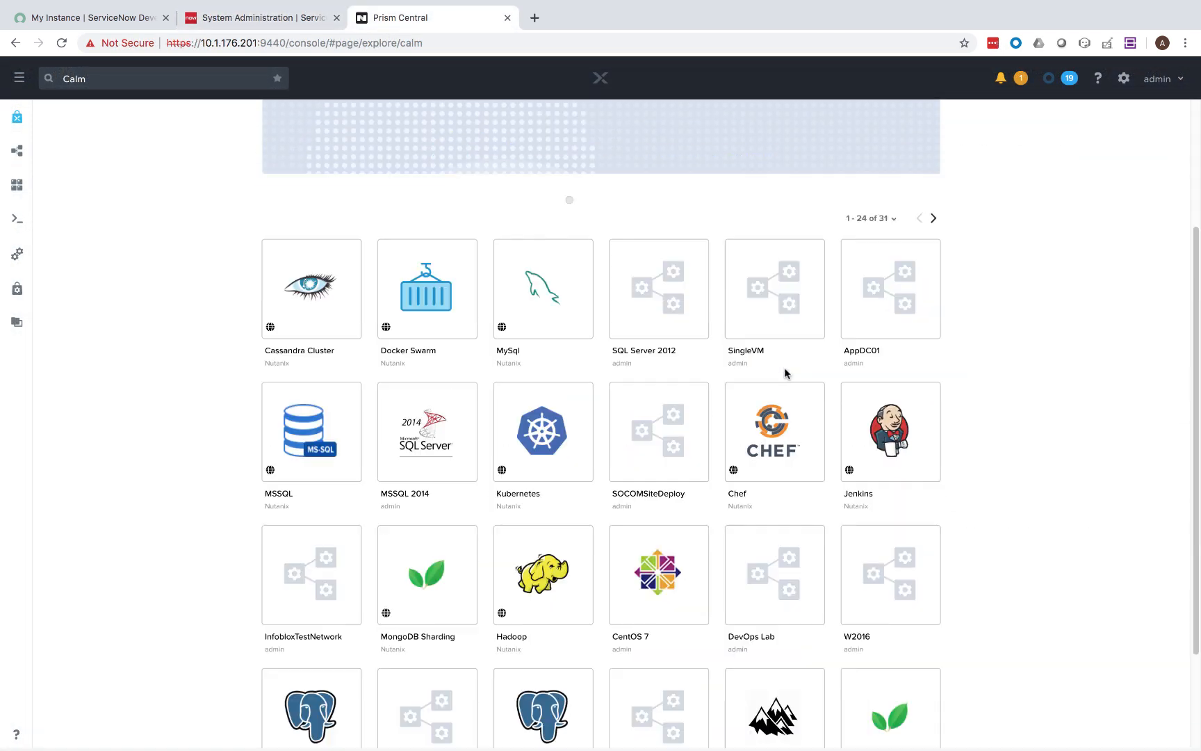
left_click(639, 580)
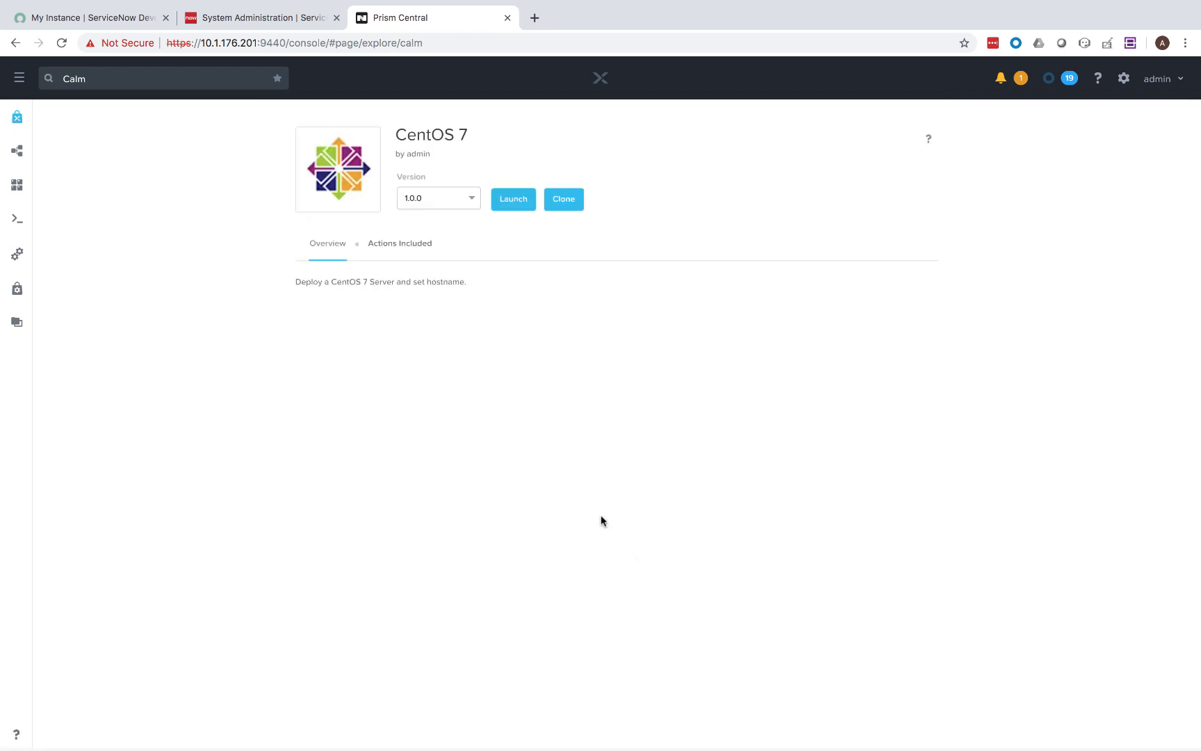
left_click(511, 199)
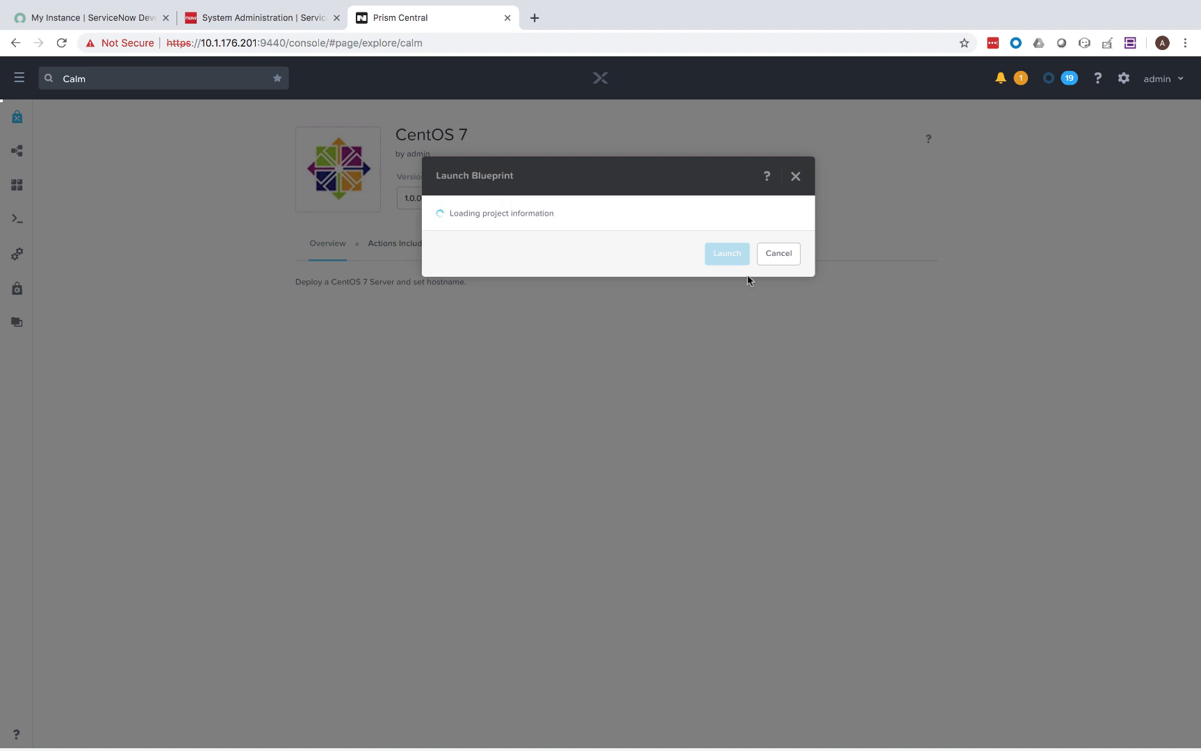
left_click(528, 234)
left_click(505, 255)
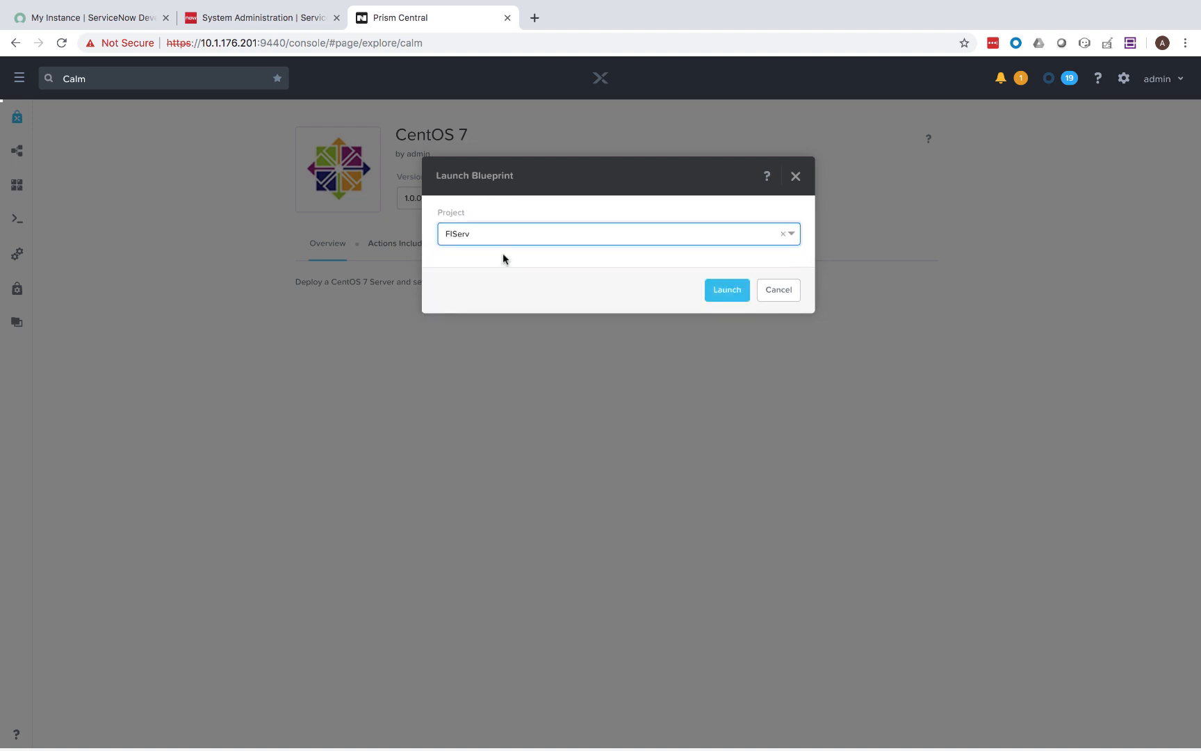
left_click(723, 294)
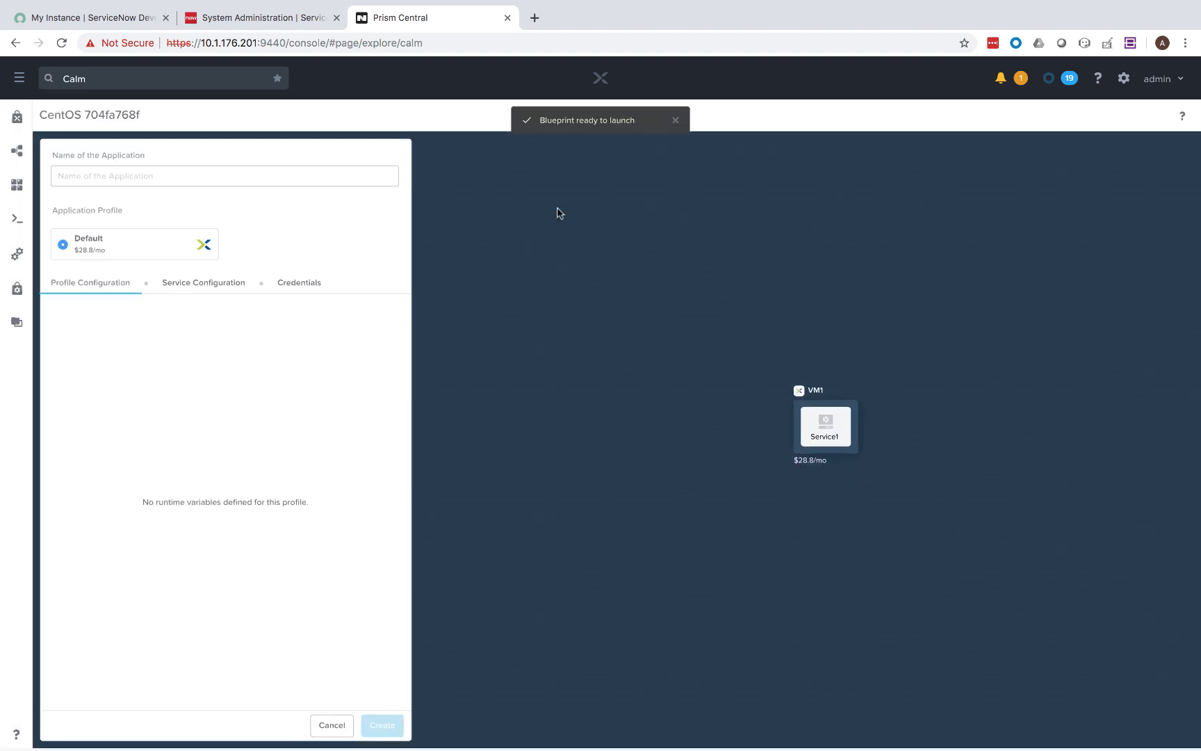
Create the application as midserver01 and copy the Service1 VM's IP address.
left_click(232, 174)
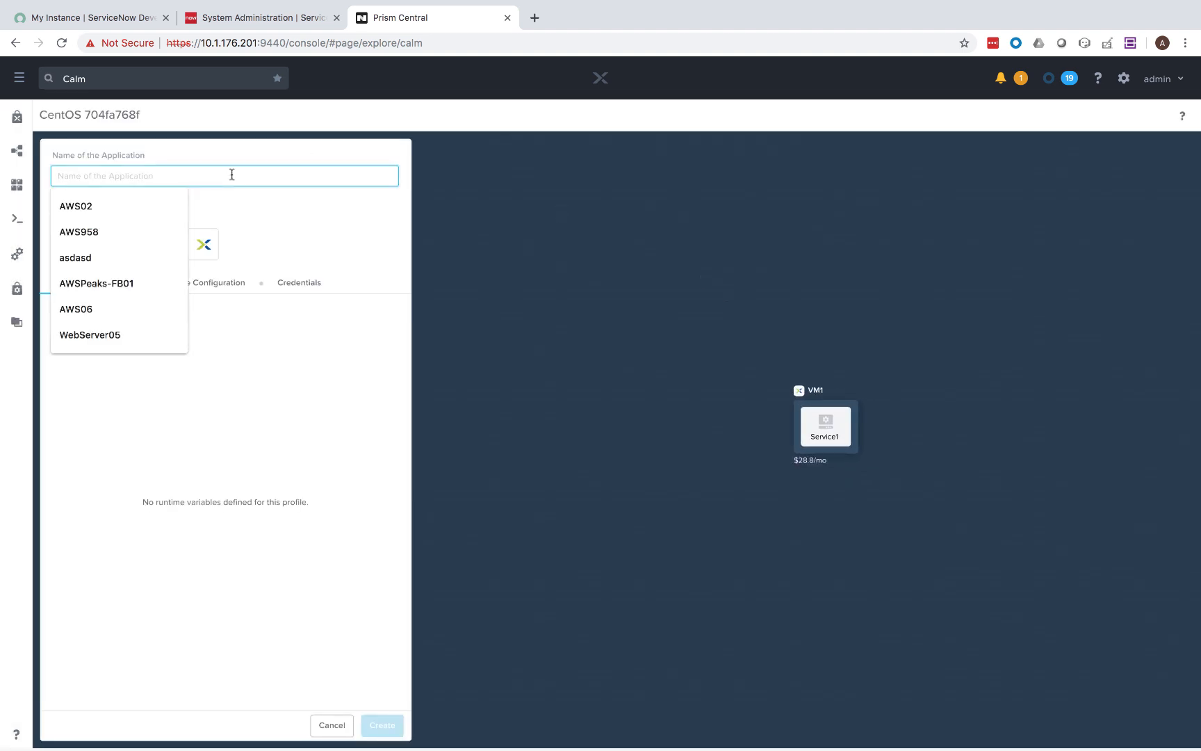
type("midserver01")
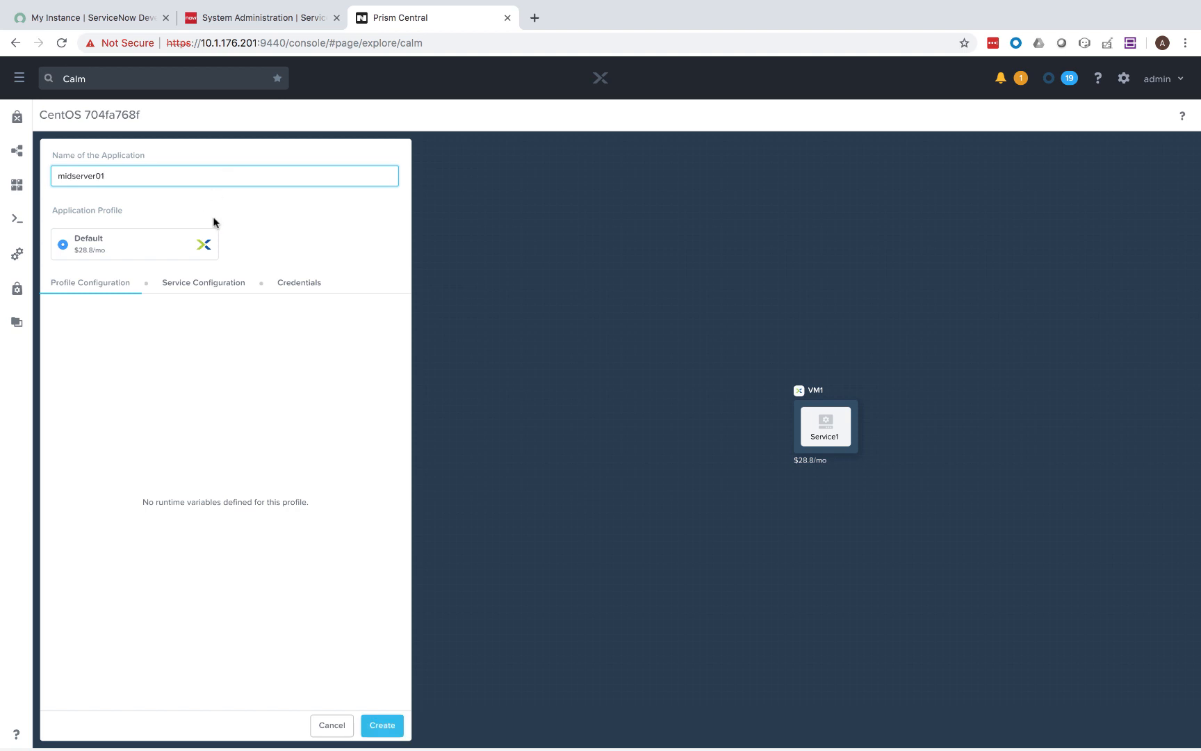
left_click(381, 724)
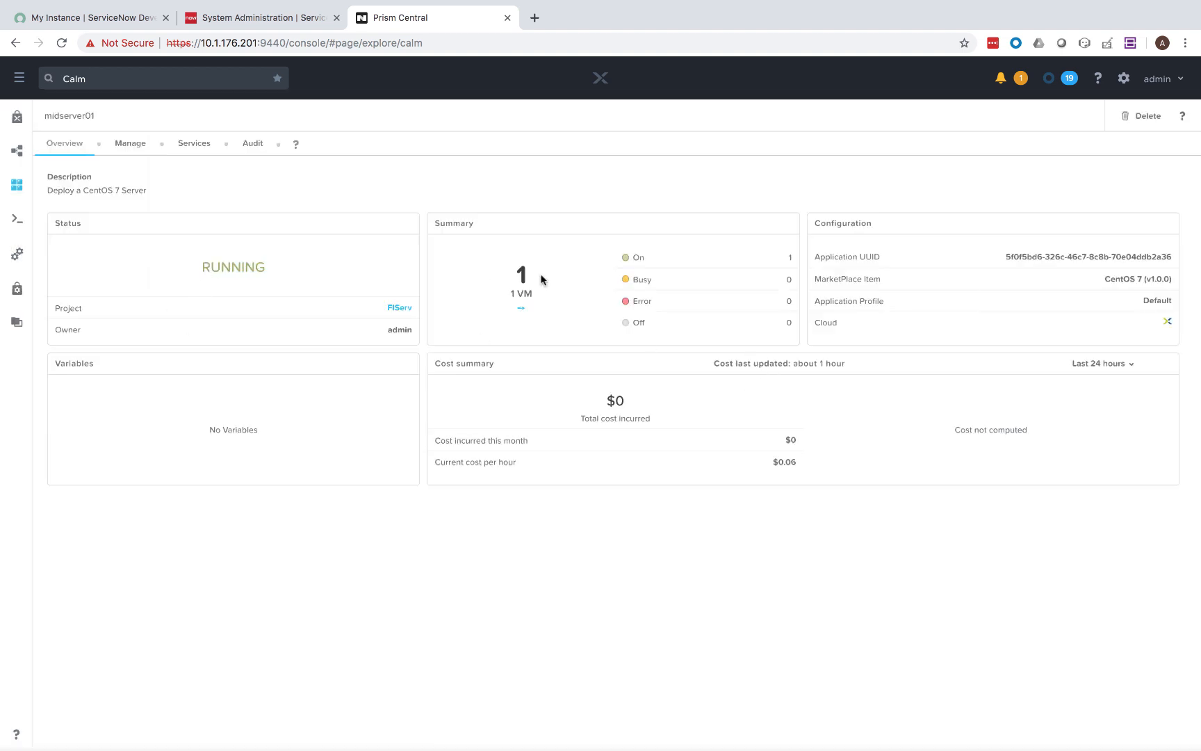
left_click(192, 146)
left_click(92, 236)
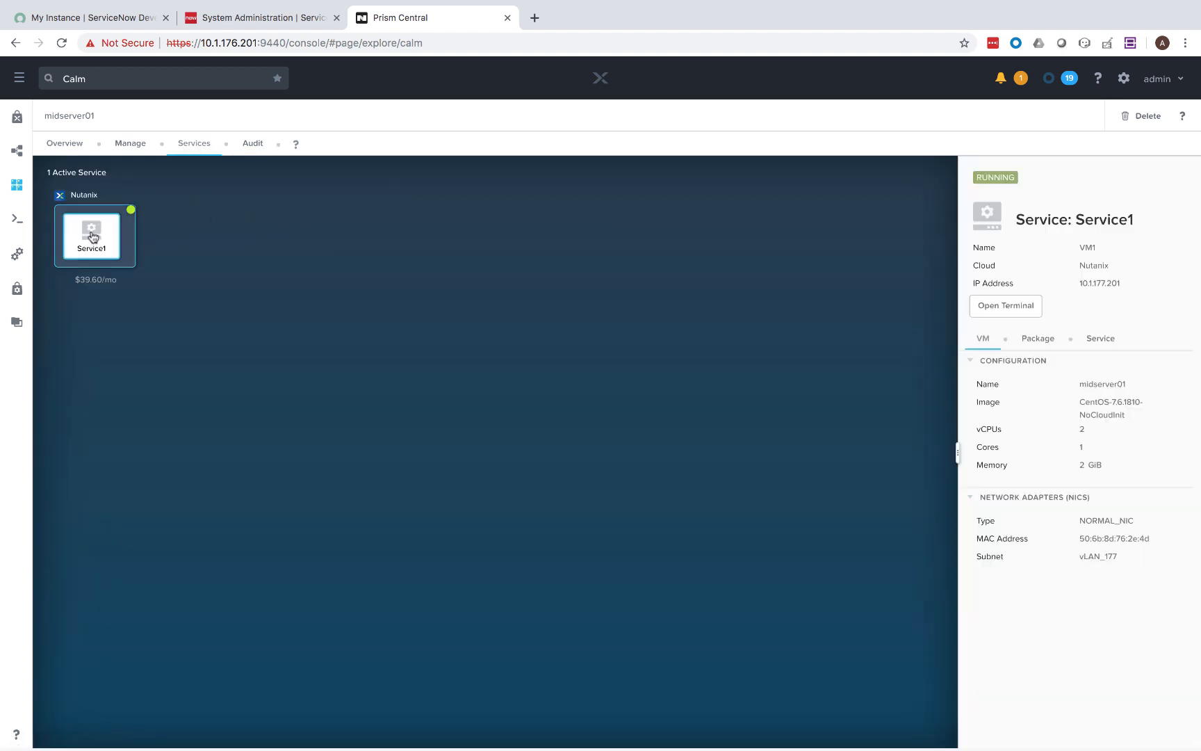
double_click(1103, 285)
key("super+c")
SSH into the midserver01 VM as nutanix using the copied IP.
key("ctrl+Right")
type("ssh nutanix")
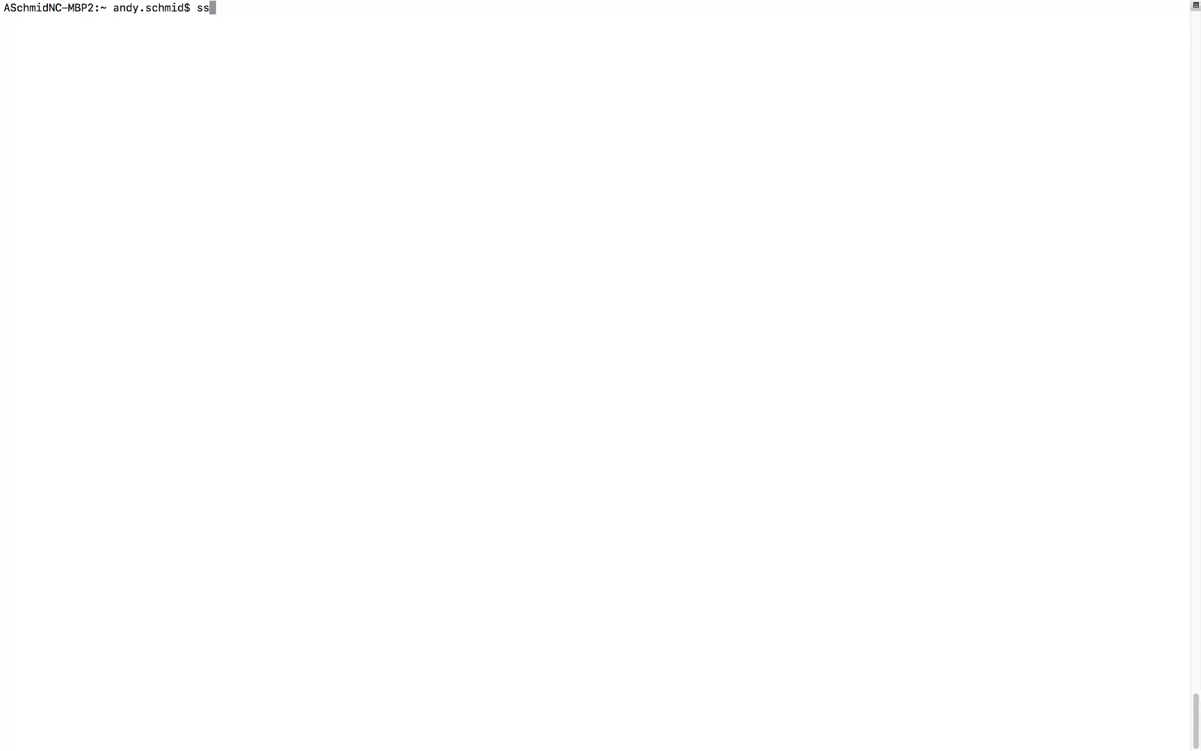
type("@")
key("super+v")
key("Return")
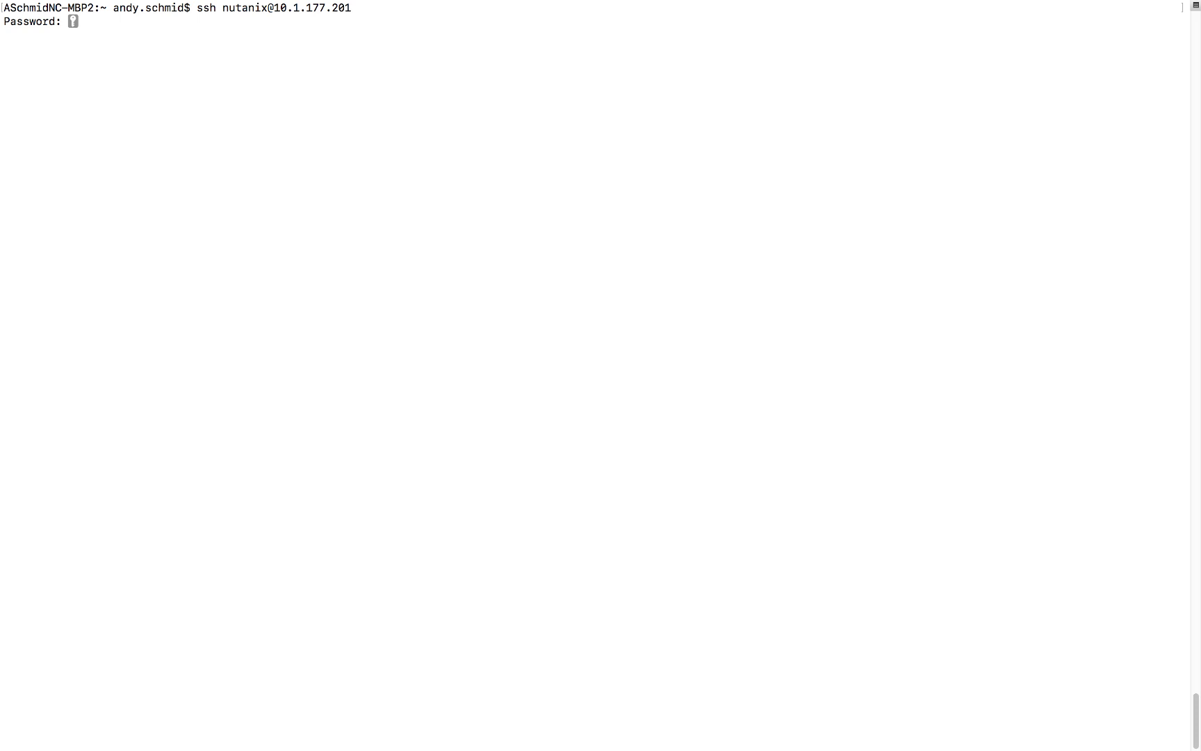
key("Return")
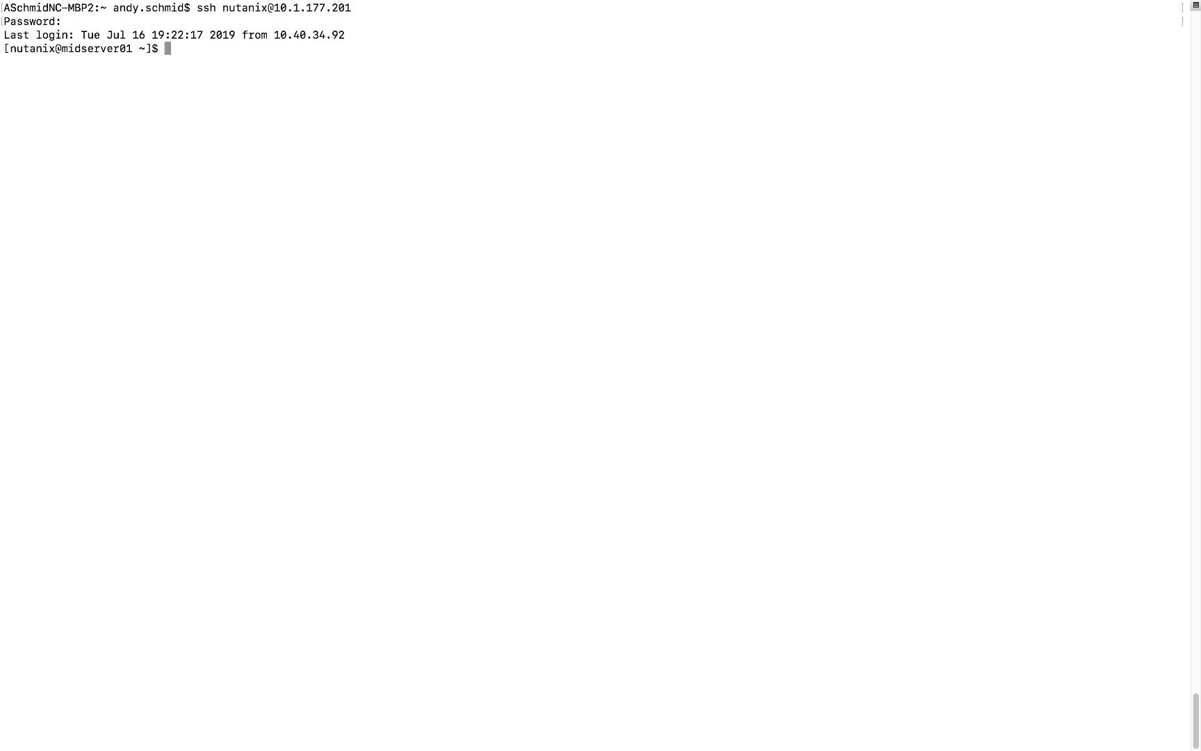
Create /servicenow/midserver01/agent and make /servicenow/ owned by nutanix:nutanix.
type("sudo mkdir -p /service")
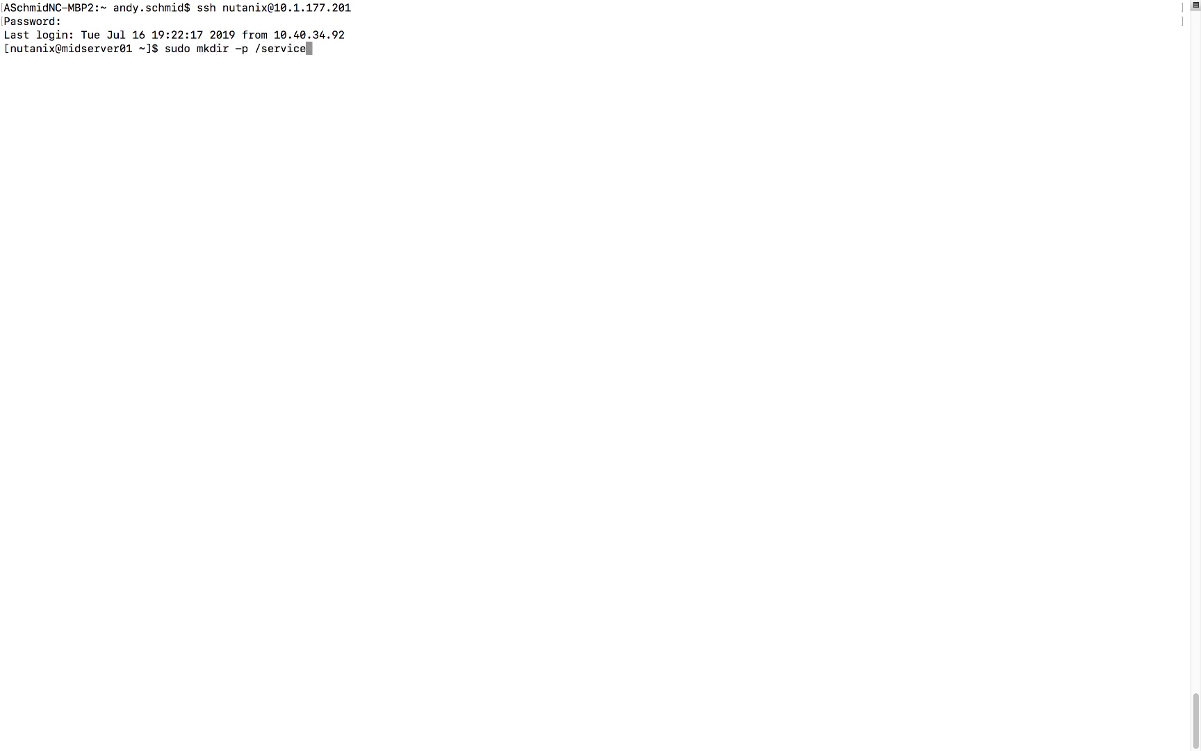
type("now/midserver01/agent")
key("Return")
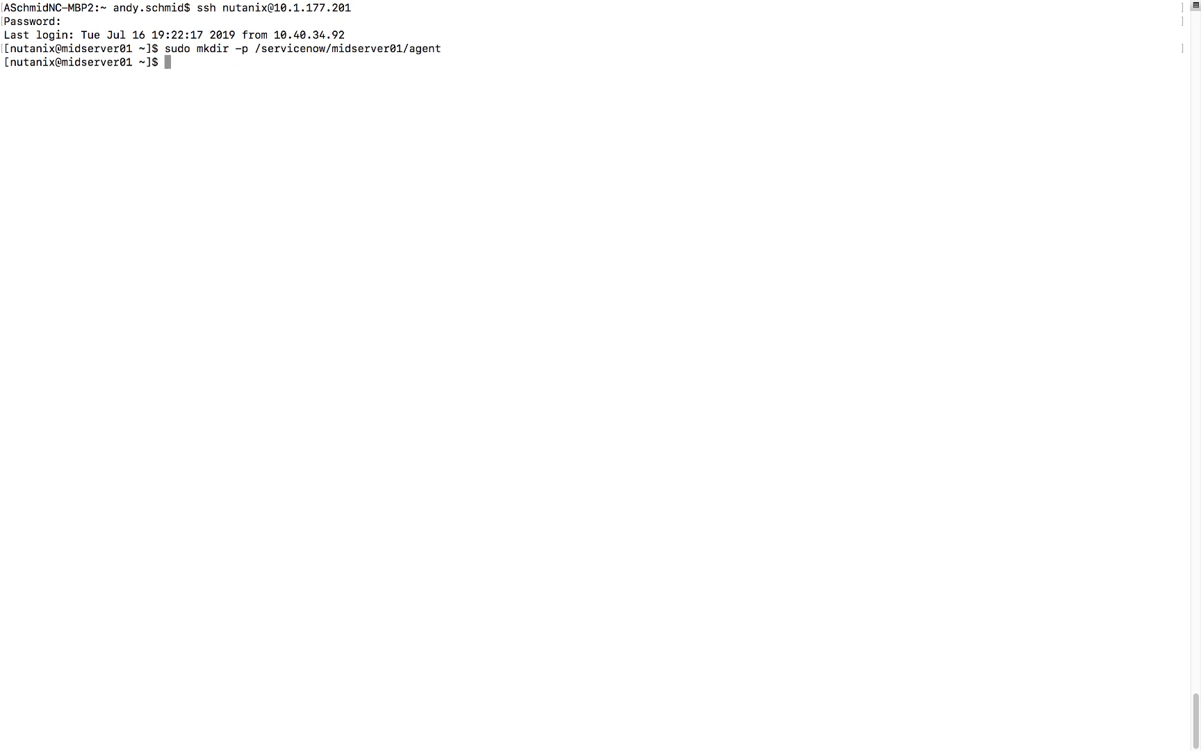
type("sudo chown -R nutanix")
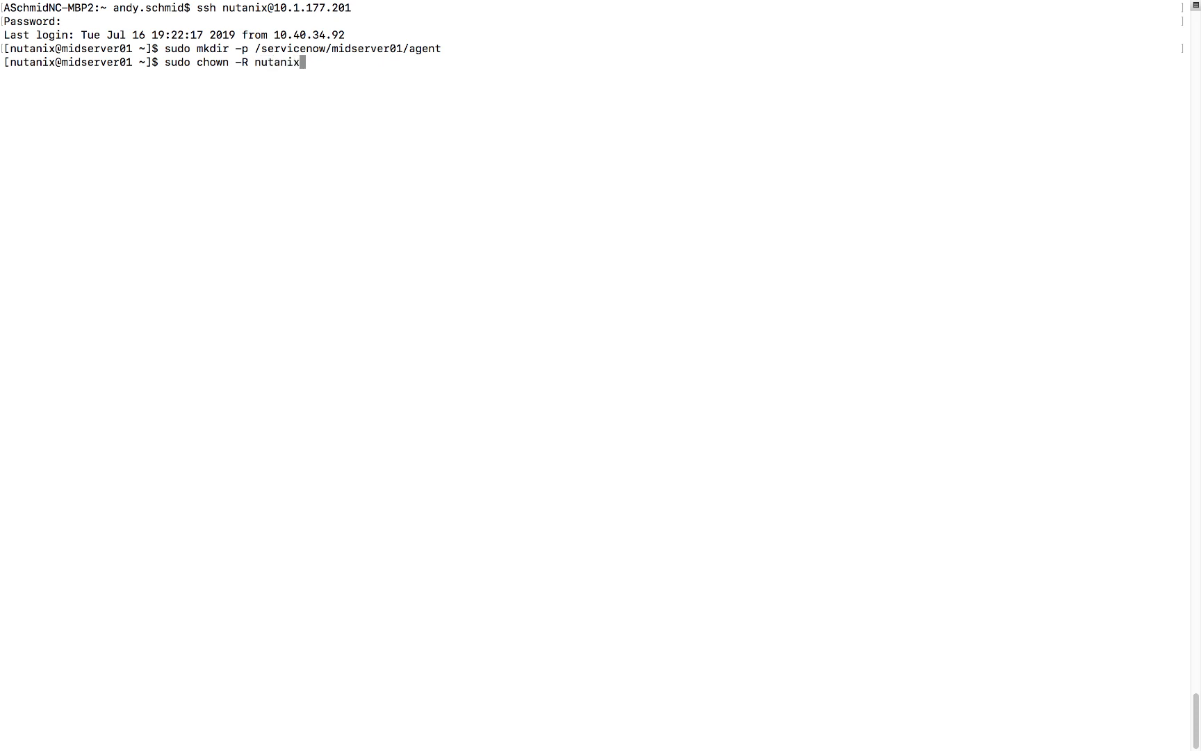
type(":")
type("nutanix /ser")
key("Tab")
key("Return")
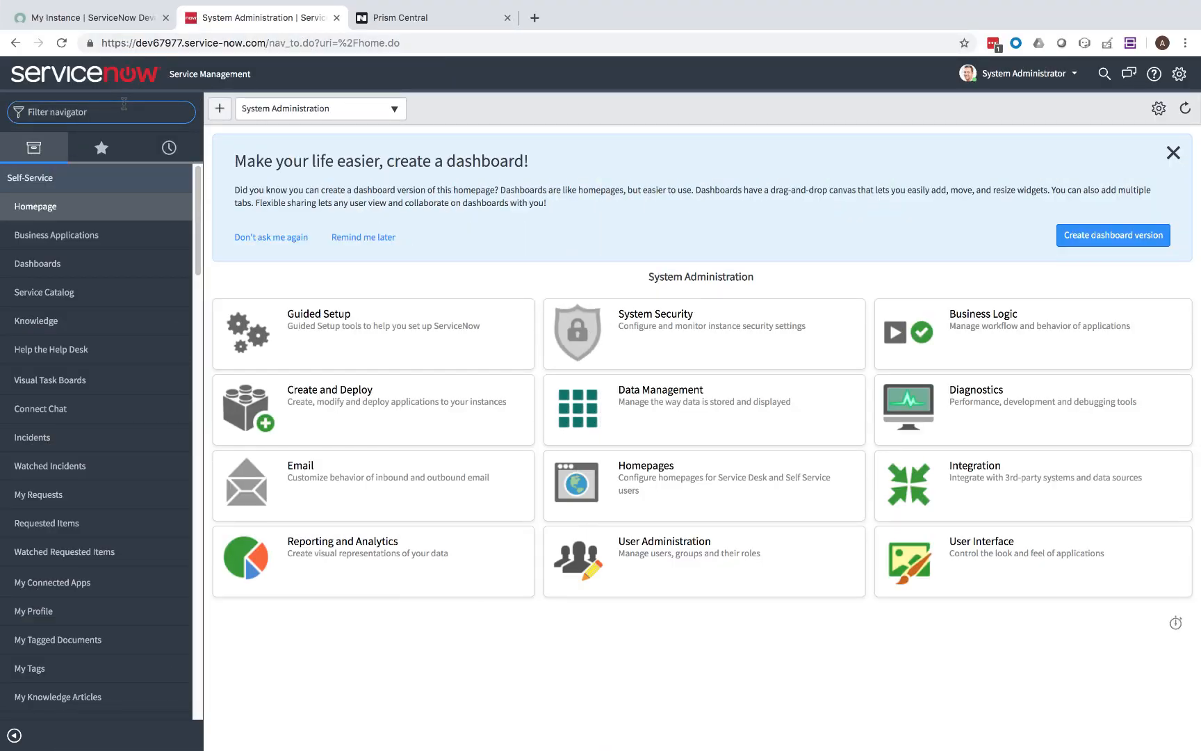
type("MID")
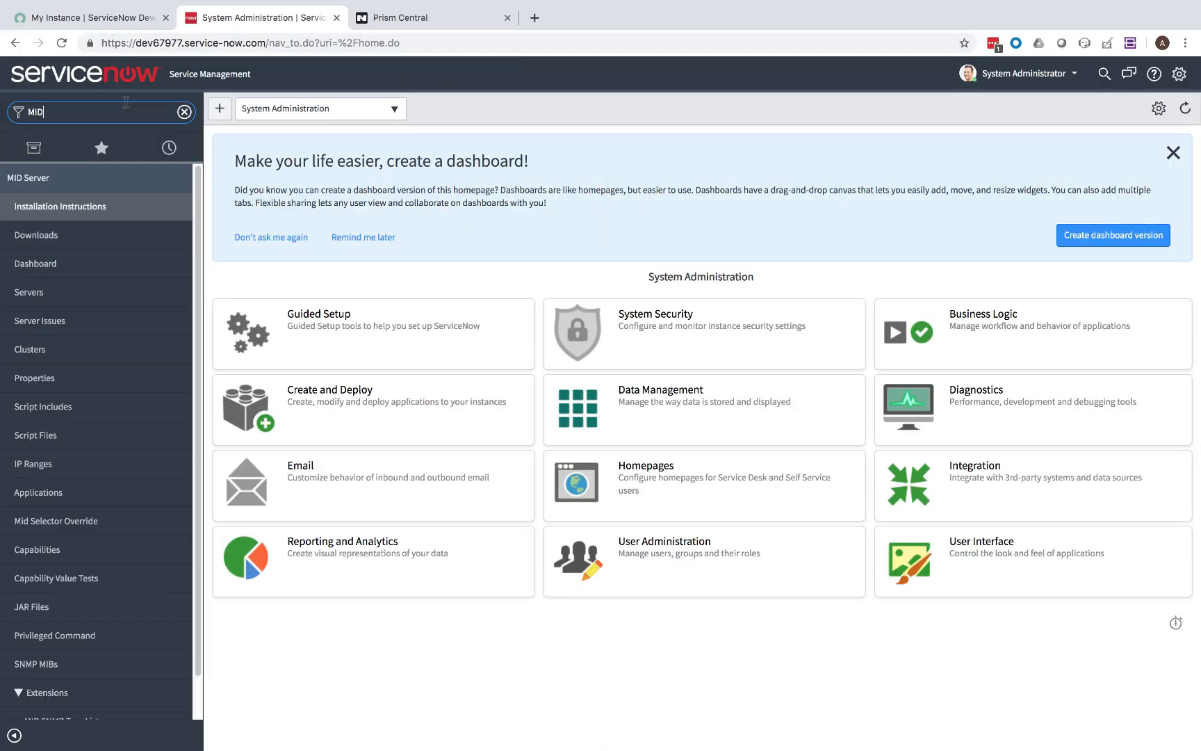
Copy the Linux 64 bit package link from the MID Server Downloads page.
left_click(31, 290)
left_click(40, 235)
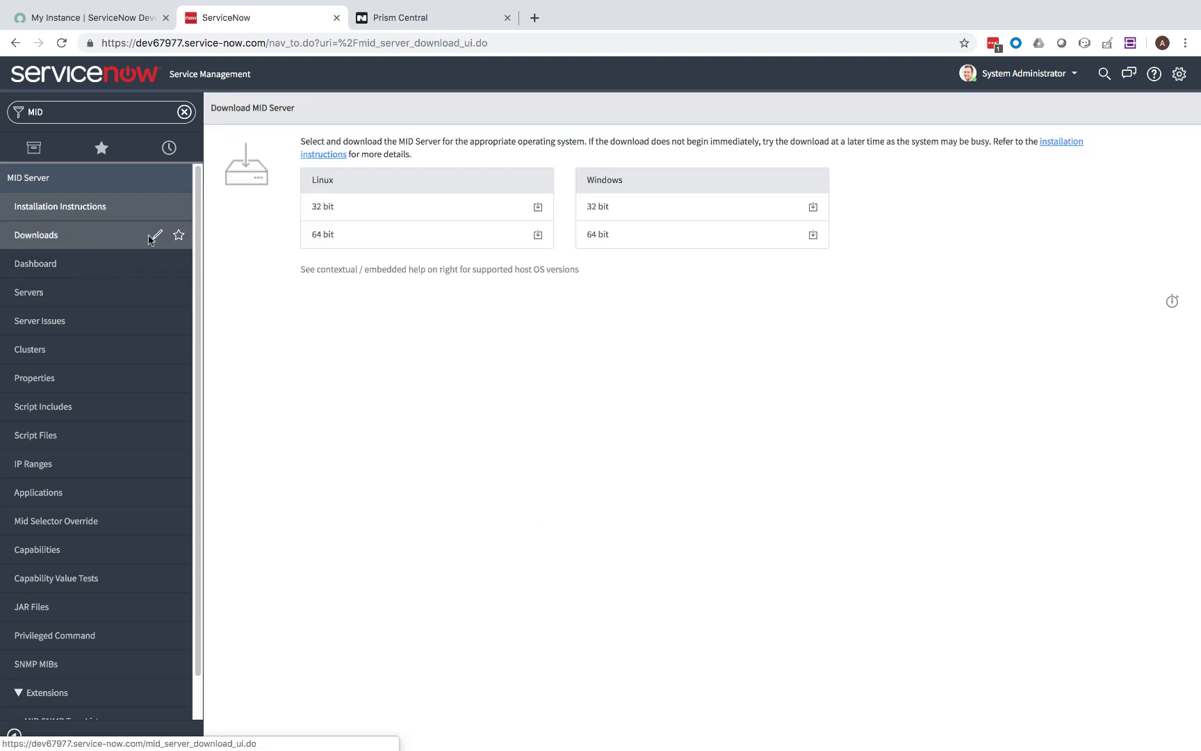
right_click(539, 236)
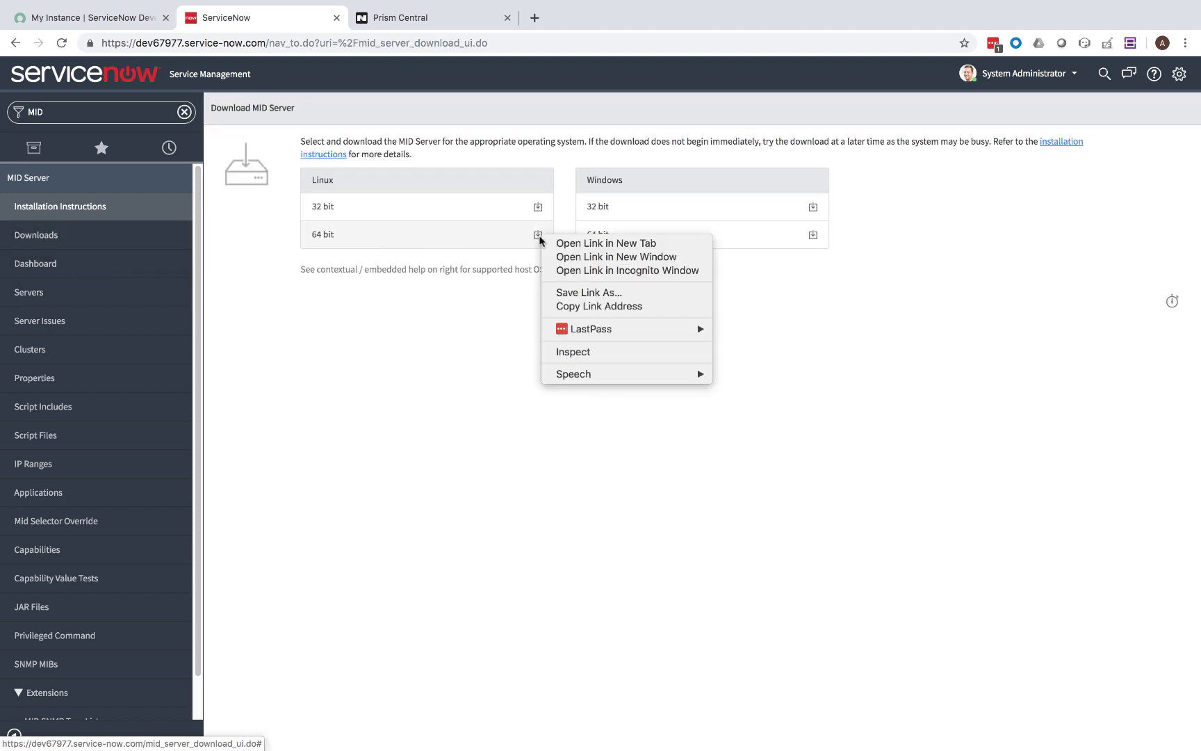
left_click(556, 308)
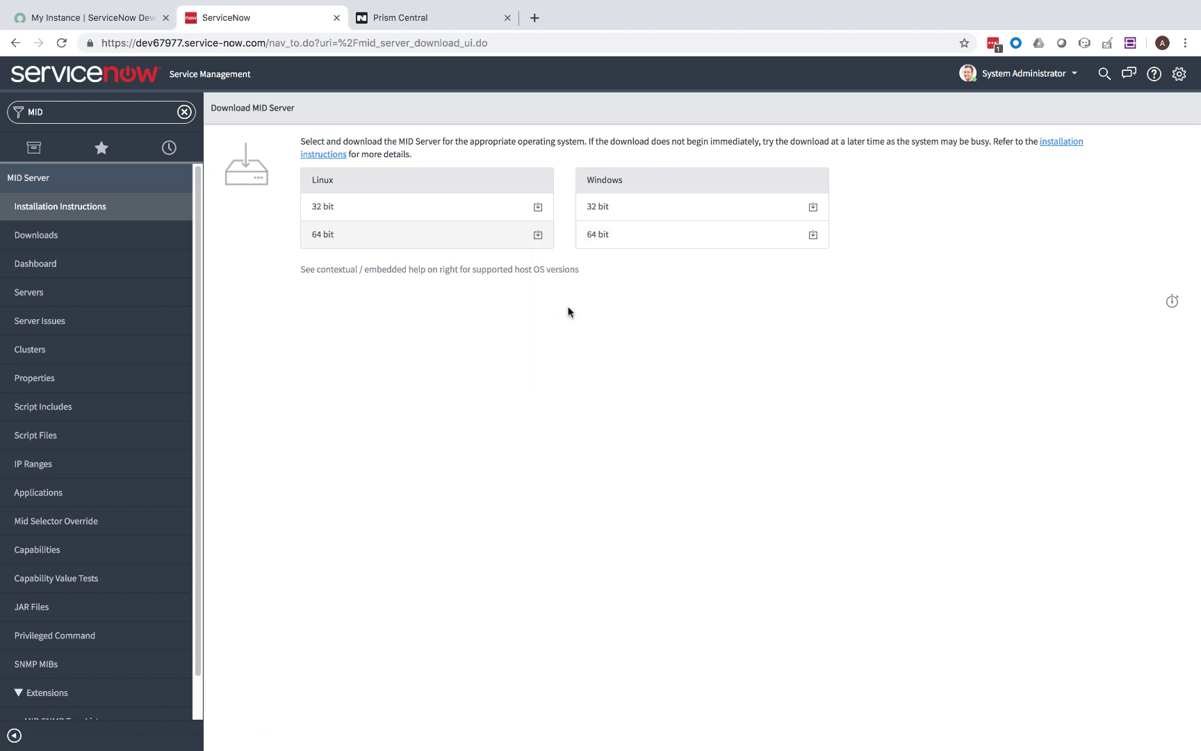
Download the MID Server zip onto the VM with wget using the copied link.
key("super+Tab")
type("wget")
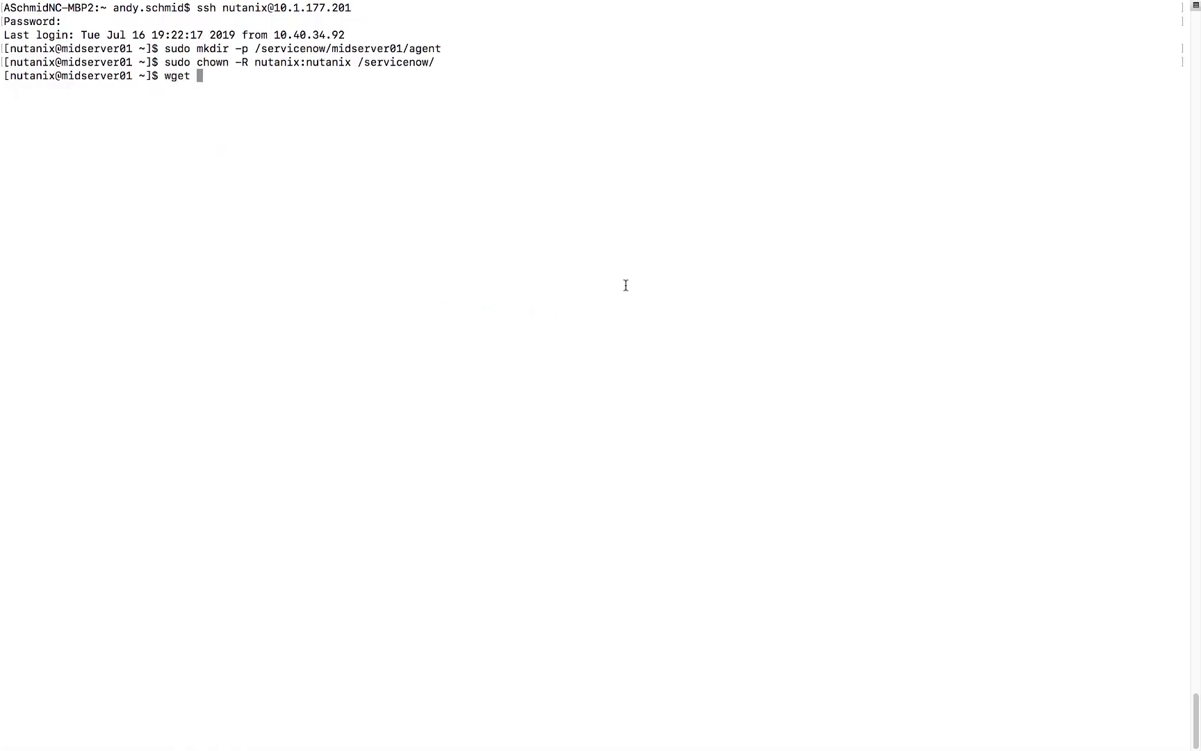
key("super+v")
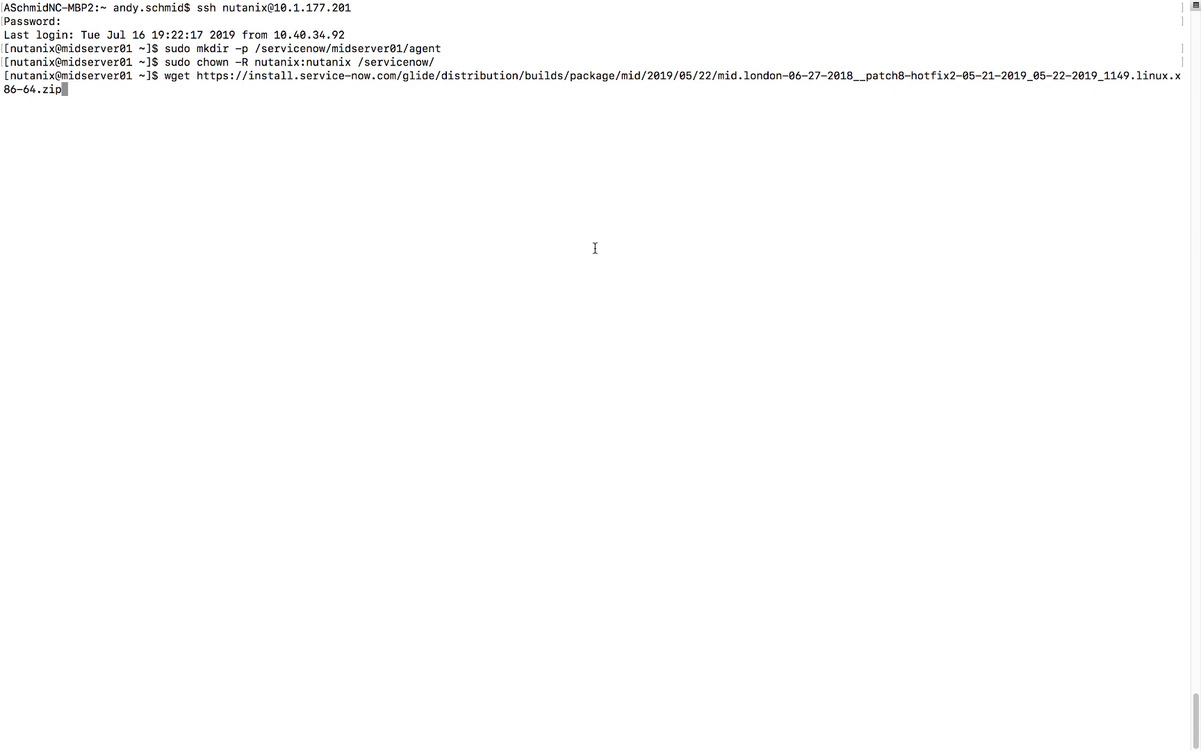
key("Return")
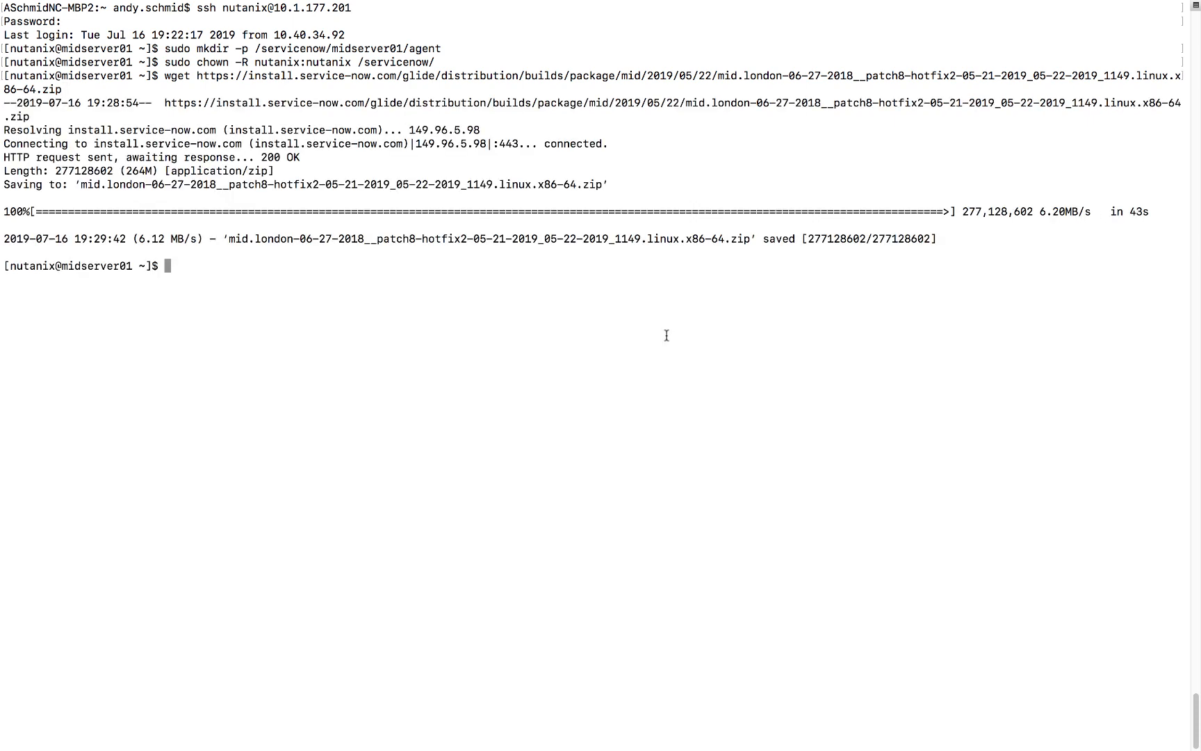
type("ls")
key("Return")
Unzip the MID Server package and move the agent folder into /servicenow/midserver01/.
type("unzip mi")
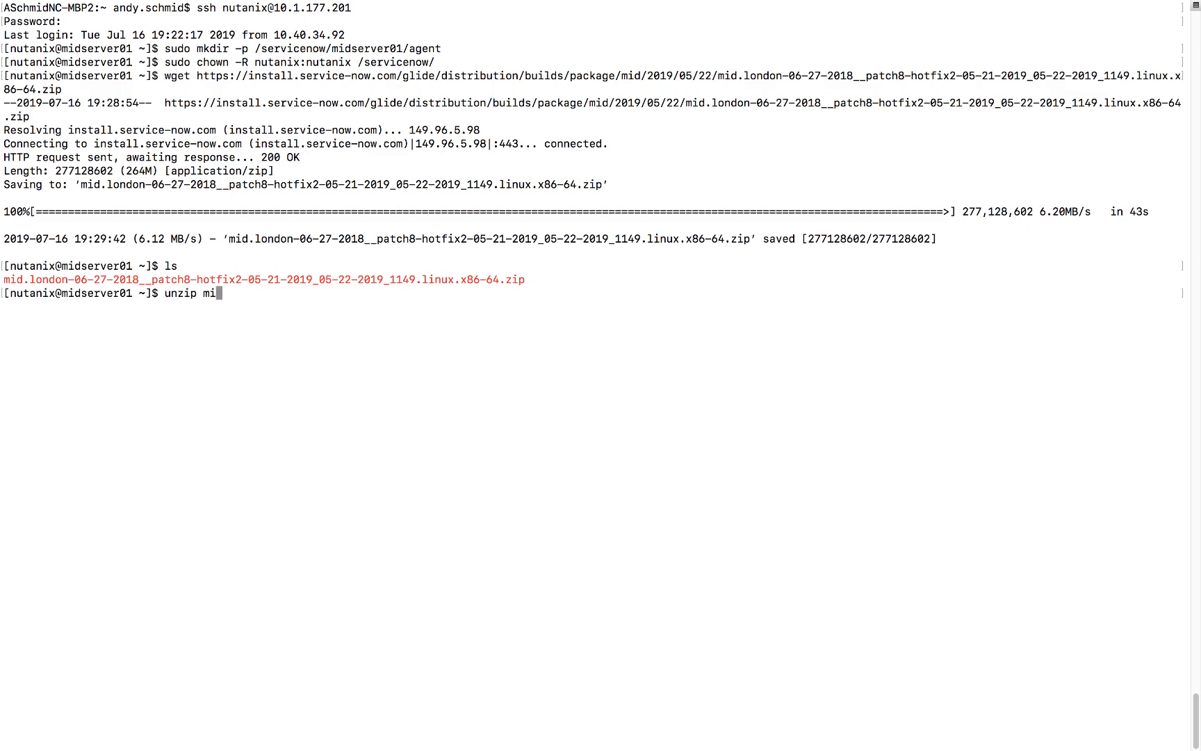
key("Tab")
key("Return")
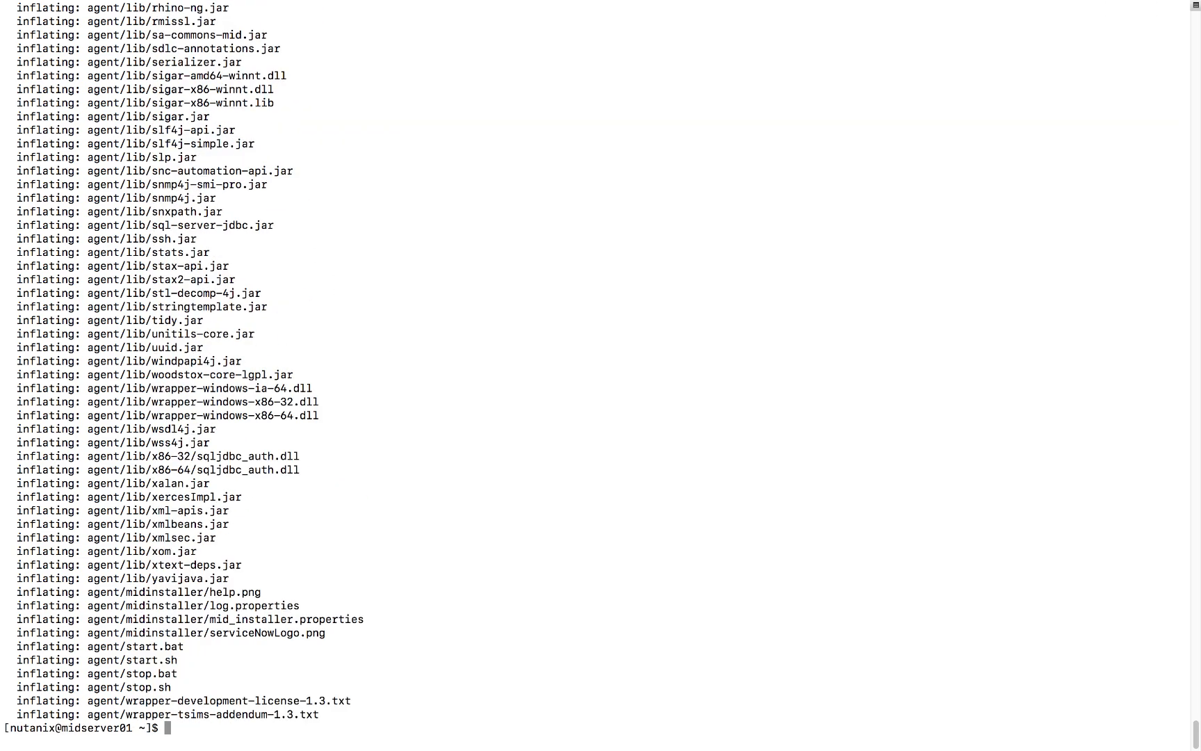
type("ls")
key("Return")
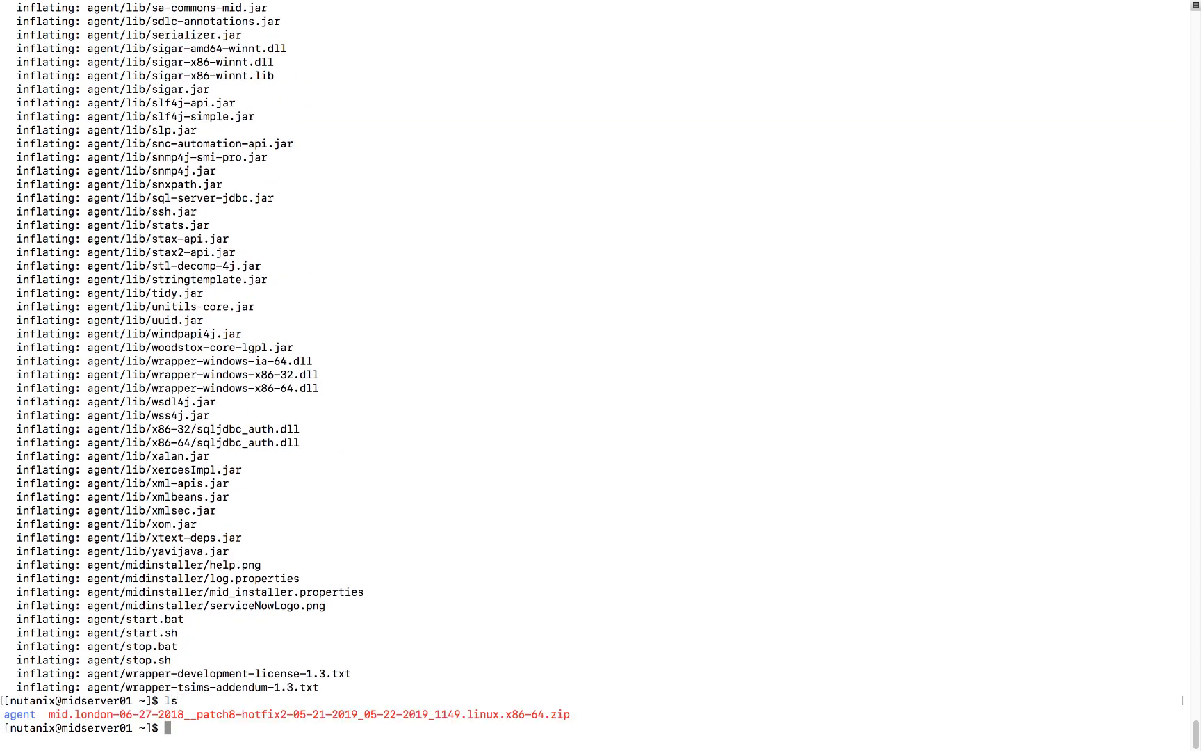
type("mv agent /se")
key("Tab")
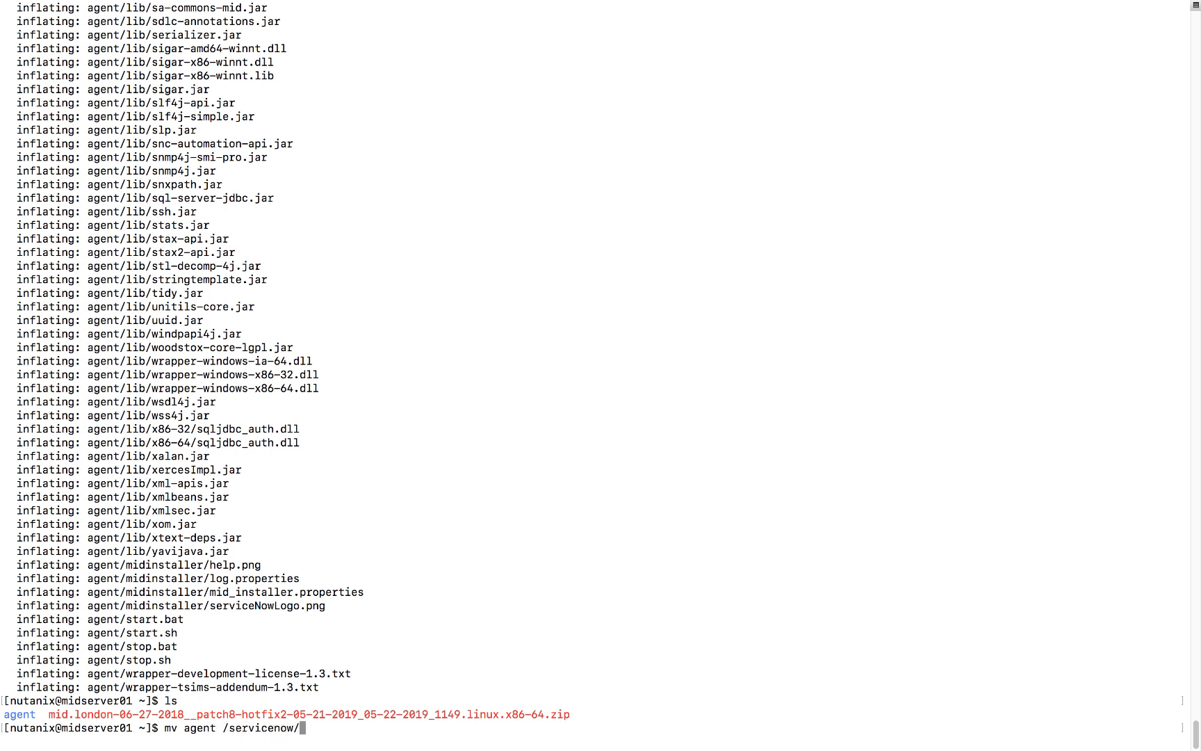
type("m")
key("Tab")
key("Return")
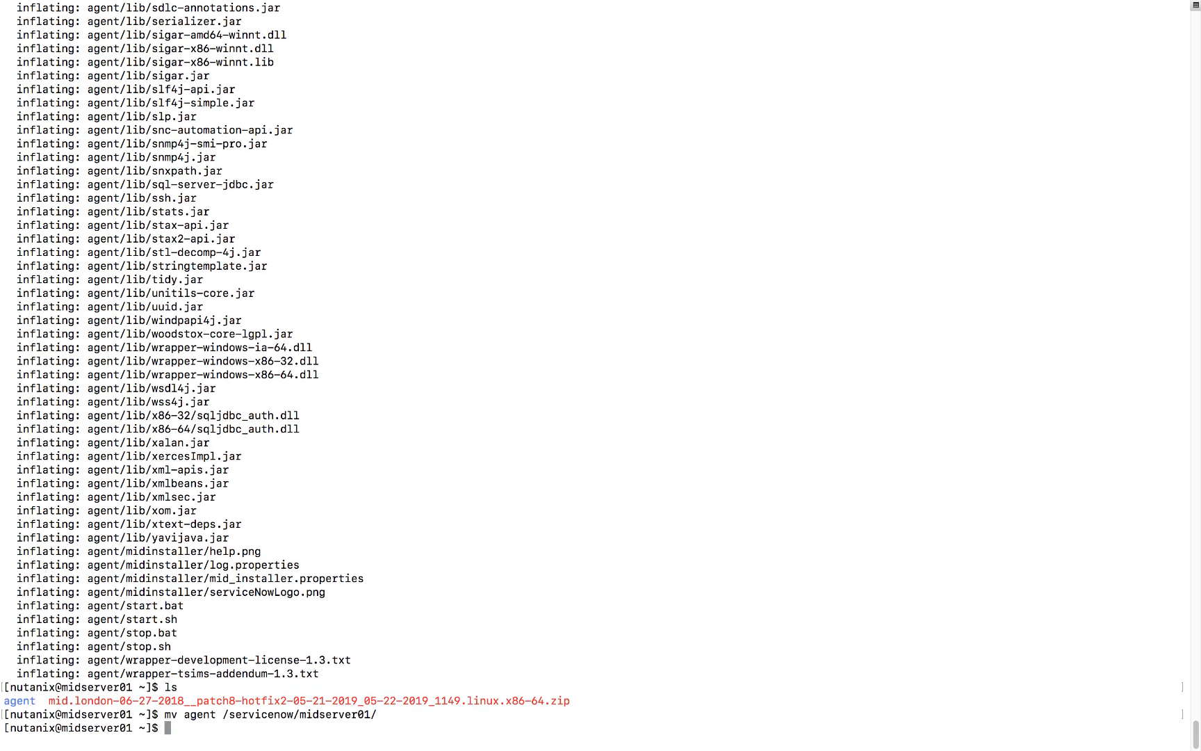
Enter /servicenow/midserver01/agent, list it with ls -al, and open config.xml in vim as root.
type("cd /se")
key("Tab")
type("m")
key("Tab")
type("ag")
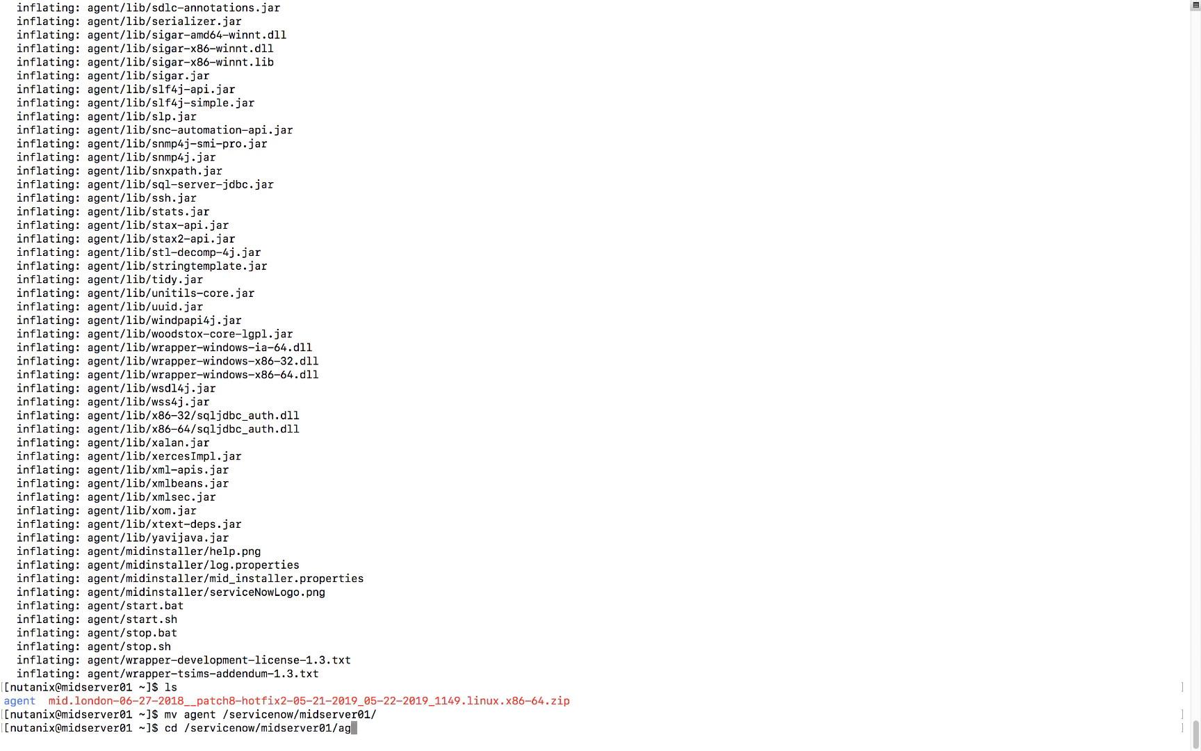
type("e")
key("Tab")
key("Return")
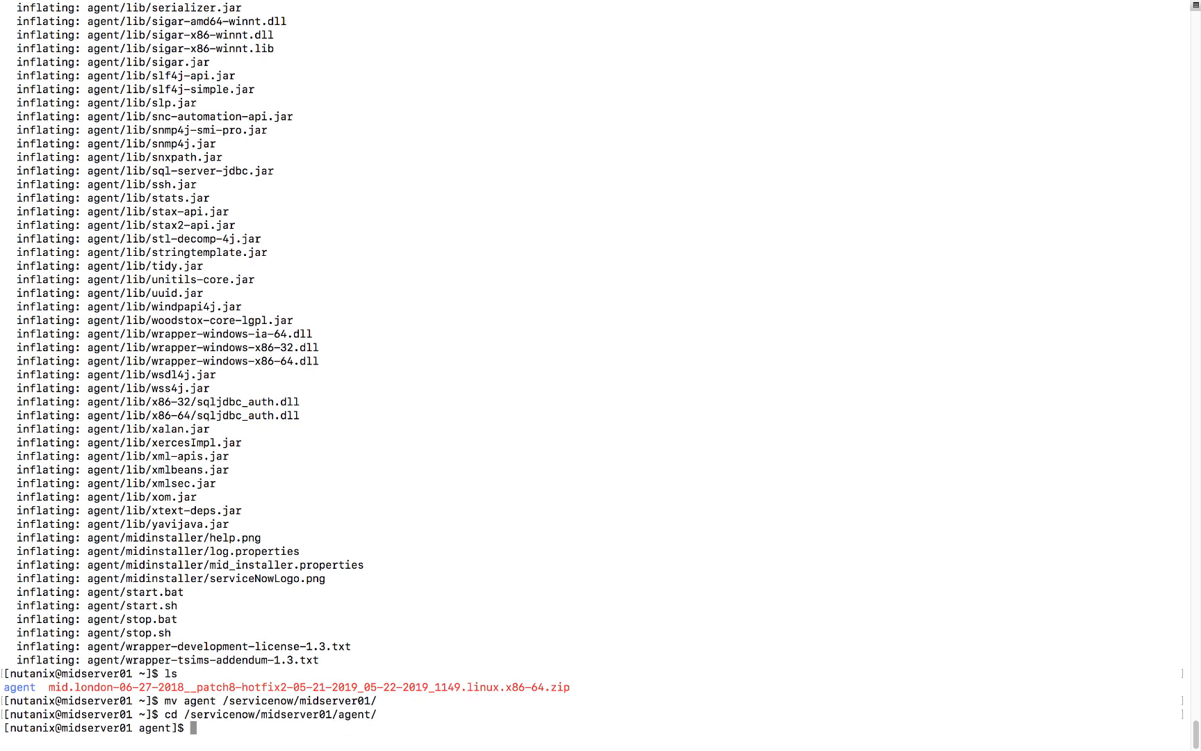
type("ls -al")
key("Return")
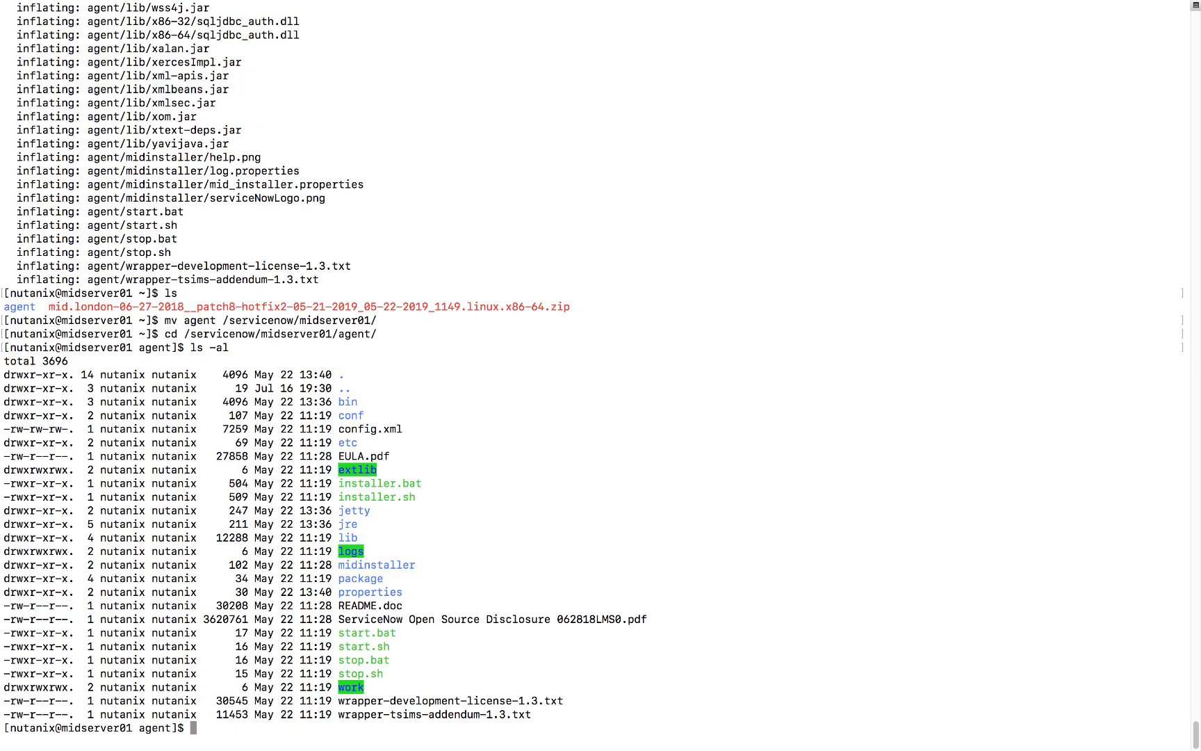
type("sudo vim config")
key("Tab")
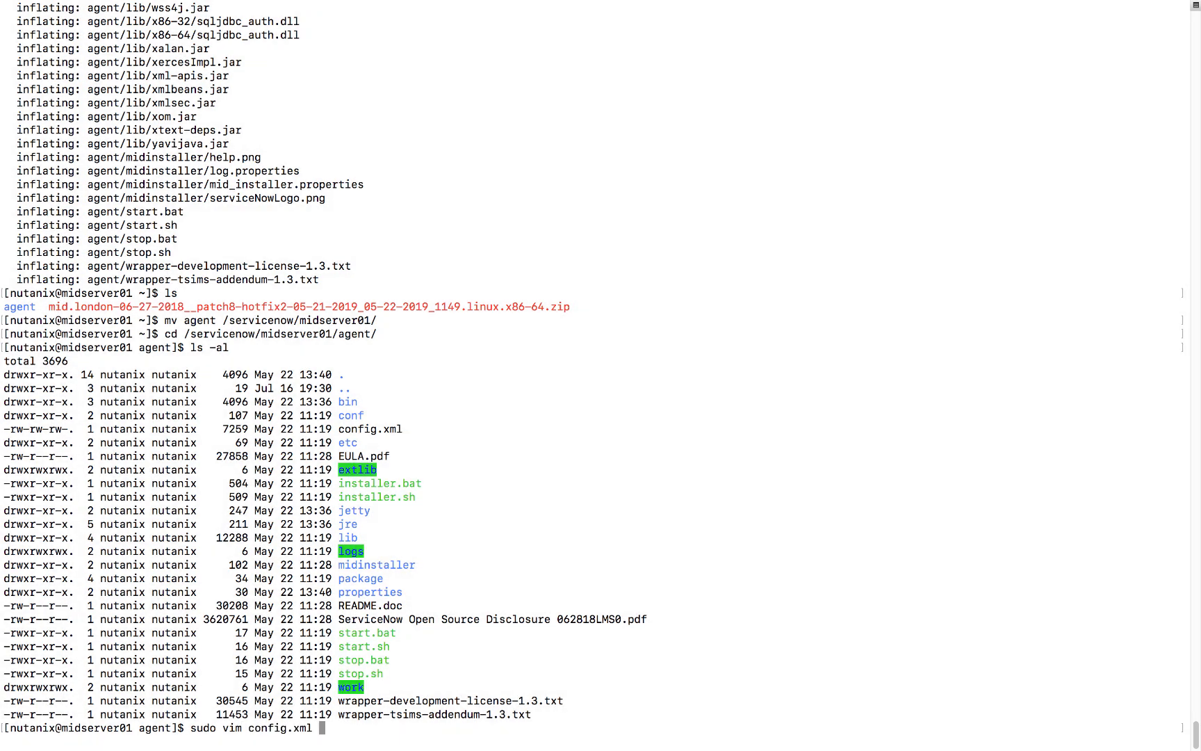
key("Return")
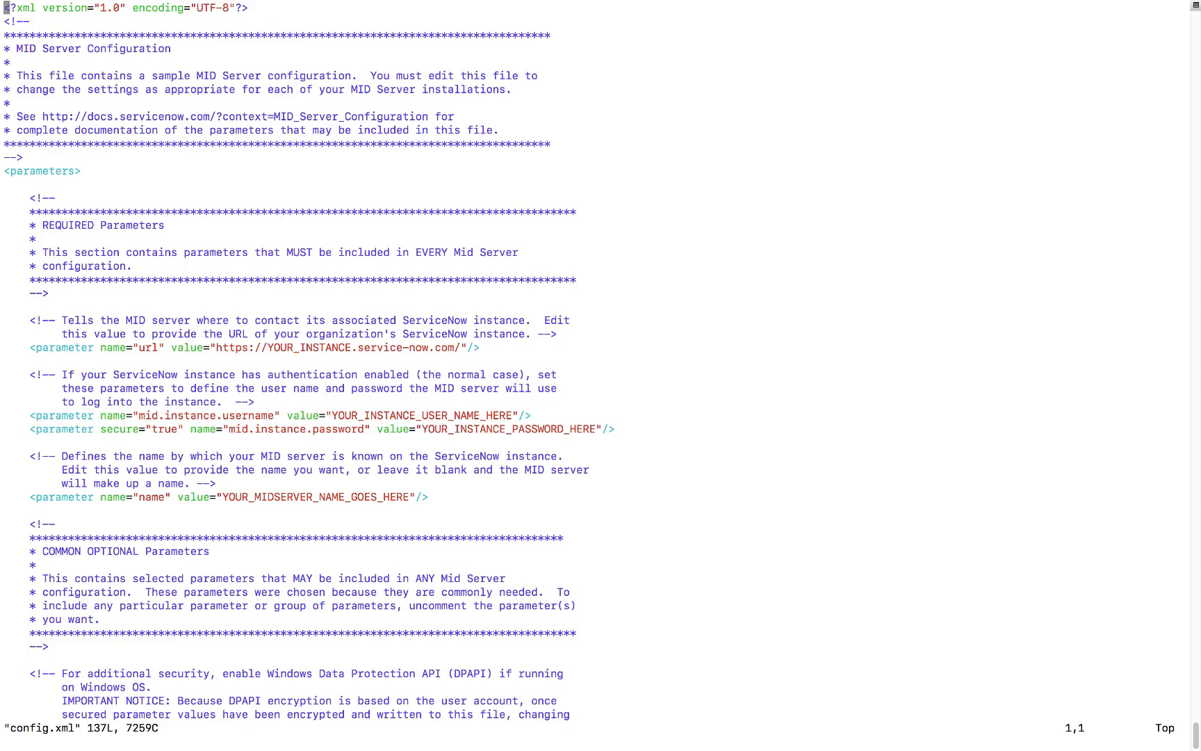
Replace YOUR_INSTANCE in config.xml's URL with the instance name dev67977.
key("Down")
key("Down")
key("Down")
key("Down")
key("Down")
key("Down")
key("Down")
key("Down")
key("Down")
key("Down")
key("Down")
key("Down")
key("Down")
key("Down")
key("Down")
key("Down")
key("Down")
key("Down")
key("Down")
key("Down")
key("Down")
key("Down")
key("Down")
key("Down")
key("Down")
key("Down")
key("Up")
key("f")
key("period")
key("i")
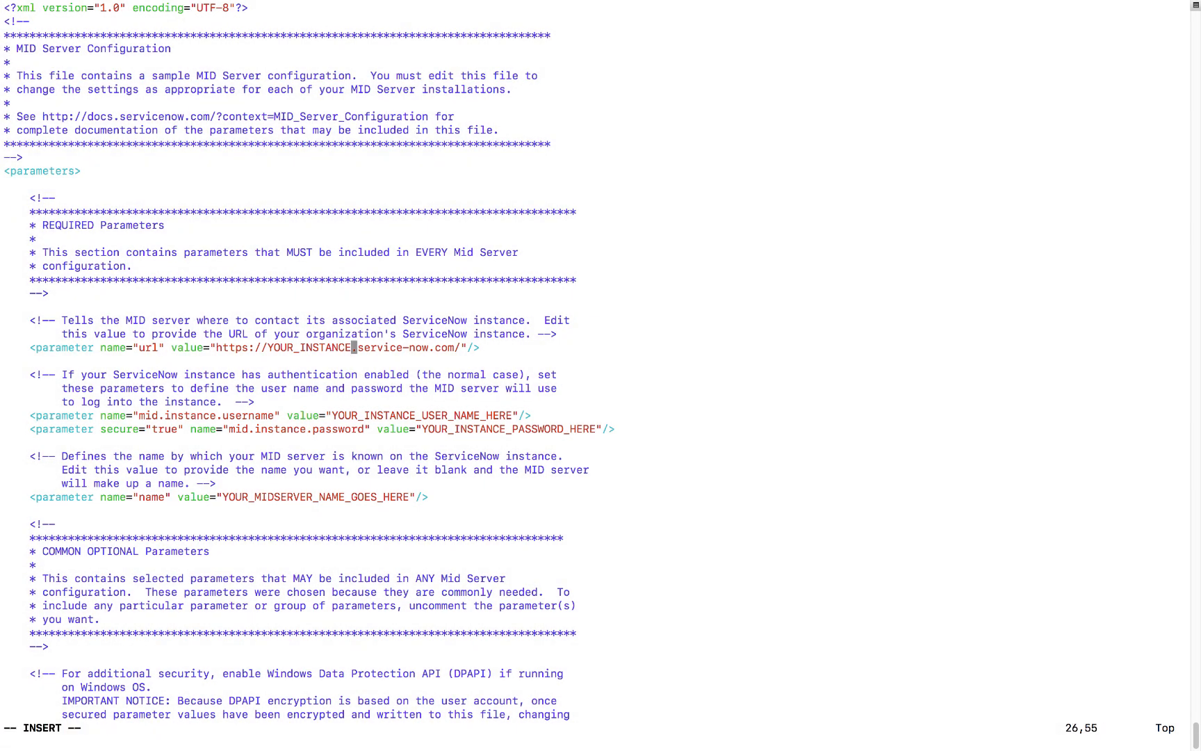
key("BackSpace")
key("BackSpace")
key("BackSpace")
key("BackSpace")
key("BackSpace")
key("BackSpace")
key("BackSpace")
key("BackSpace")
key("BackSpace")
key("BackSpace")
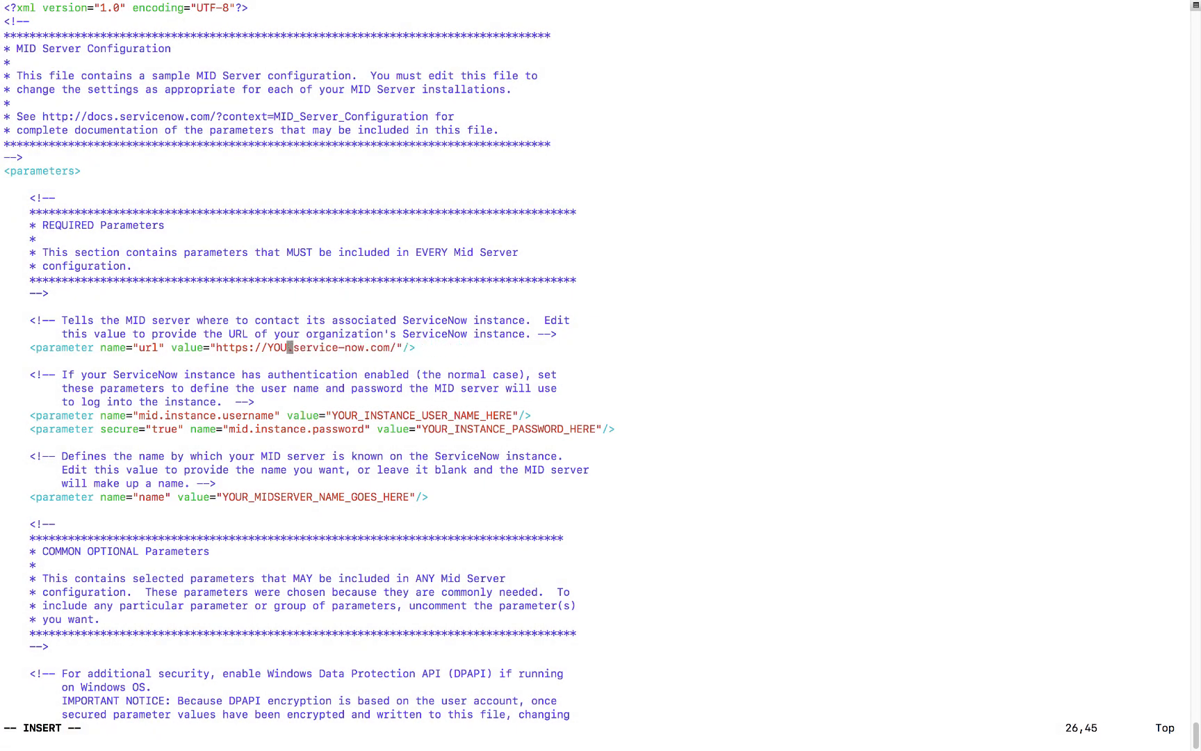
key("BackSpace")
key("BackSpace")
key("BackSpace")
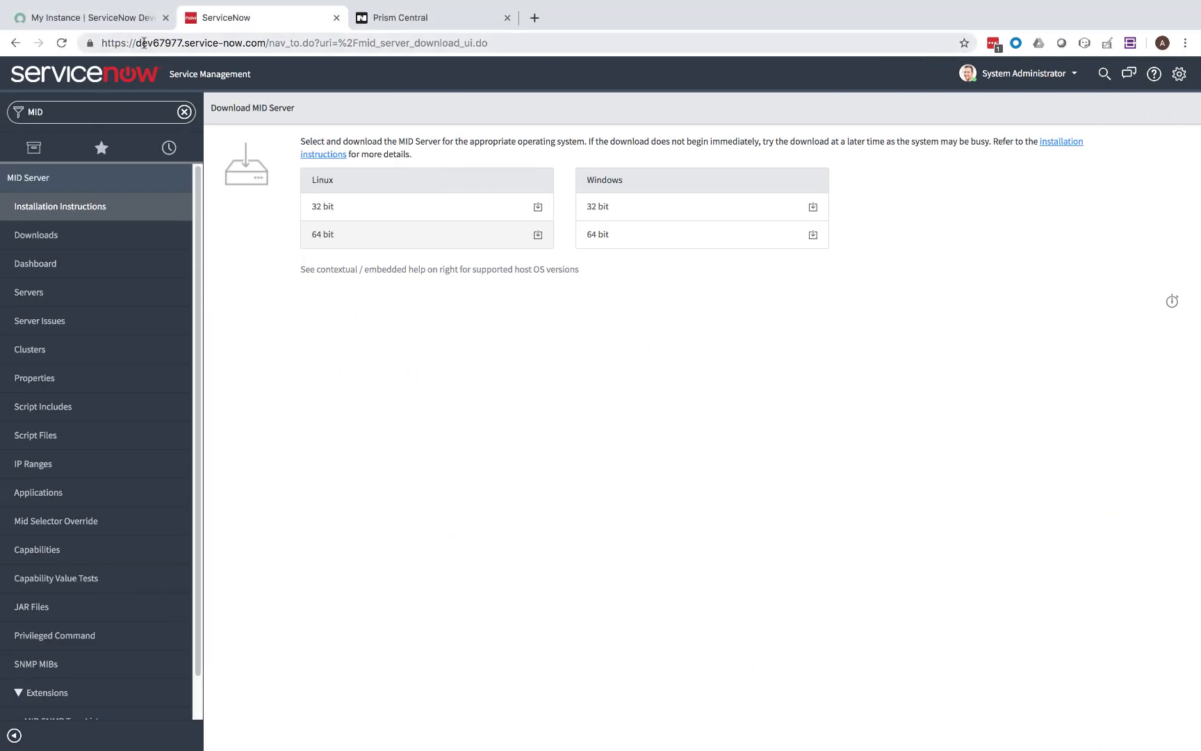
left_click(139, 42)
left_click(139, 42)
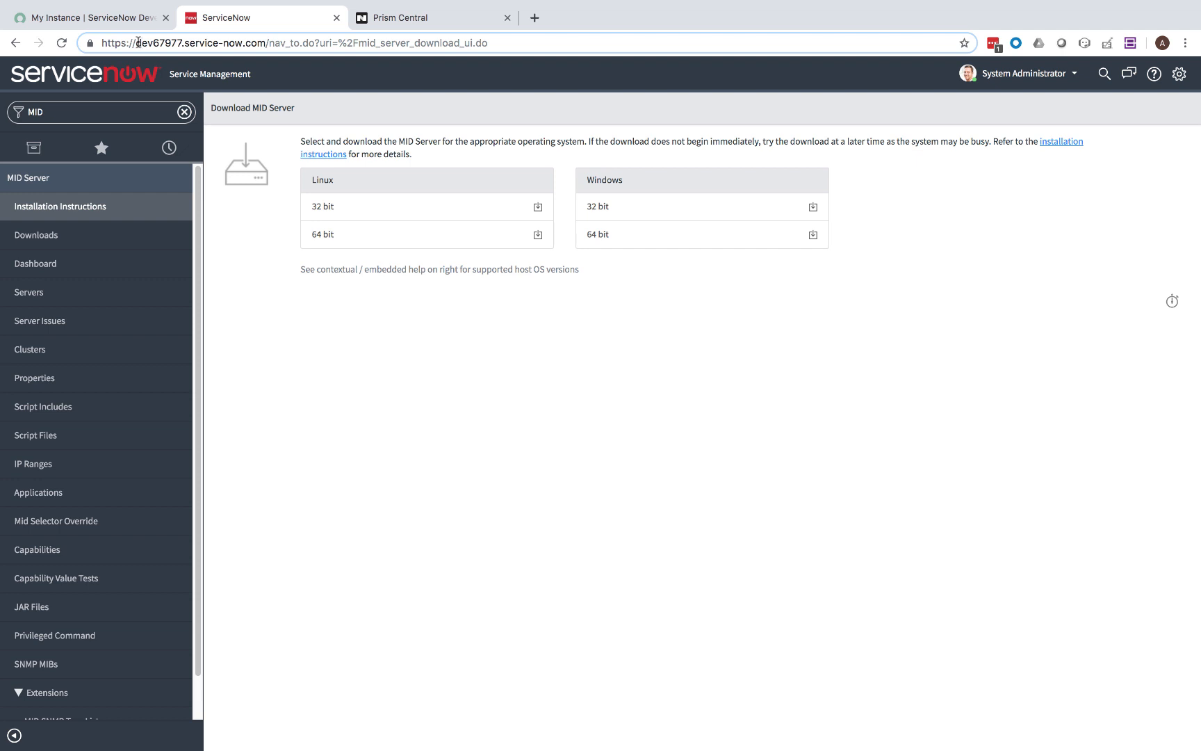
left_click_drag(138, 42, 183, 43)
key("super+c")
key("ctrl+Right")
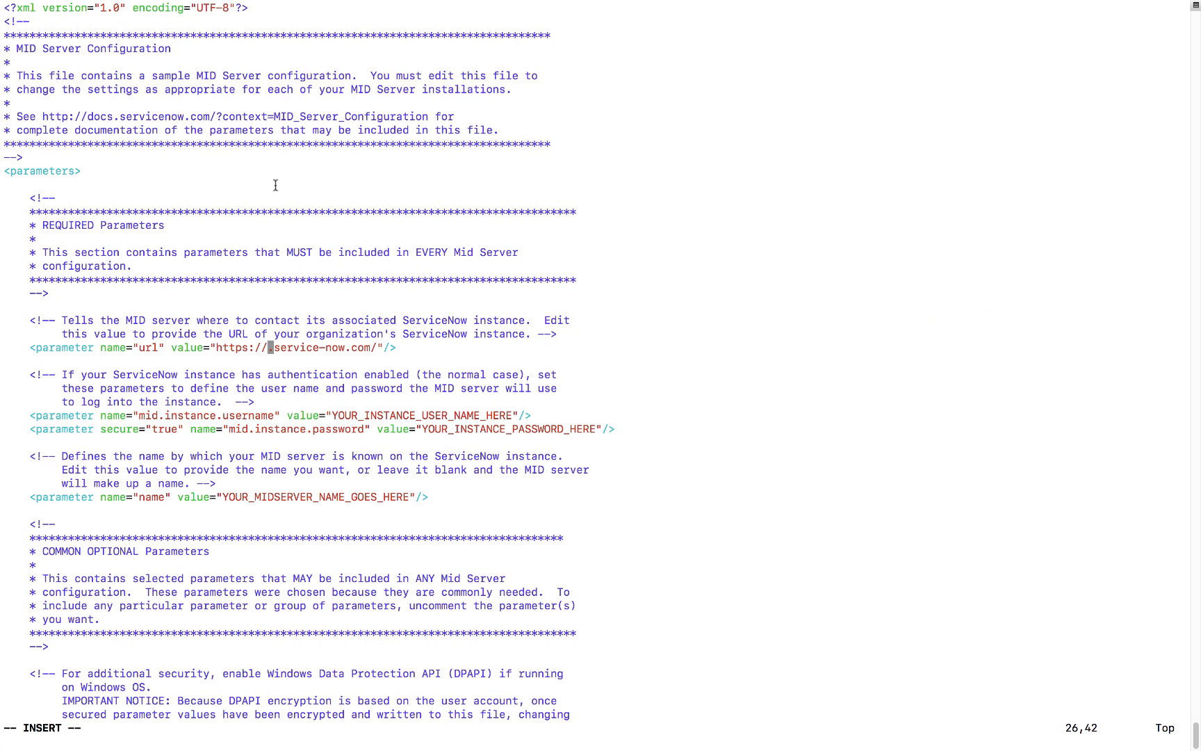
key("super+v")
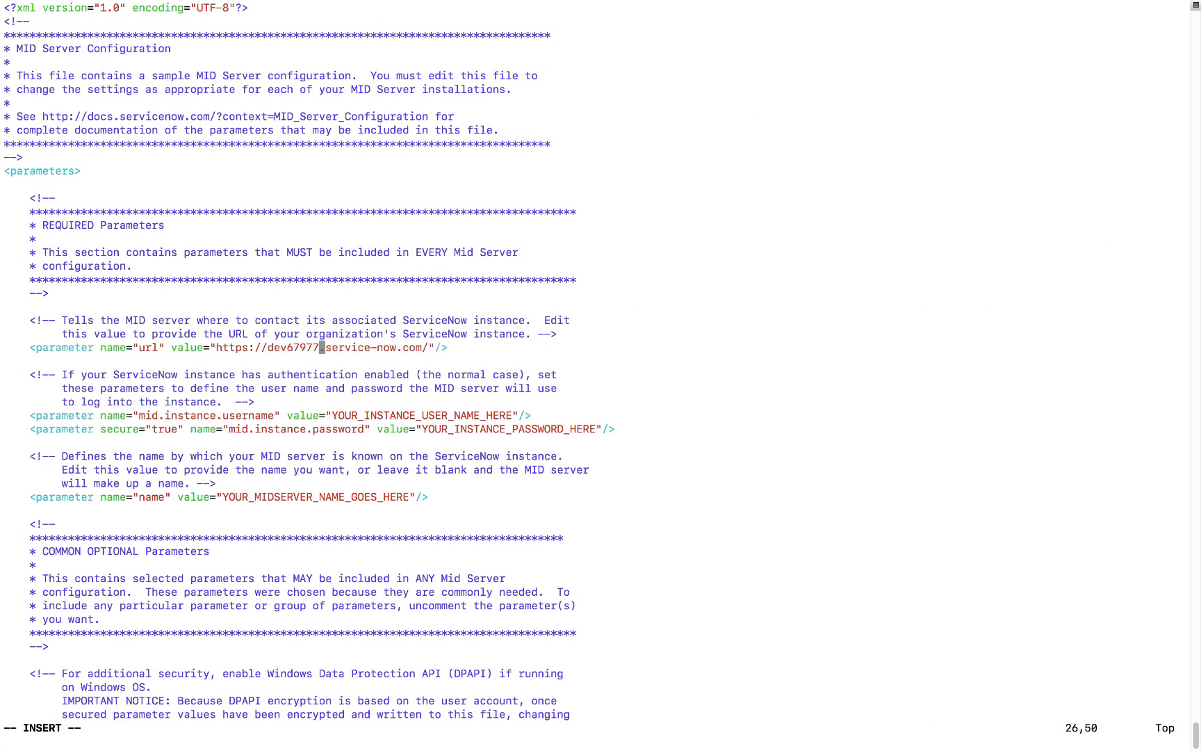
Fill in the MID credentials: username miduser and the user's password.
key("Down")
key("Down")
left_click(379, 415)
key("Delete")
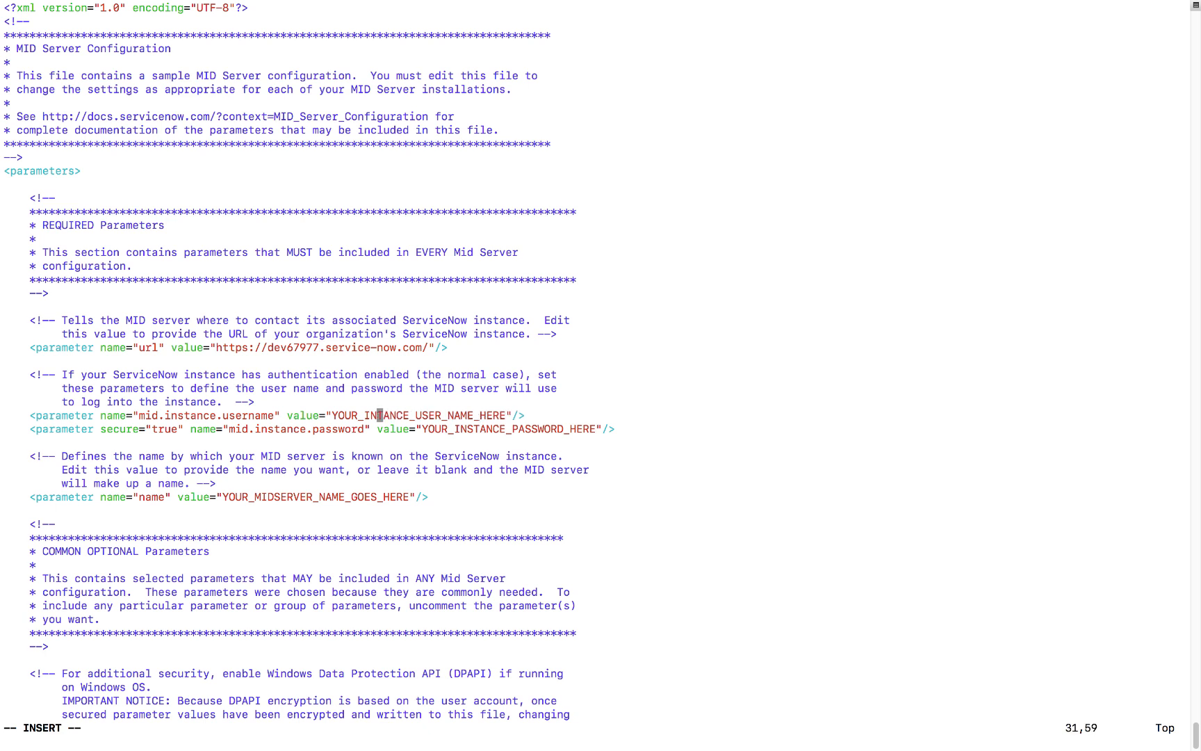
key("Delete")
key("Delete")
key("Delete")
key("Delete")
key("Delete")
key("Delete")
key("Delete")
key("Delete")
key("Delete")
key("Delete")
key("Delete")
key("Delete")
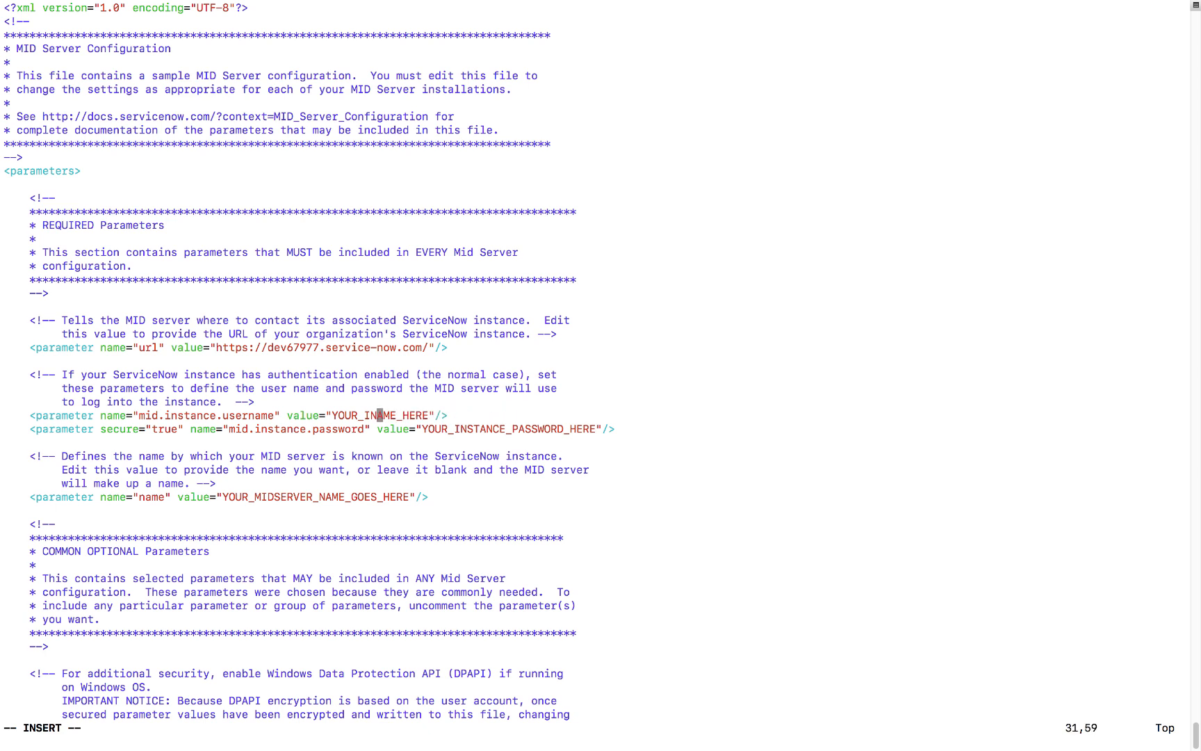
key("Delete")
key("Delete")
key("Delete")
key("Delete")
key("Delete")
key("Delete")
key("Delete")
key("Right")
key("BackSpace")
key("BackSpace")
key("BackSpace")
key("BackSpace")
key("BackSpace")
key("BackSpace")
key("BackSpace")
key("BackSpace")
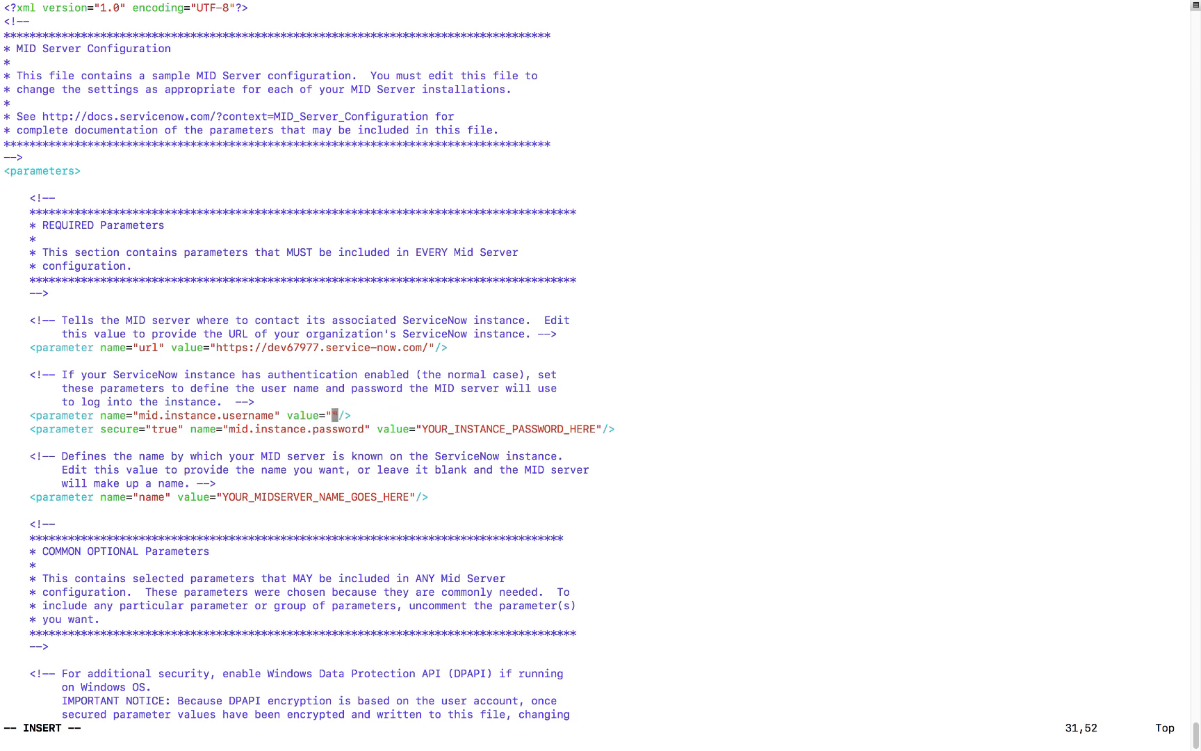
type("miduser")
key("Down")
key("shift+Right")
key("shift+Right")
key("shift+Right")
key("BackSpace")
key("BackSpace")
key("BackSpace")
key("BackSpace")
key("BackSpace")
key("BackSpace")
key("BackSpace")
key("BackSpace")
key("BackSpace")
key("BackSpace")
key("BackSpace")
key("BackSpace")
key("BackSpace")
key("BackSpace")
key("BackSpace")
key("BackSpace")
key("BackSpace")
key("BackSpace")
key("BackSpace")
key("BackSpace")
key("BackSpace")
key("BackSpace")
key("BackSpace")
key("BackSpace")
key("BackSpace")
key("BackSpace")
key("BackSpace")
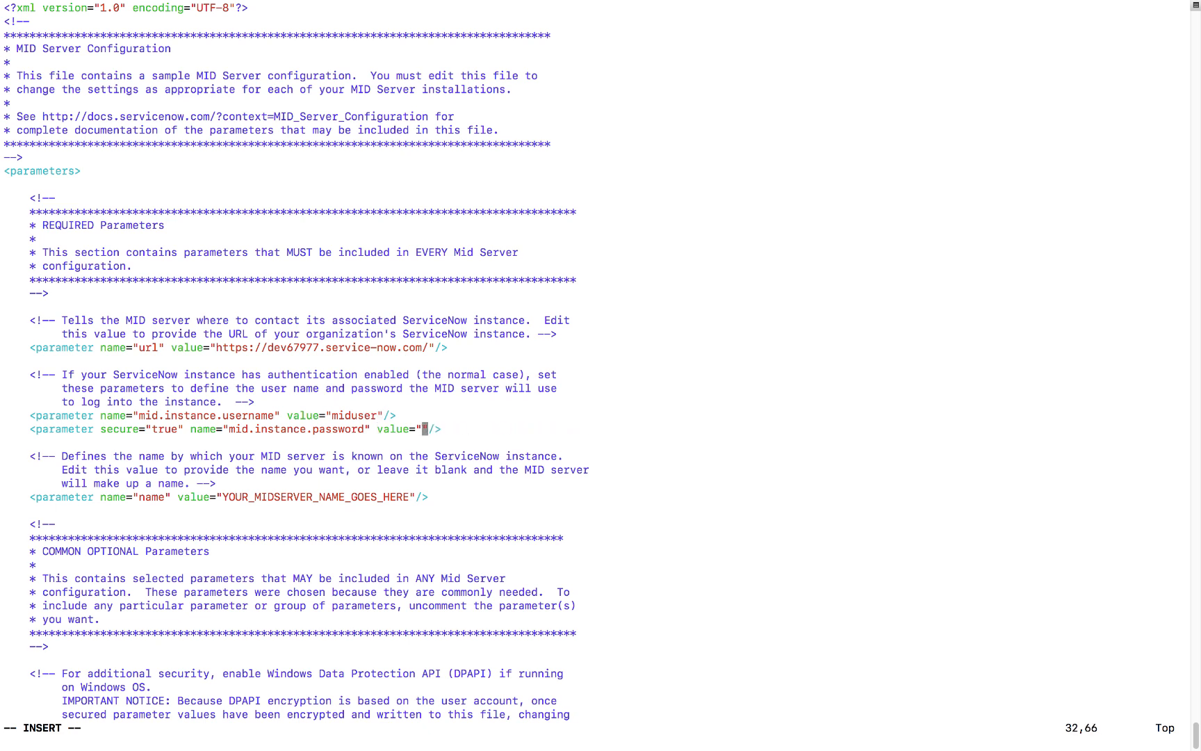
type("Nutanix/4u!")
Set the MID server name to midserver01 and save config.xml with :wq.
key("Down")
key("Down")
key("Down")
key("Down")
key("Down")
key("Left")
key("Left")
key("Left")
key("BackSpace")
key("BackSpace")
key("BackSpace")
key("BackSpace")
key("BackSpace")
key("BackSpace")
key("BackSpace")
key("BackSpace")
key("BackSpace")
key("BackSpace")
key("BackSpace")
key("BackSpace")
key("BackSpace")
key("BackSpace")
key("BackSpace")
key("BackSpace")
key("BackSpace")
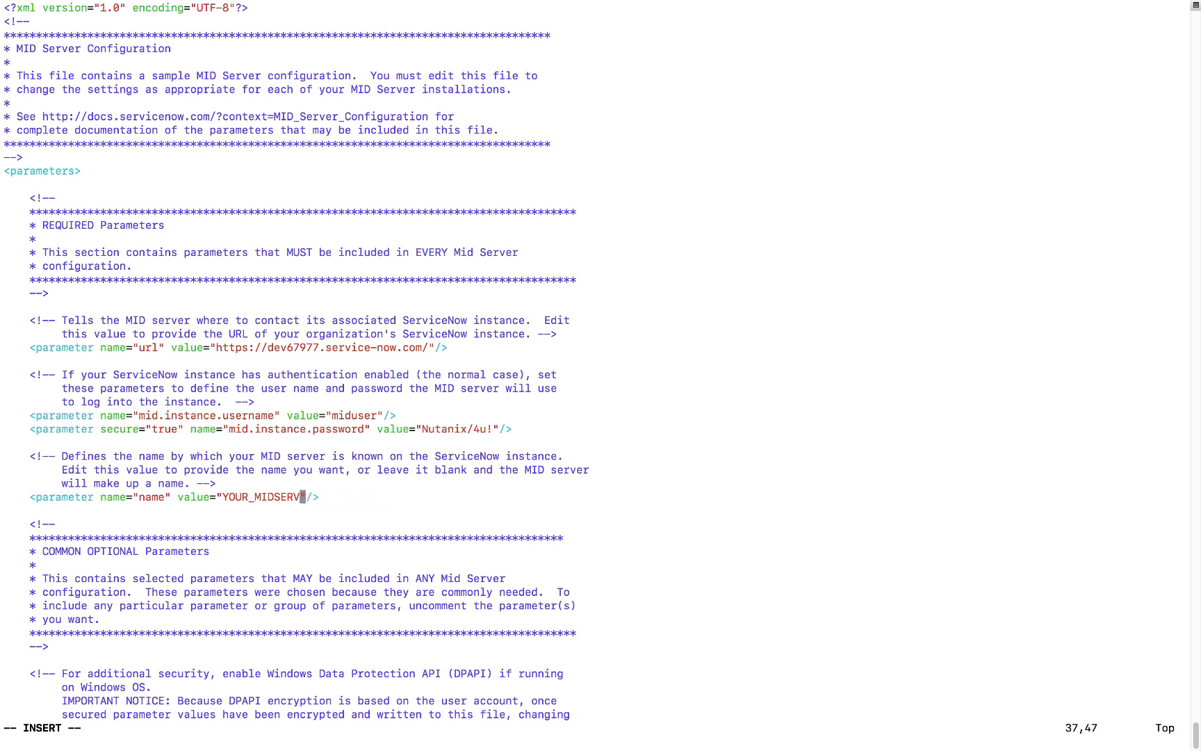
key("BackSpace")
key("BackSpace")
key("BackSpace")
key("BackSpace")
key("BackSpace")
key("BackSpace")
key("BackSpace")
key("BackSpace")
key("BackSpace")
key("BackSpace")
key("BackSpace")
key("BackSpace")
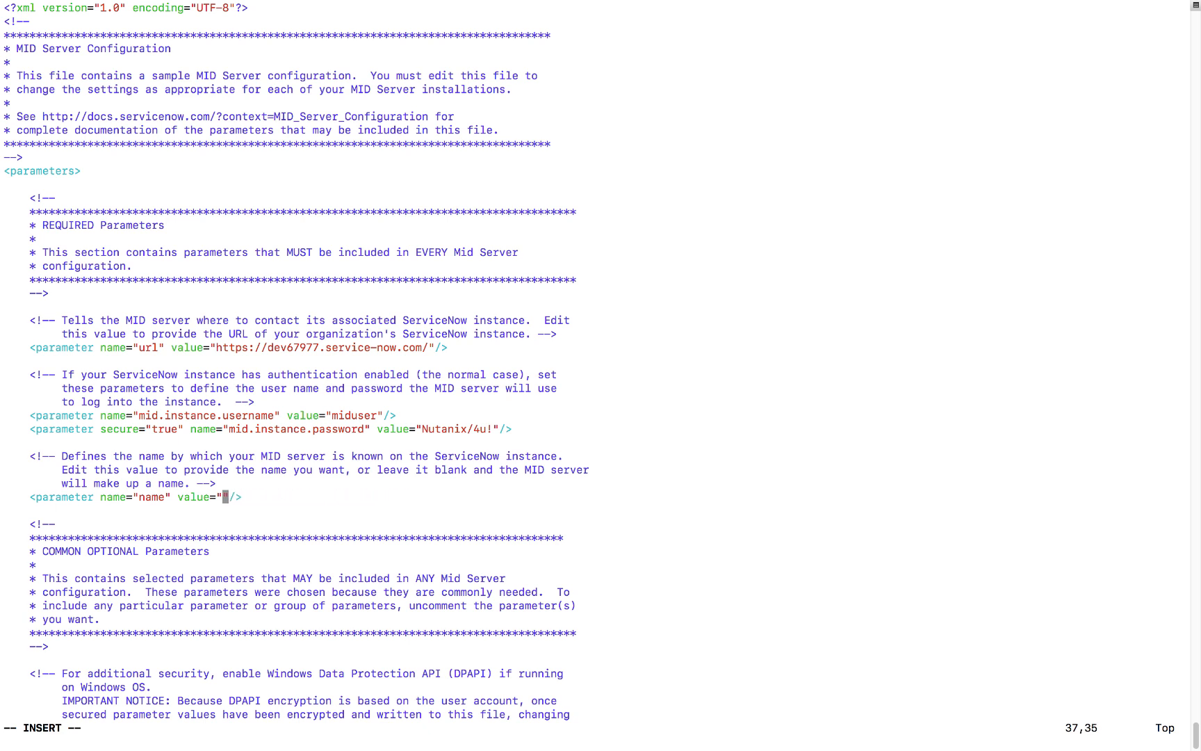
type("midserver01")
key("Escape")
type(":wq")
key("Return")
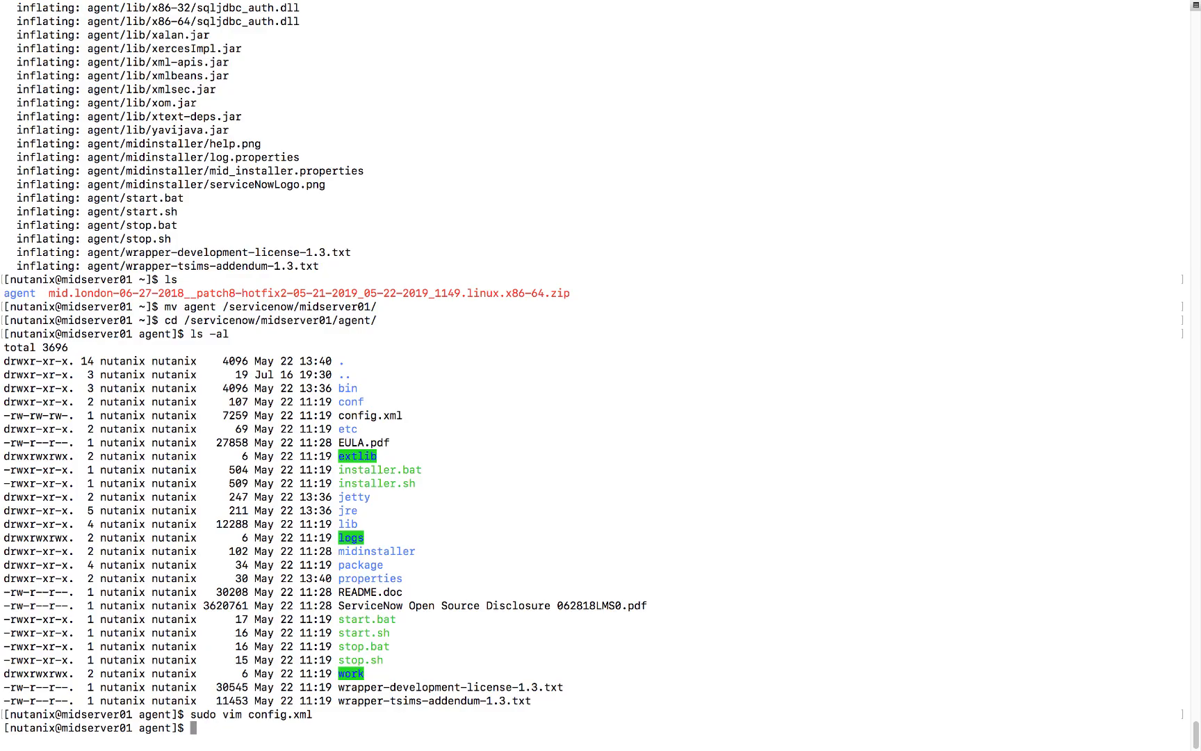
Clear the terminal and start the MID Server with sudo ./start.sh.
type("clear")
key("Return")
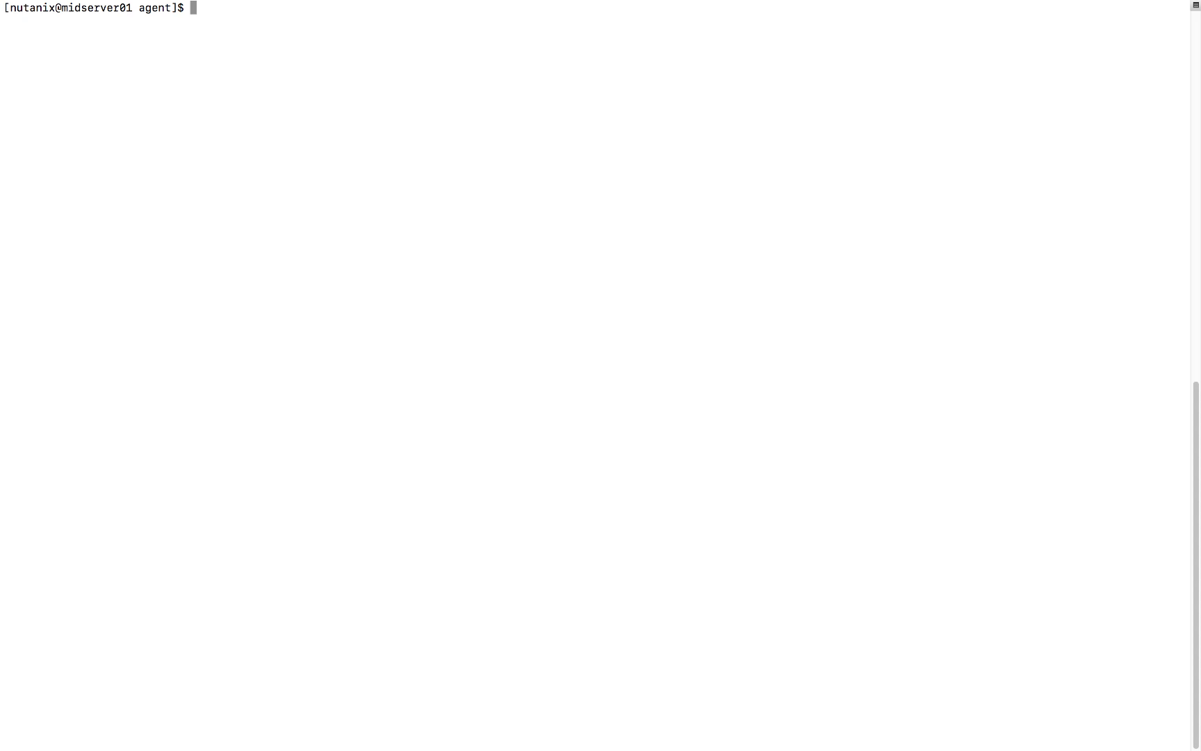
type("sudo ./sta")
key("Tab")
type("sh")
key("Return")
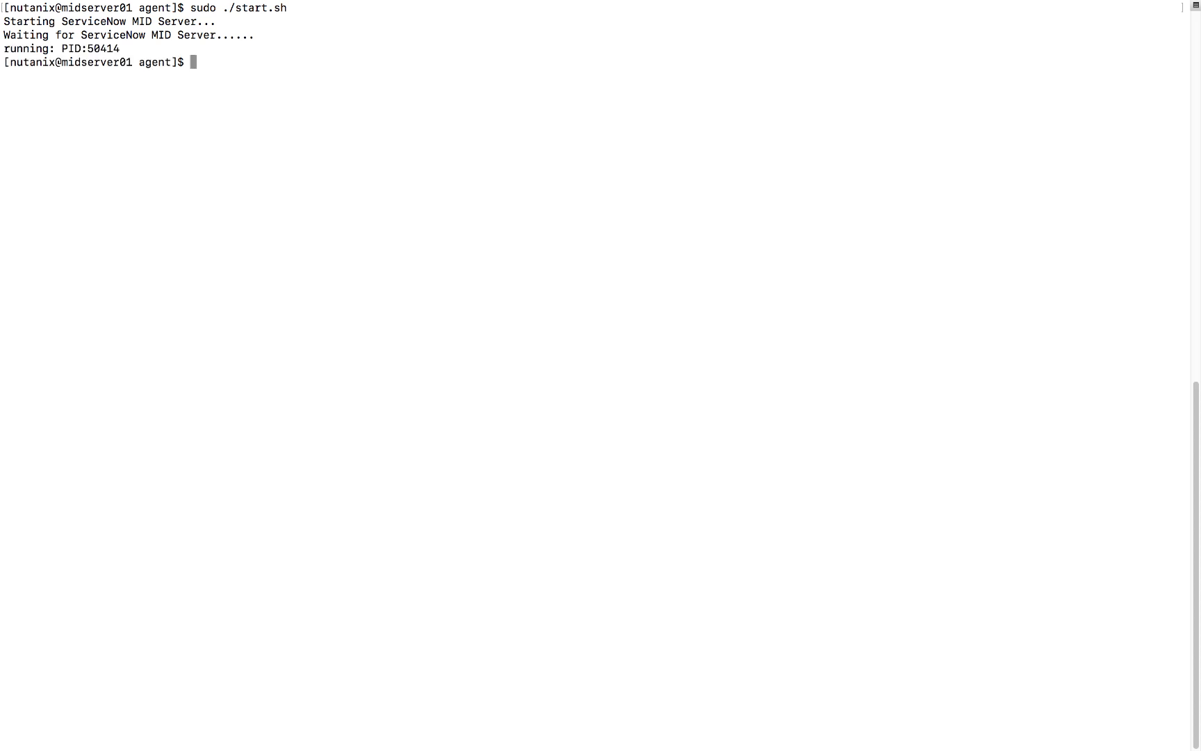
Install the MID Server as a systemd service with sudo /servicenow/midserver01/agent/bin/mid.sh install.
type("sudo /ser")
key("Tab")
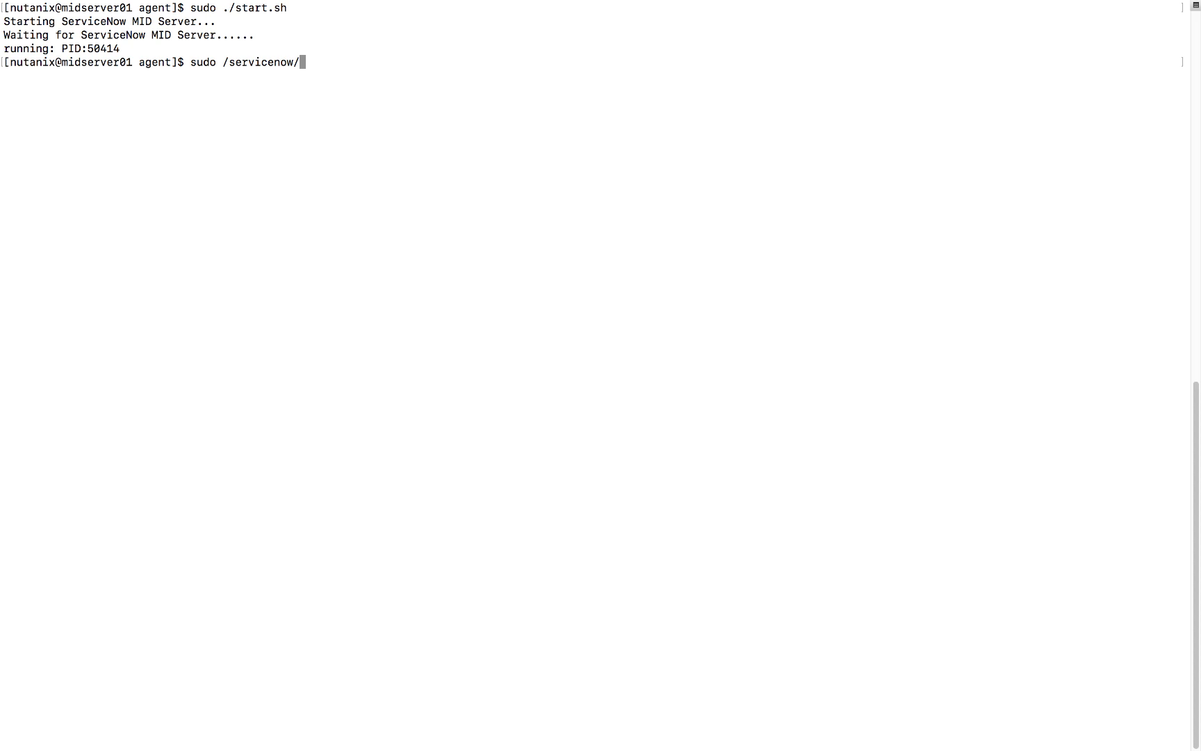
type("mi")
key("Tab")
type("a")
key("Tab")
type("b")
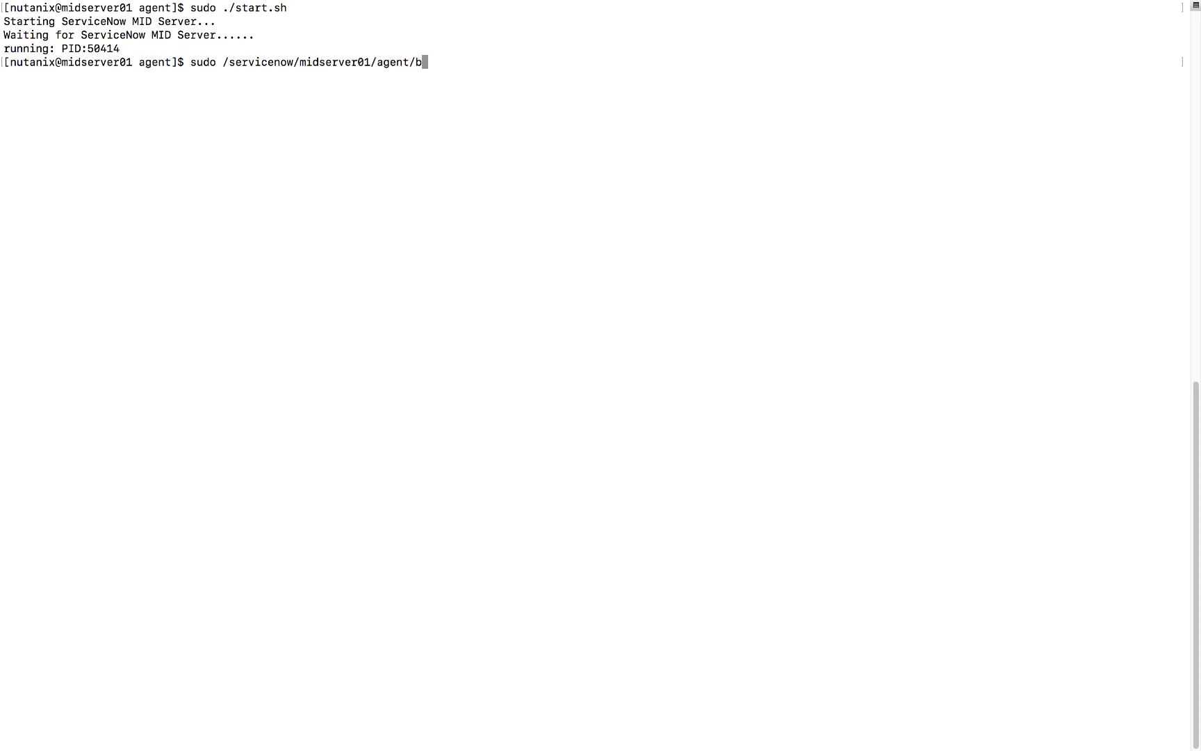
key("Tab")
type("m")
key("Tab")
type("s")
key("Tab")
type("install")
key("Return")
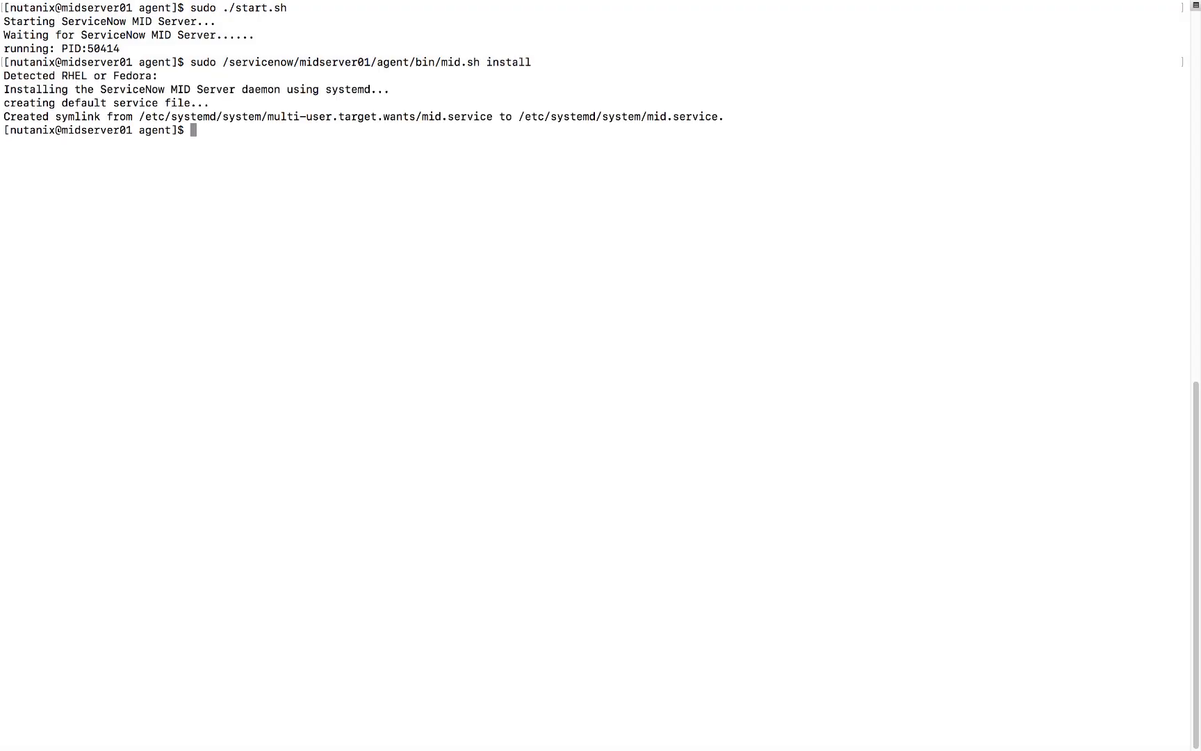
Back in ServiceNow, open the midserver01 record from MID Server > Servers and validate it.
key("ctrl+Left")
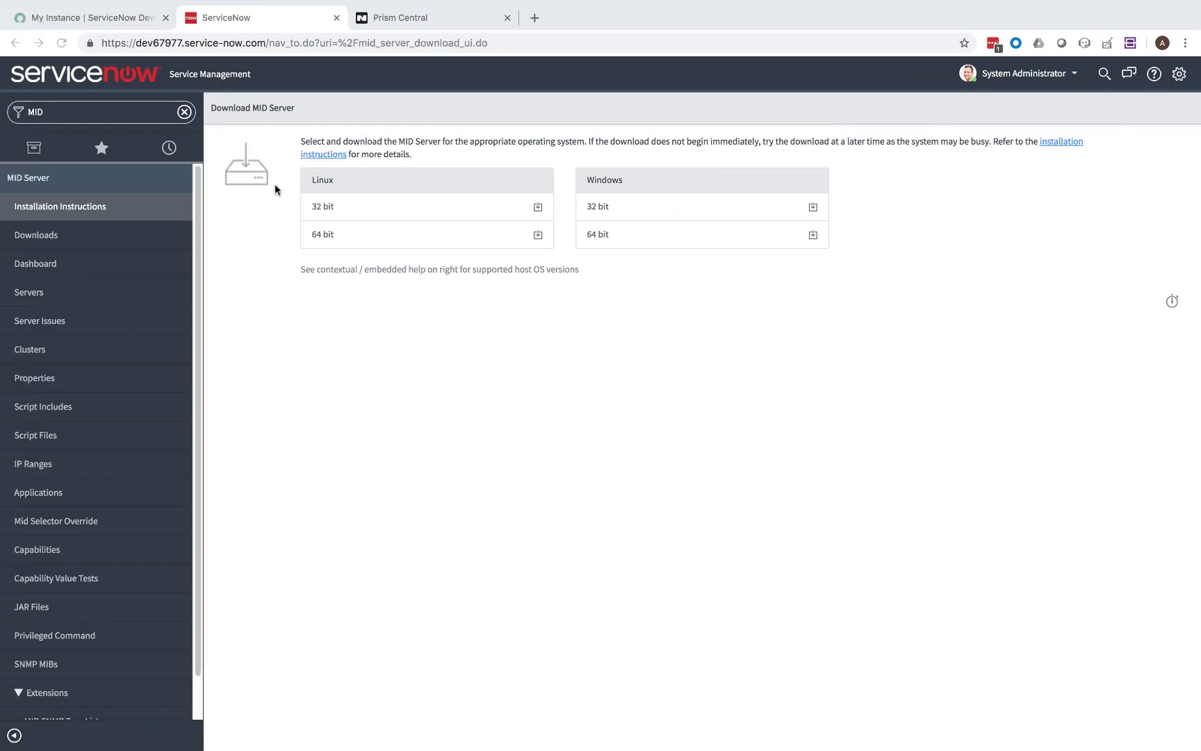
left_click(24, 294)
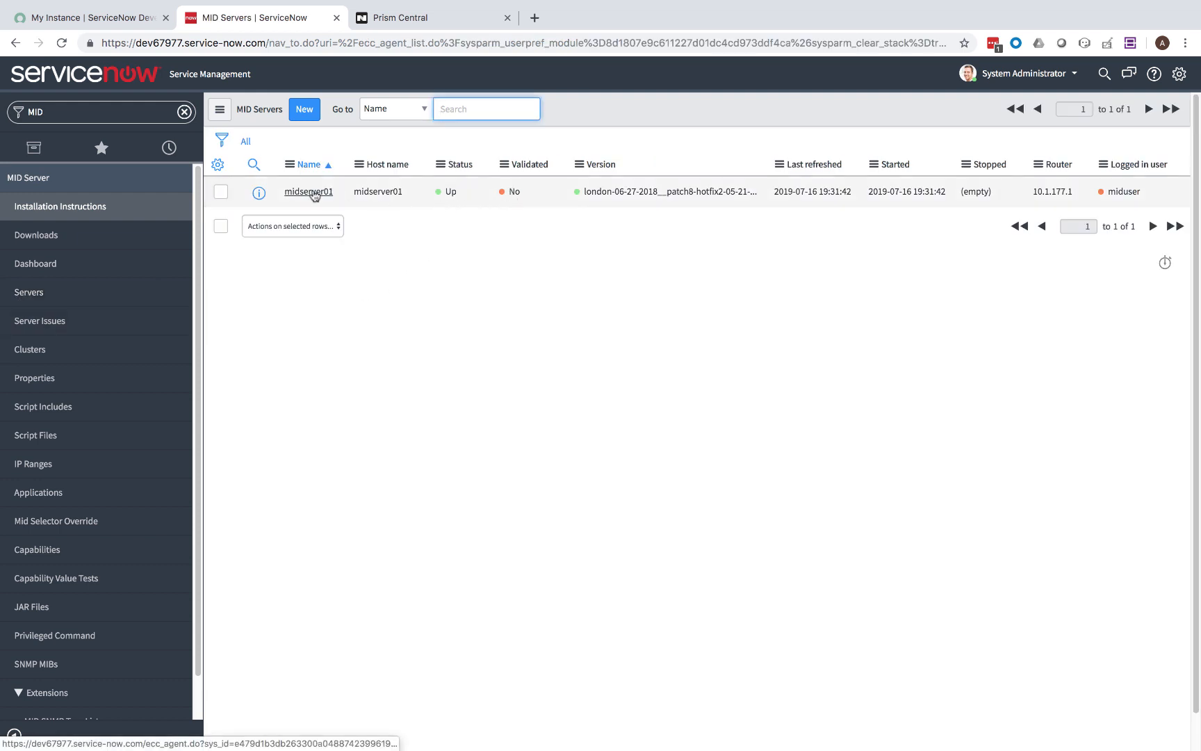
left_click(313, 192)
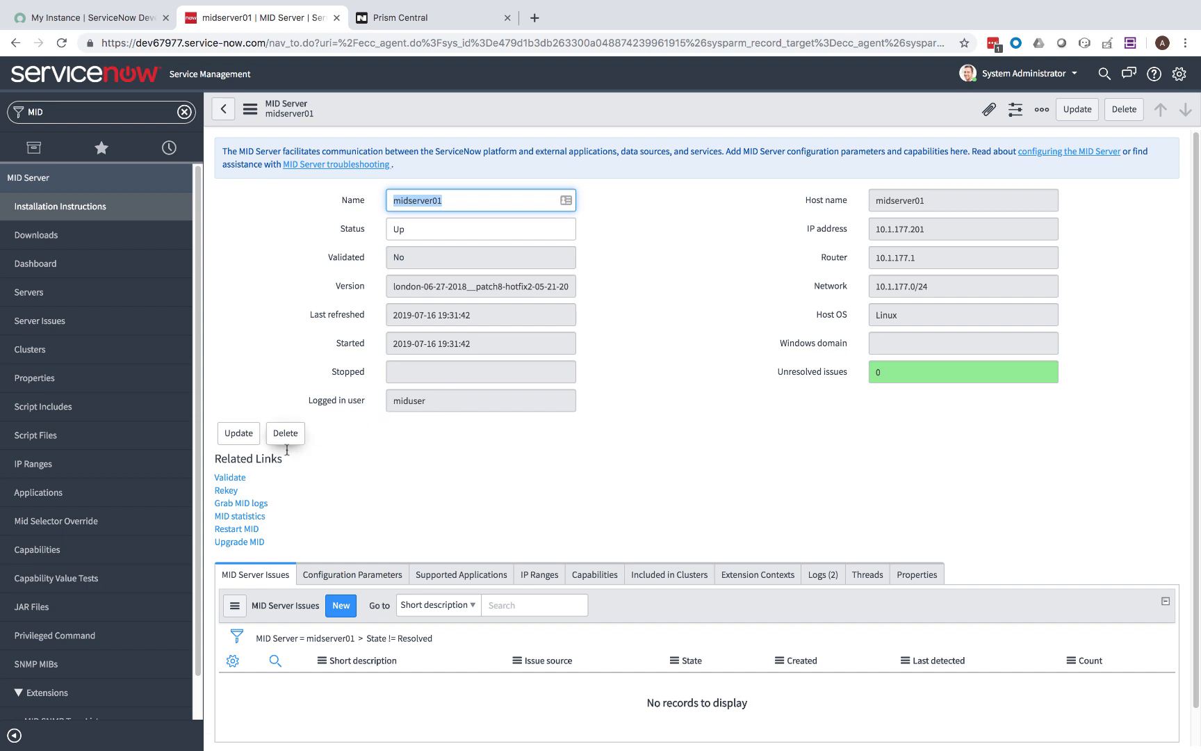
left_click(229, 478)
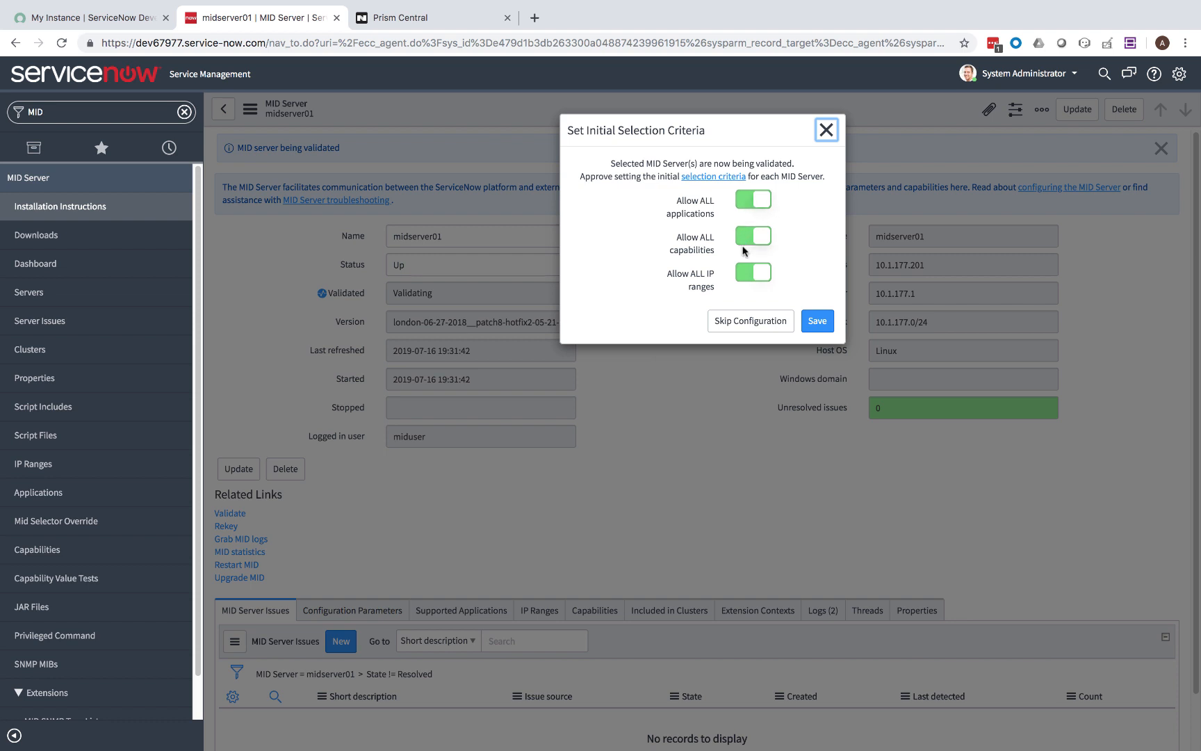
Dismiss the selection criteria prompt and reload the MID Servers list until midserver01 shows Validated: Yes.
left_click(810, 322)
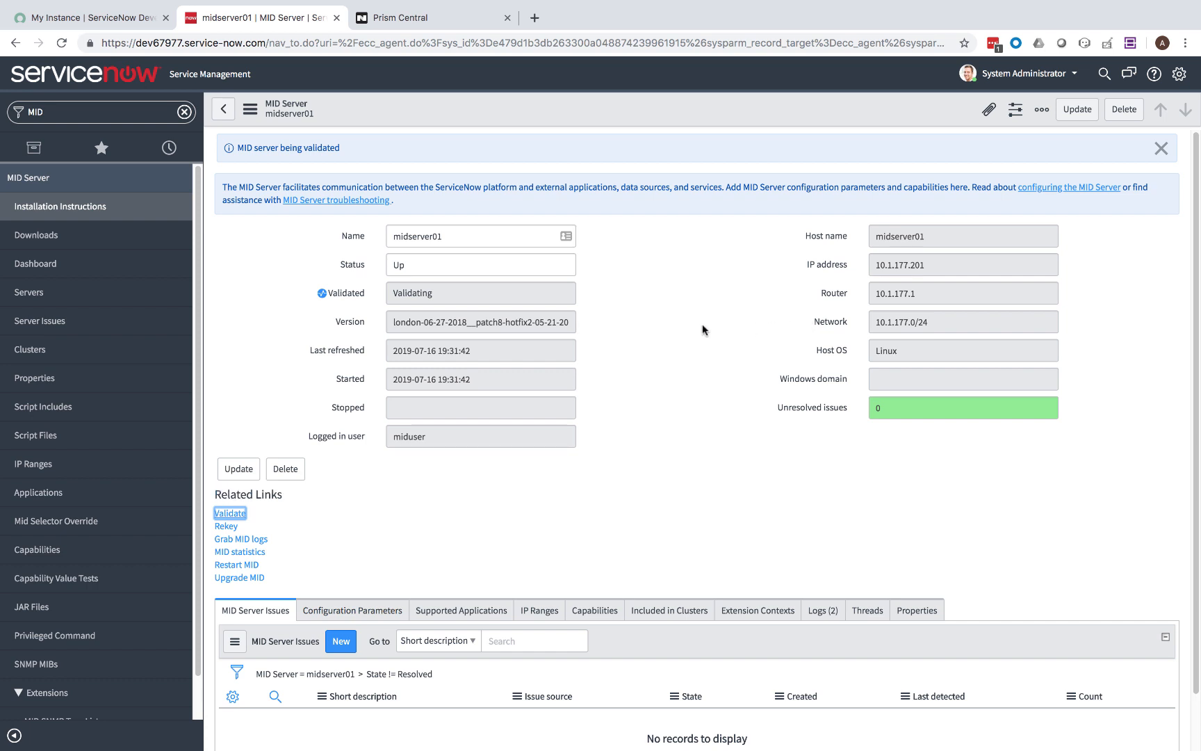
left_click(35, 300)
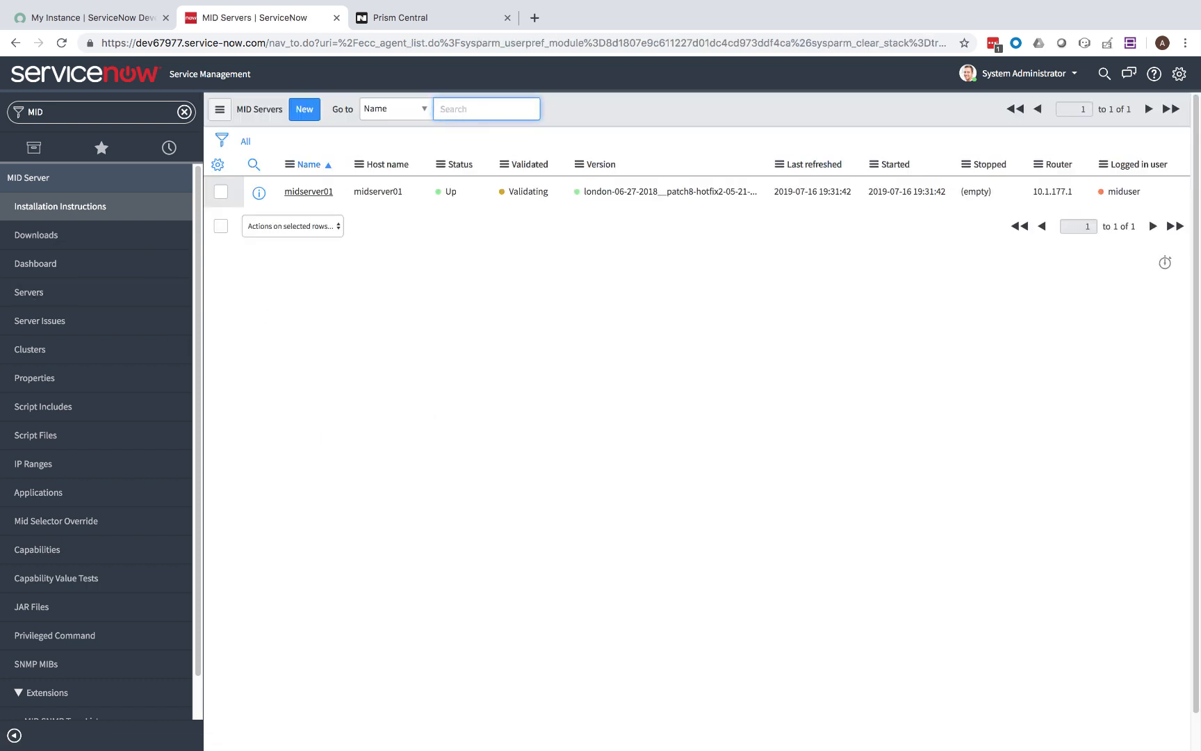
key("super+Tab")
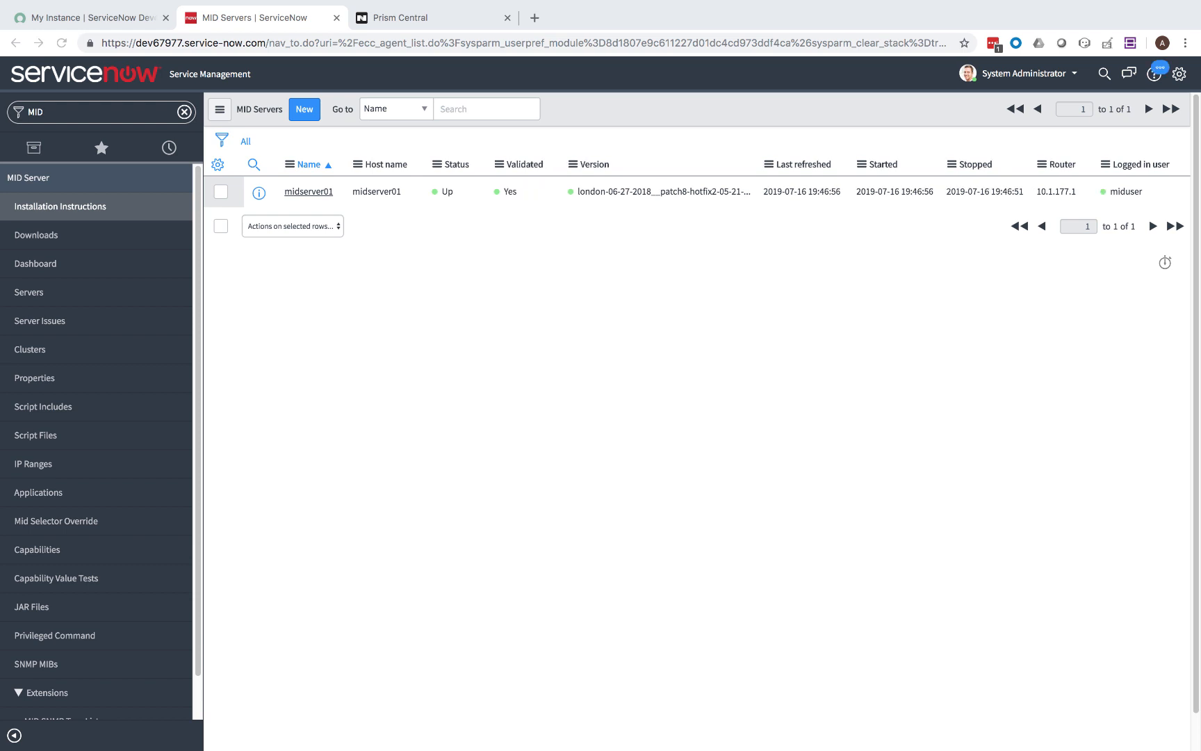
left_click(29, 297)
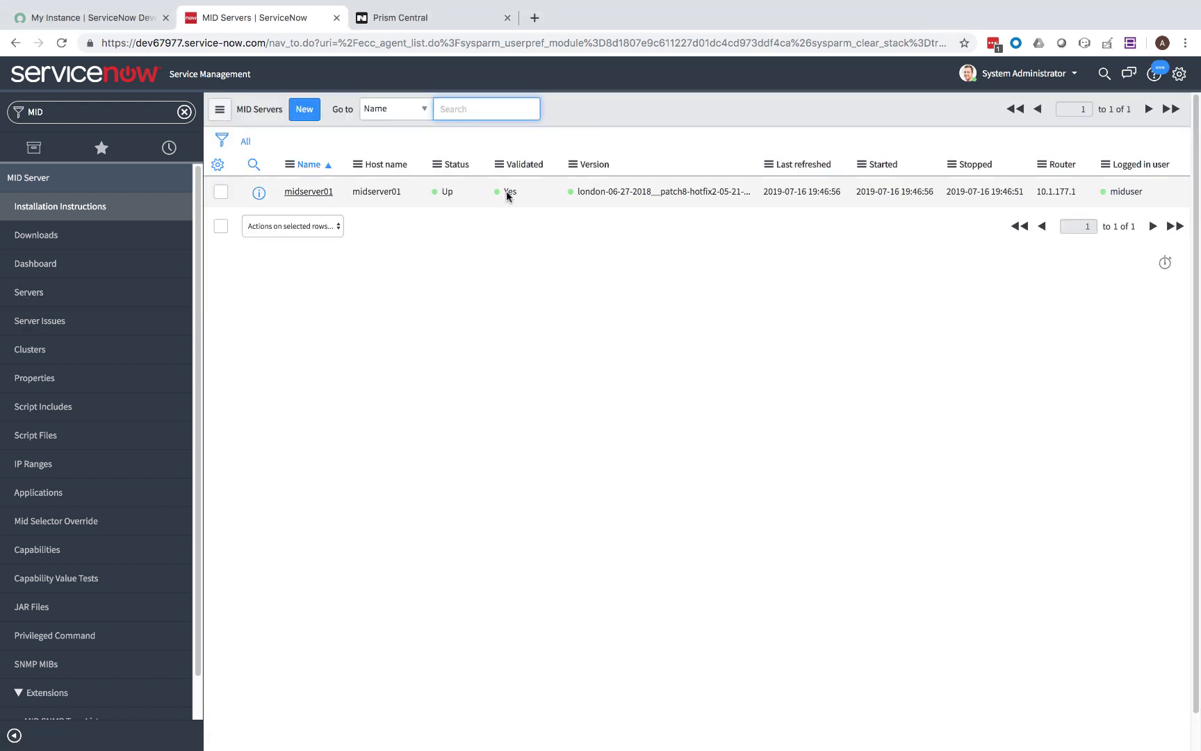
left_click(185, 112)
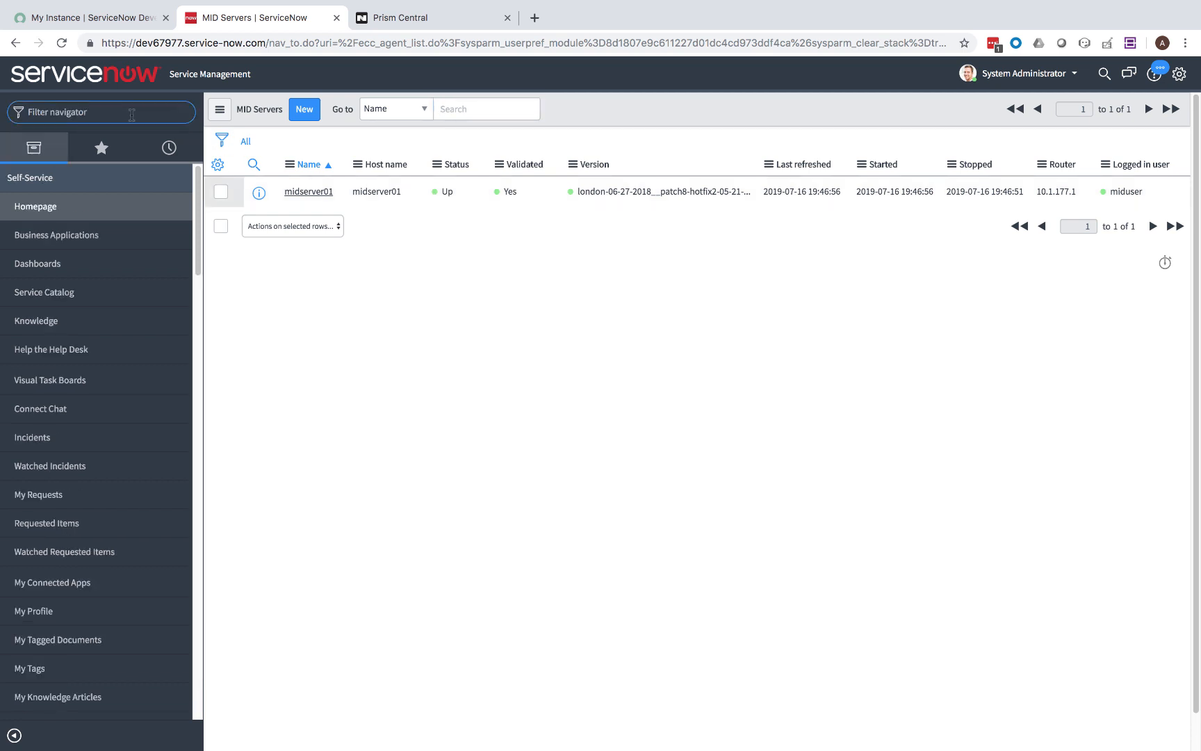
Submit a new Active Directory LDAP server 'AD' at ldap://10.48.108.10:389/ searching DC=gso,DC=lab.
type("LD")
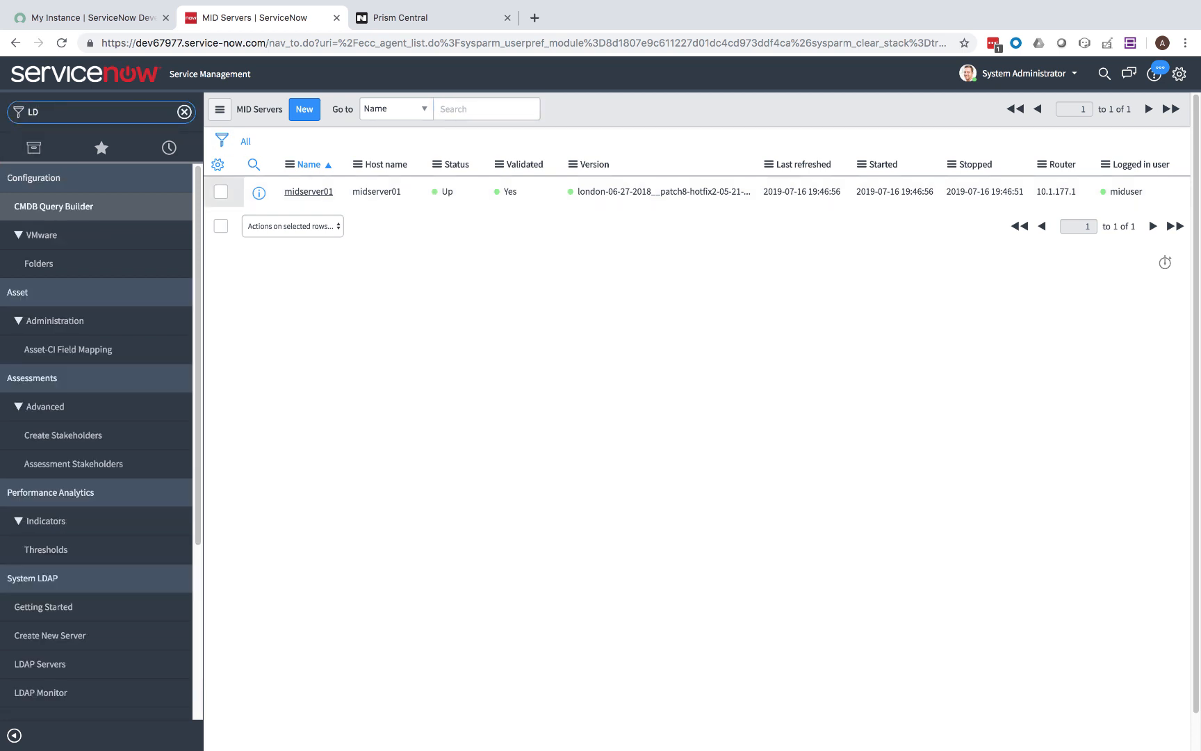
type("AP")
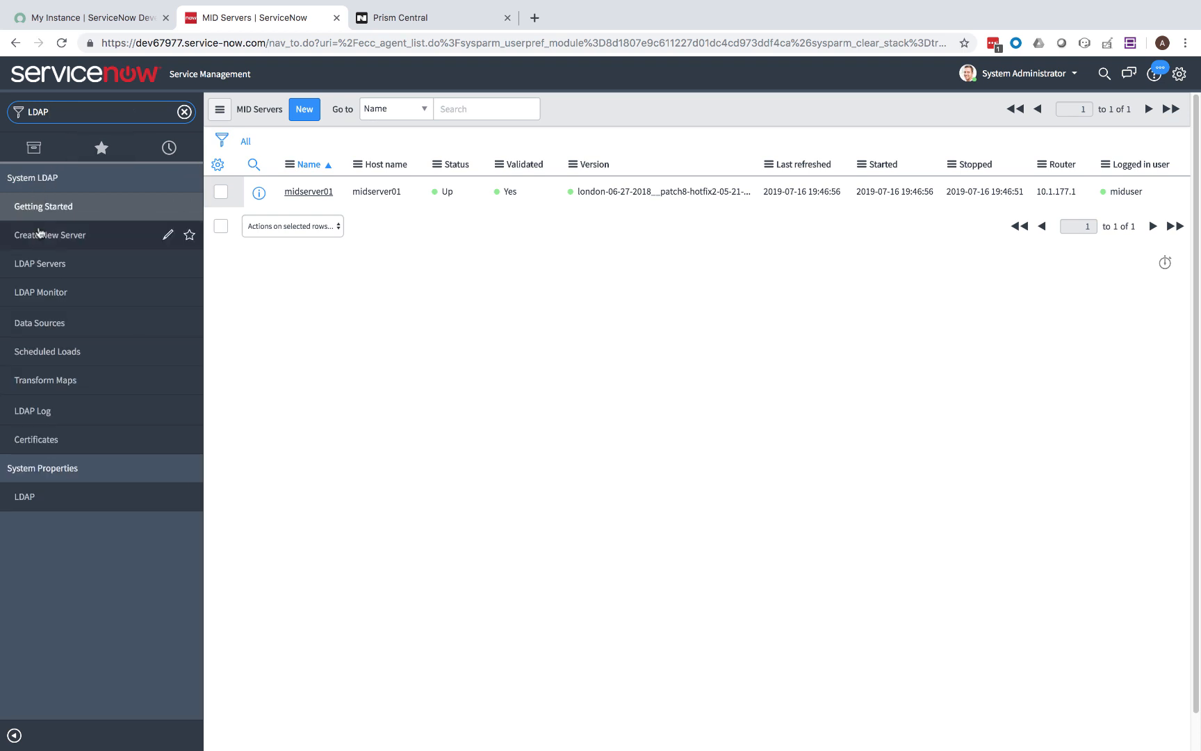
left_click(51, 231)
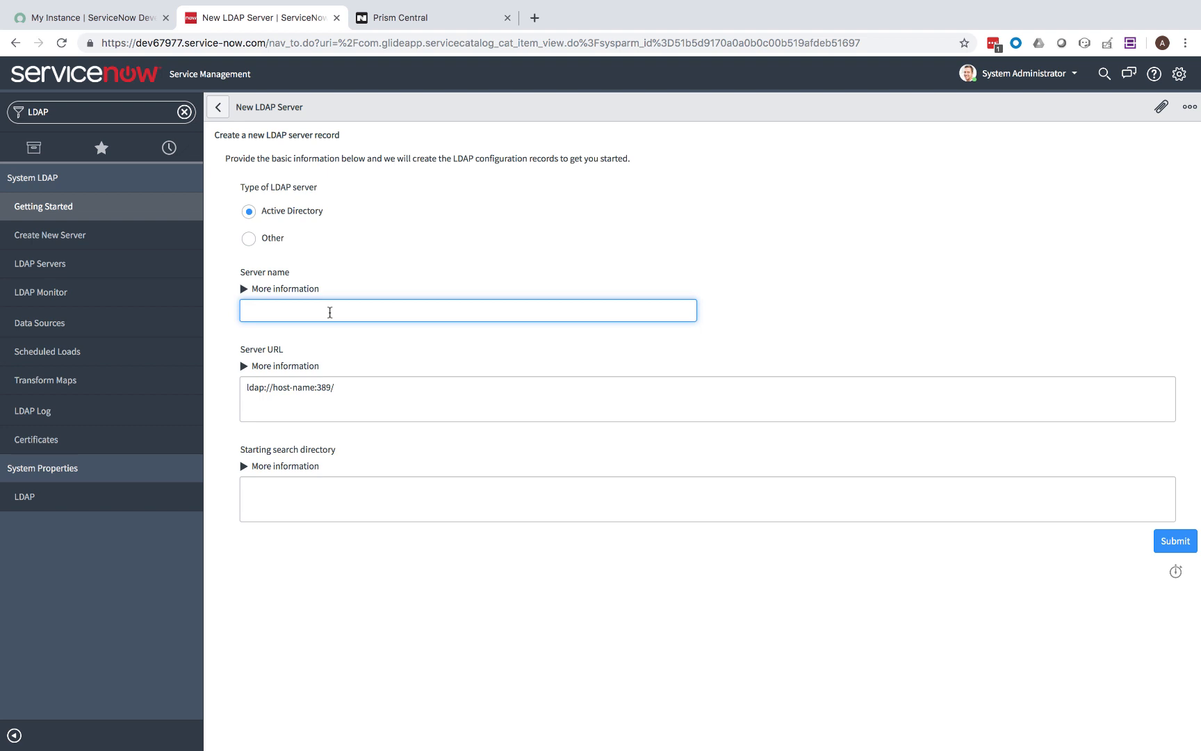
left_click(315, 387)
key("BackSpace")
key("BackSpace")
key("BackSpace")
key("BackSpace")
key("BackSpace")
key("BackSpace")
key("BackSpace")
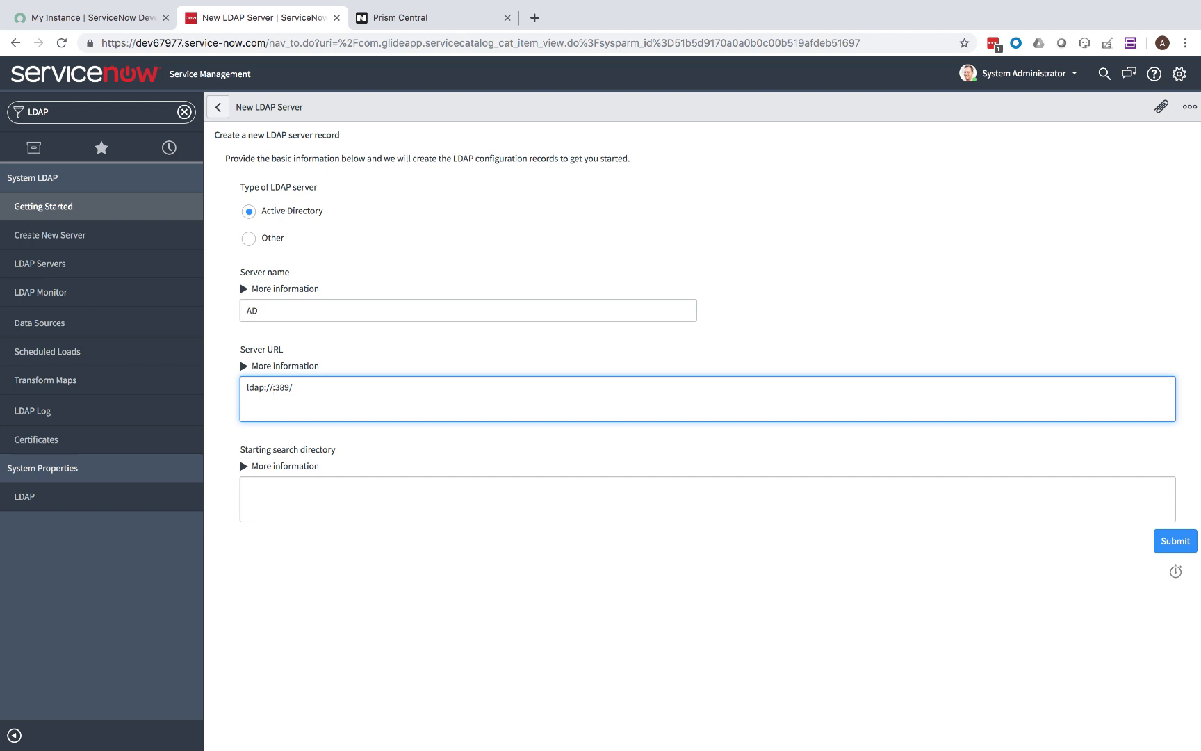
type("10.48.108.10")
left_click(353, 506)
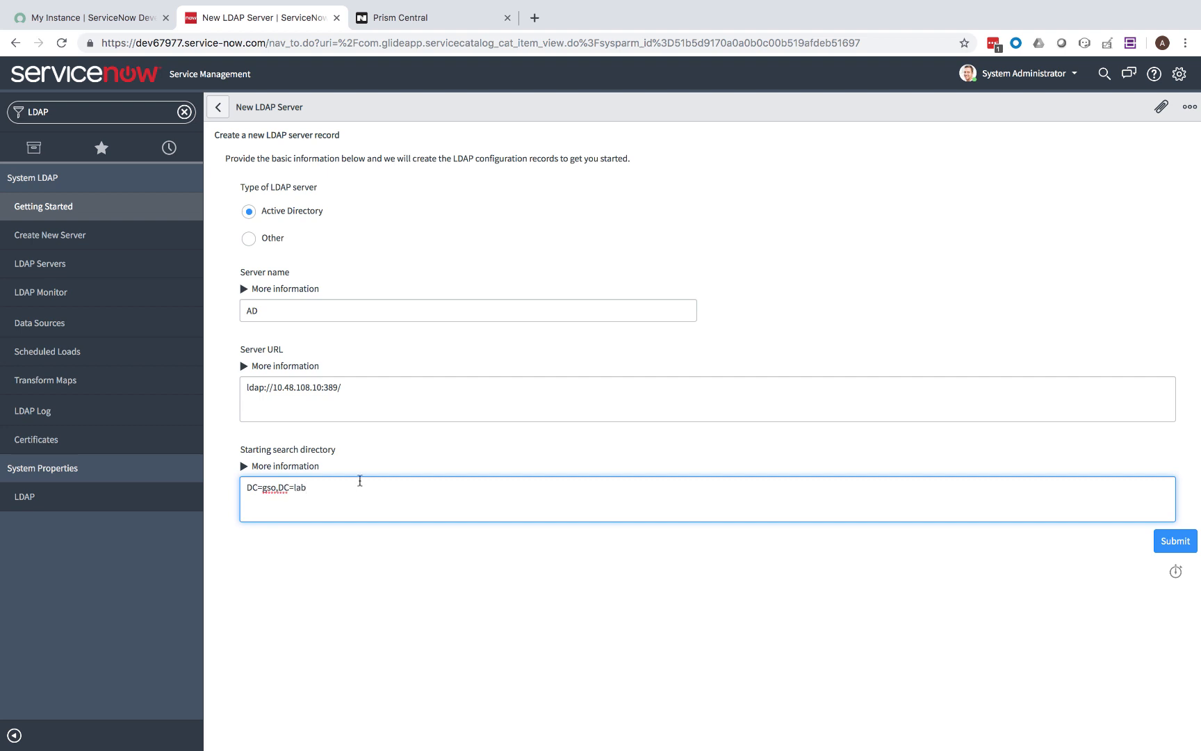
left_click(1181, 545)
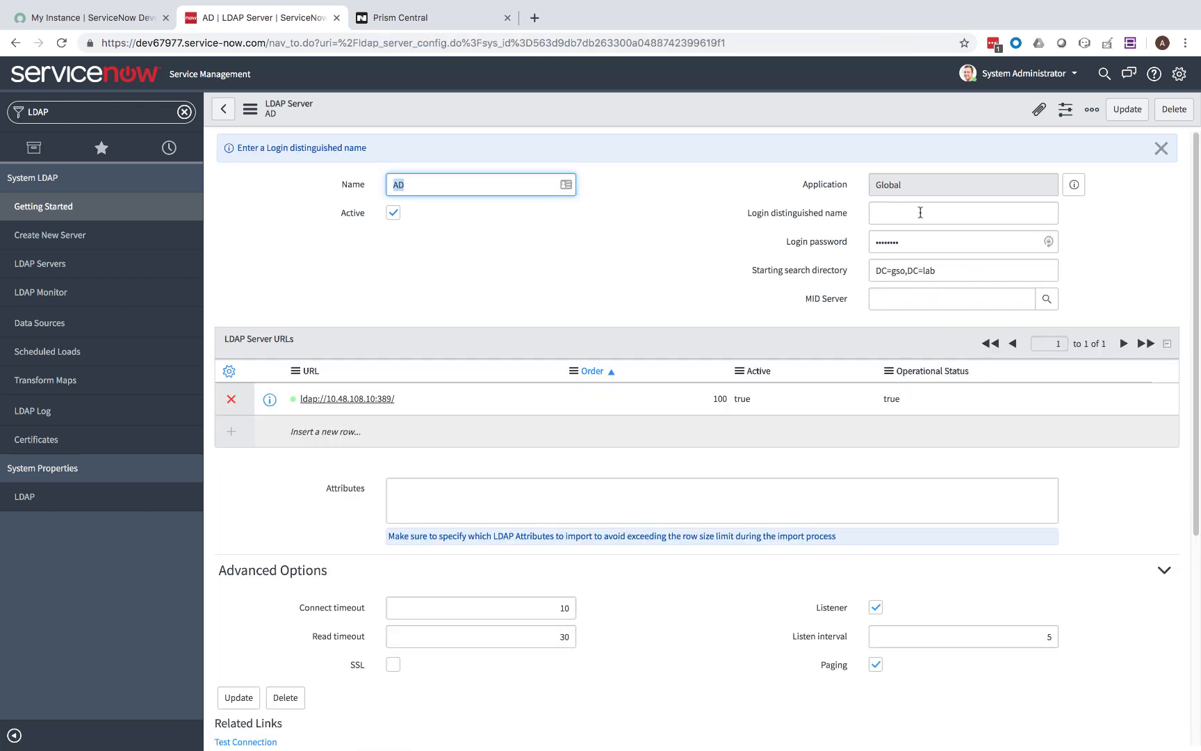
Enter the login distinguished name and password on the AD LDAP server and update it.
left_click(921, 212)
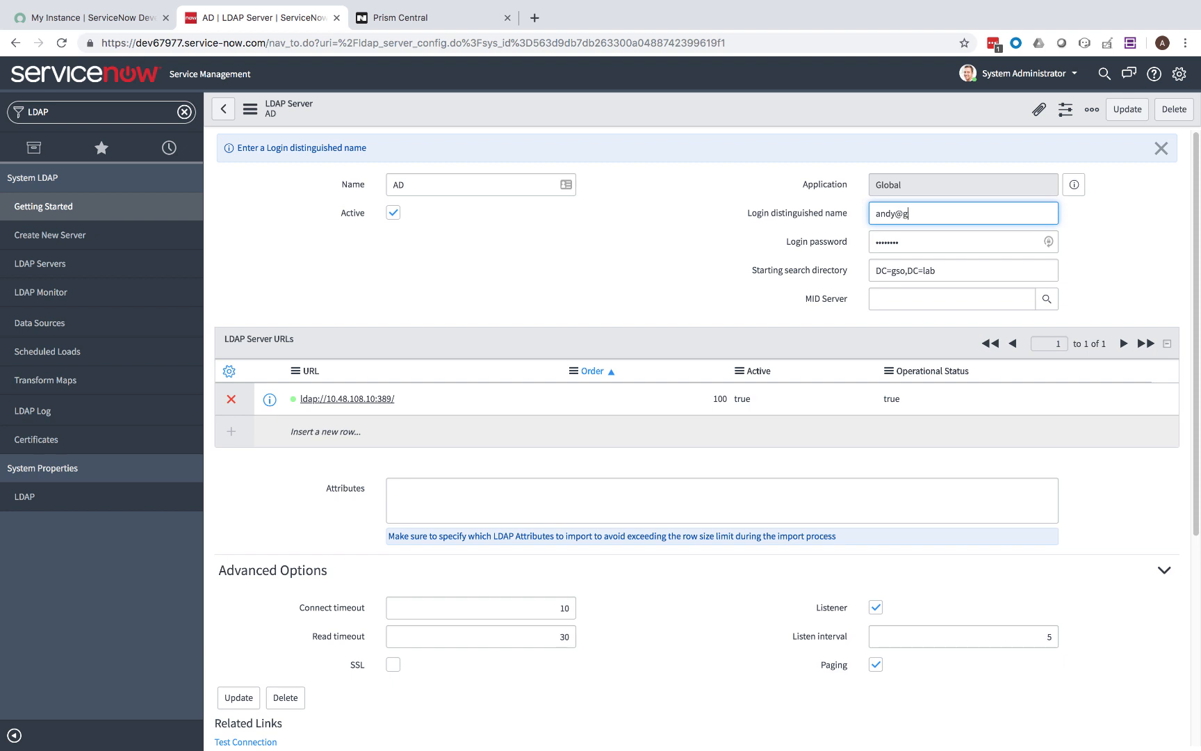
key("Tab")
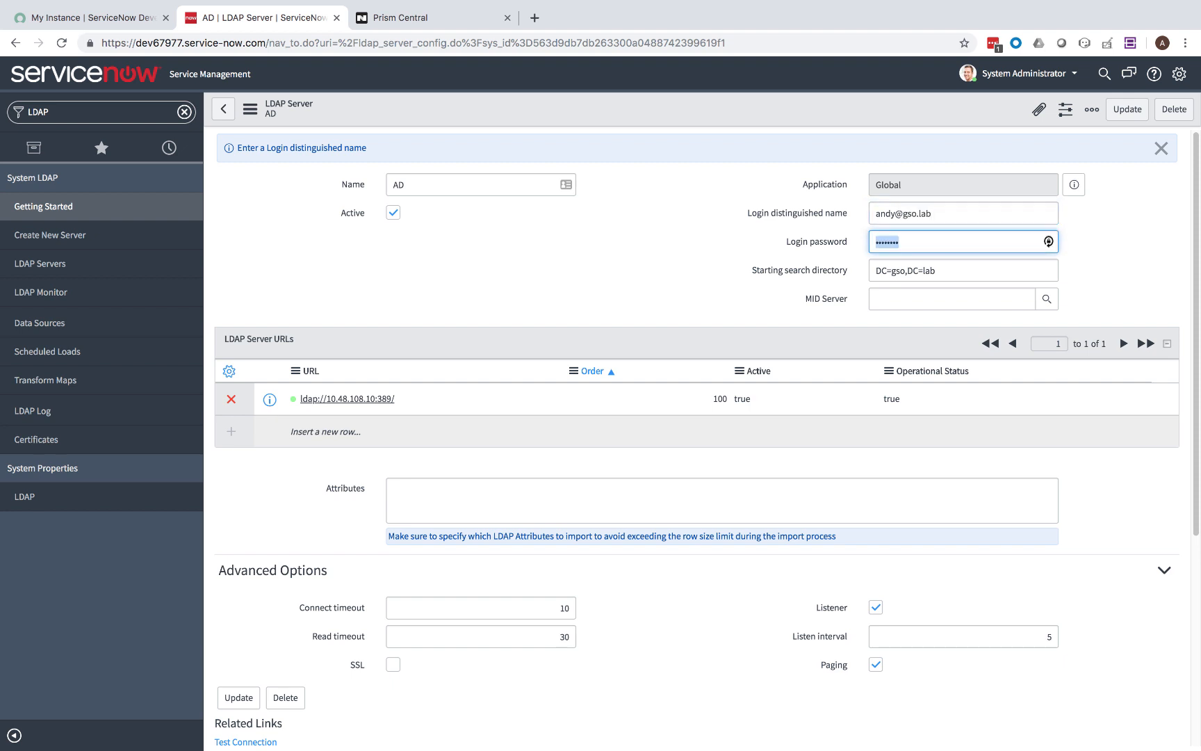
type("***")
left_click(1118, 111)
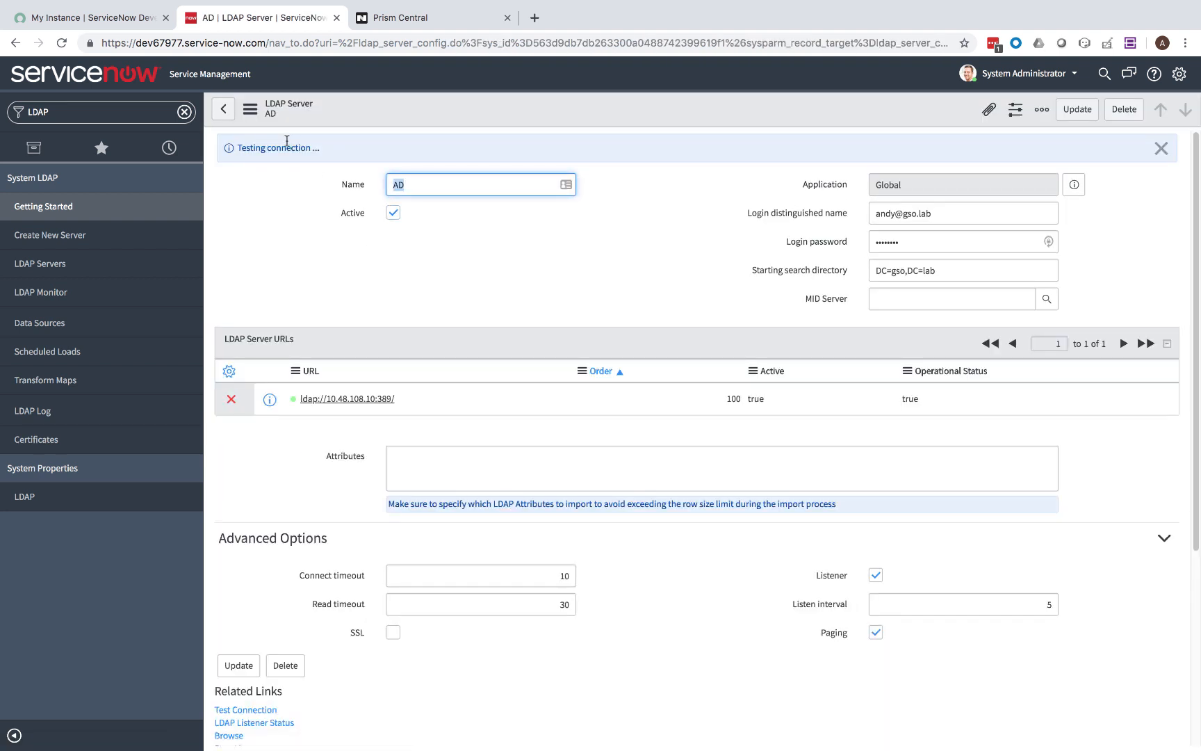
Stop the AD server's listener and bring up the MID Server lookup.
scroll(408, 295, "down", 5)
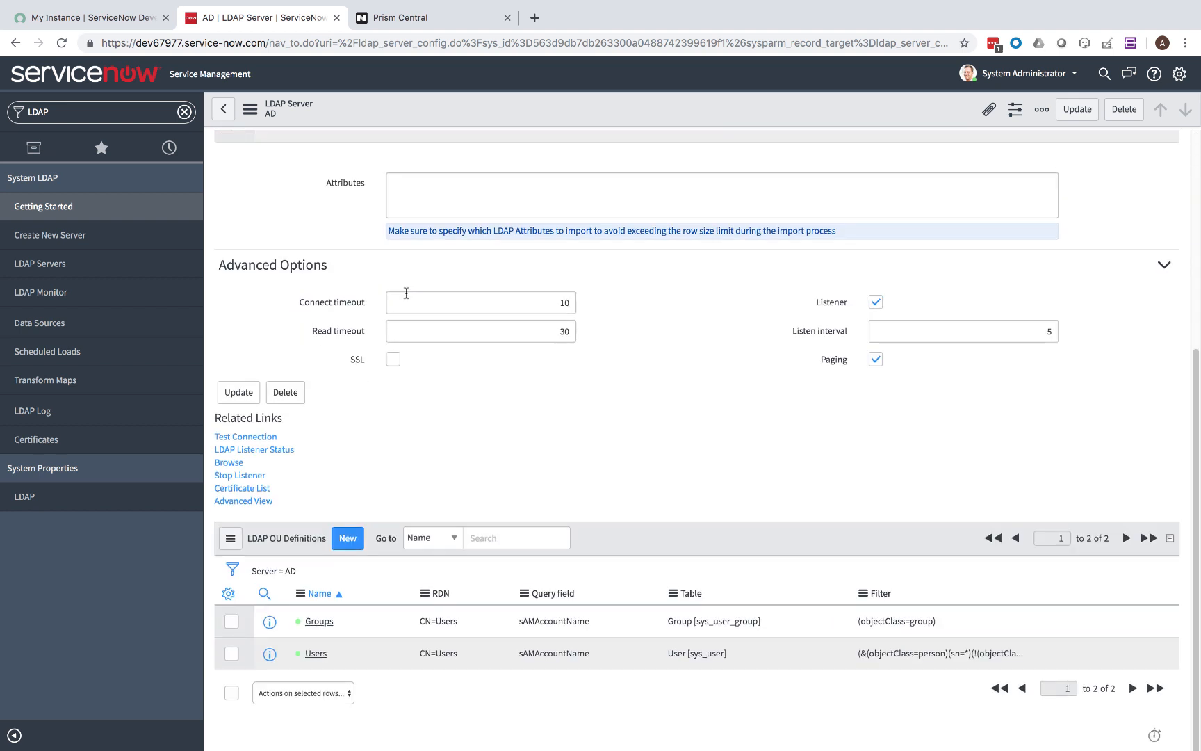
left_click(242, 476)
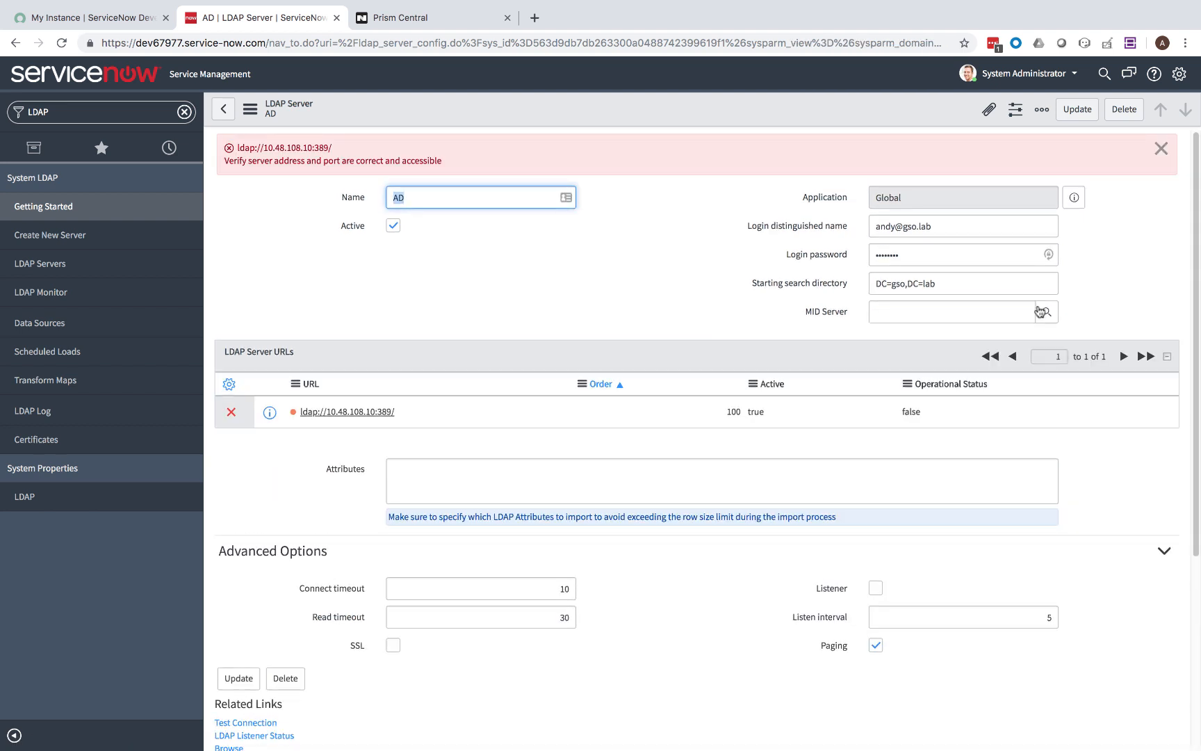
left_click(1045, 305)
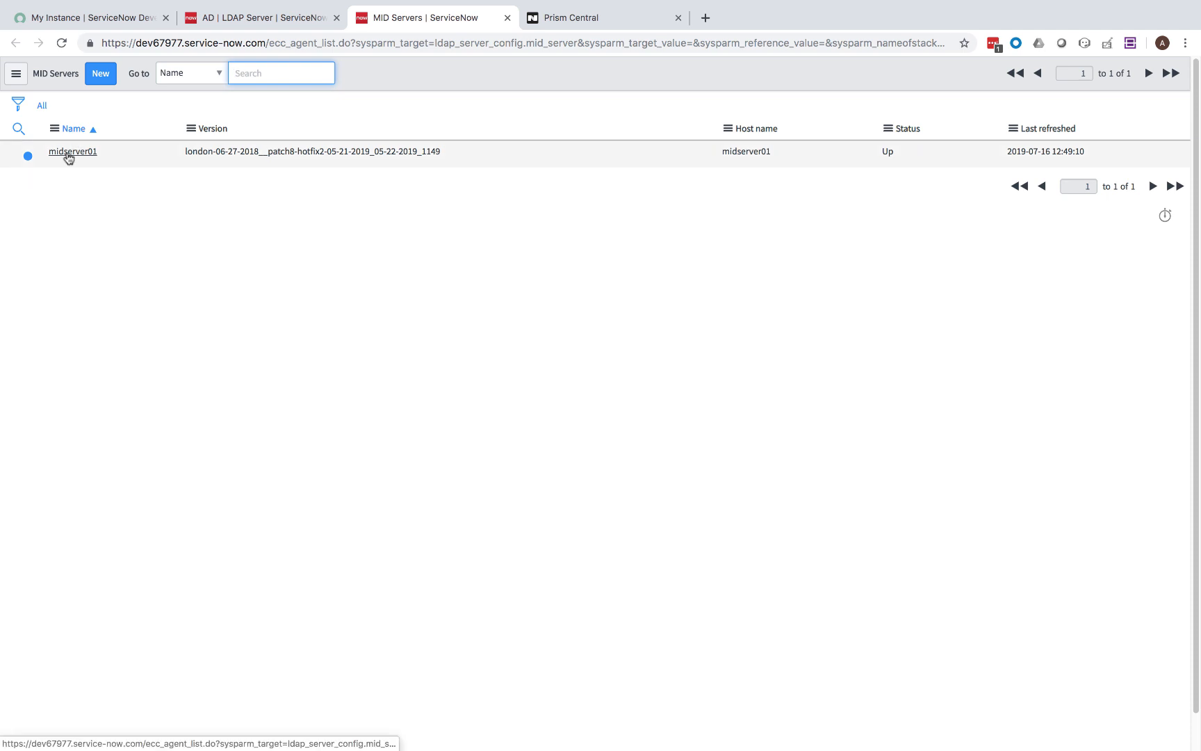
Assign midserver01 to the AD LDAP server, start its listener, and test the connection successfully.
left_click(72, 152)
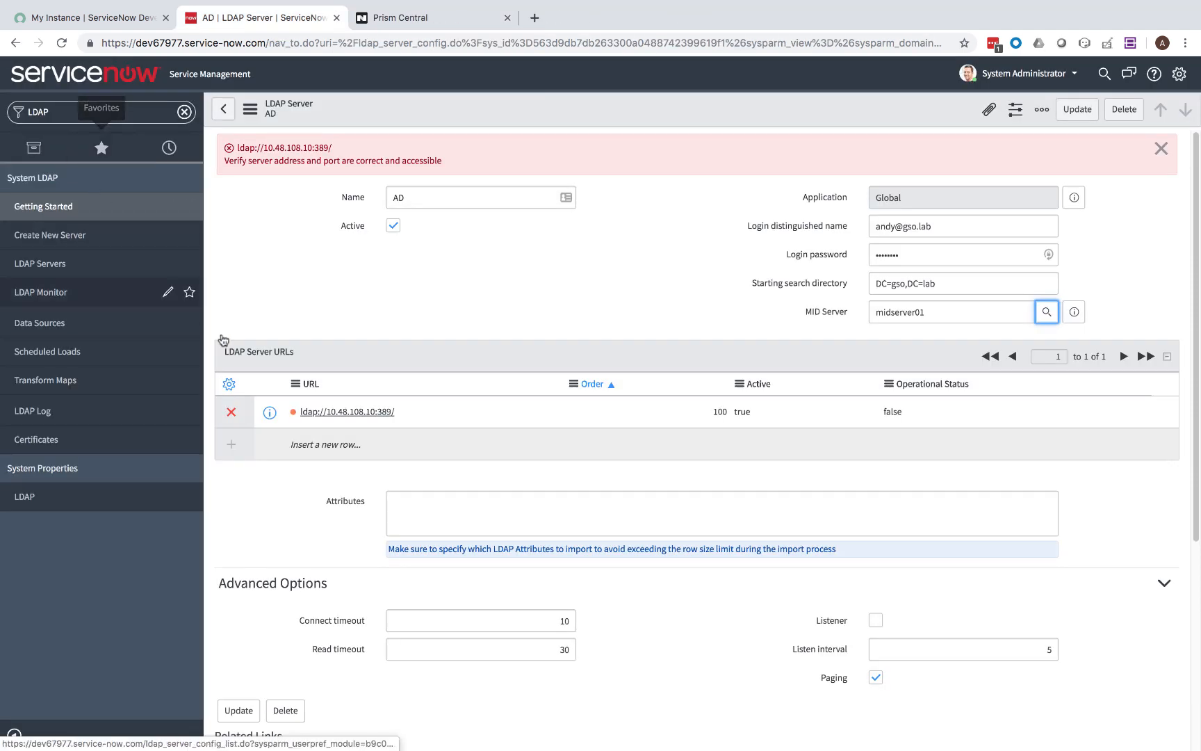
left_click(1079, 114)
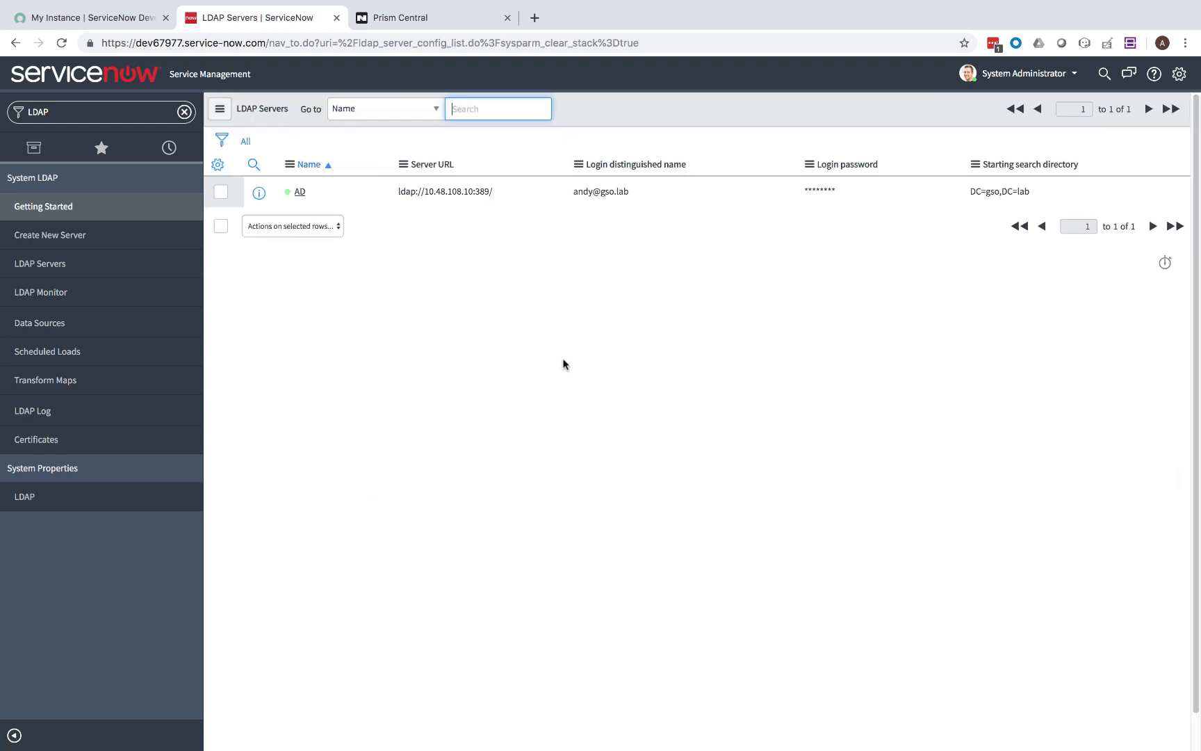
left_click(299, 195)
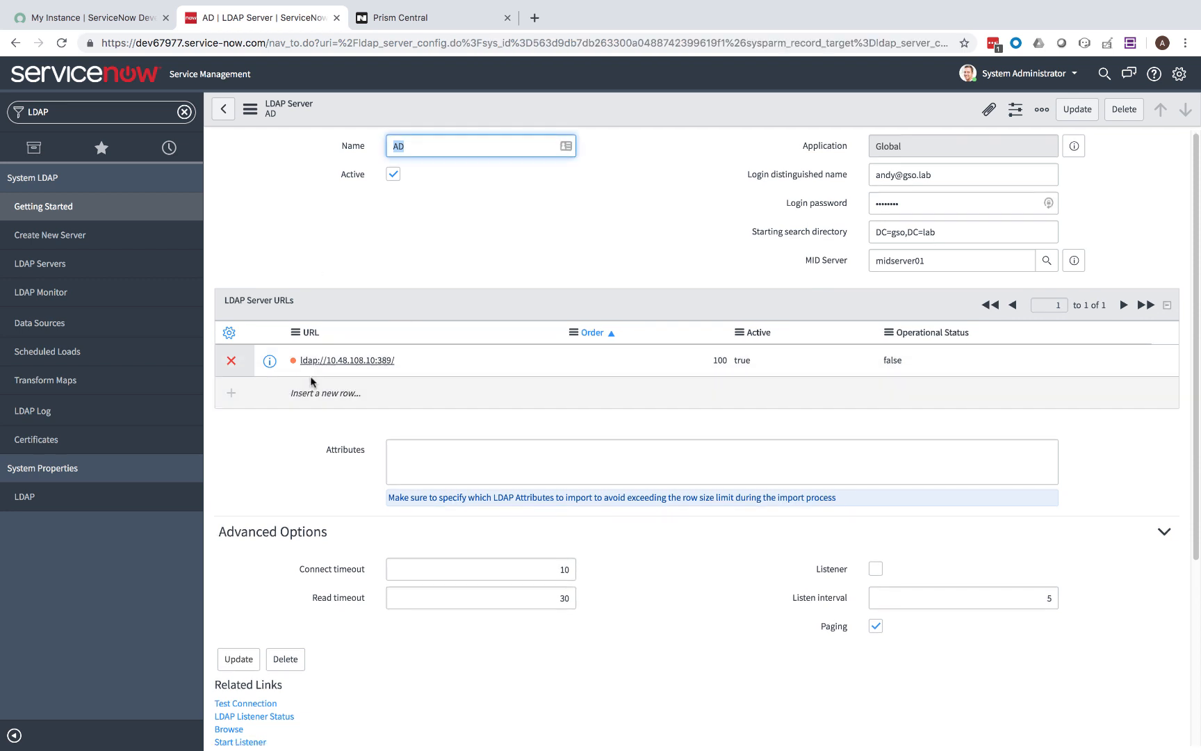
scroll(305, 387, "down", 2)
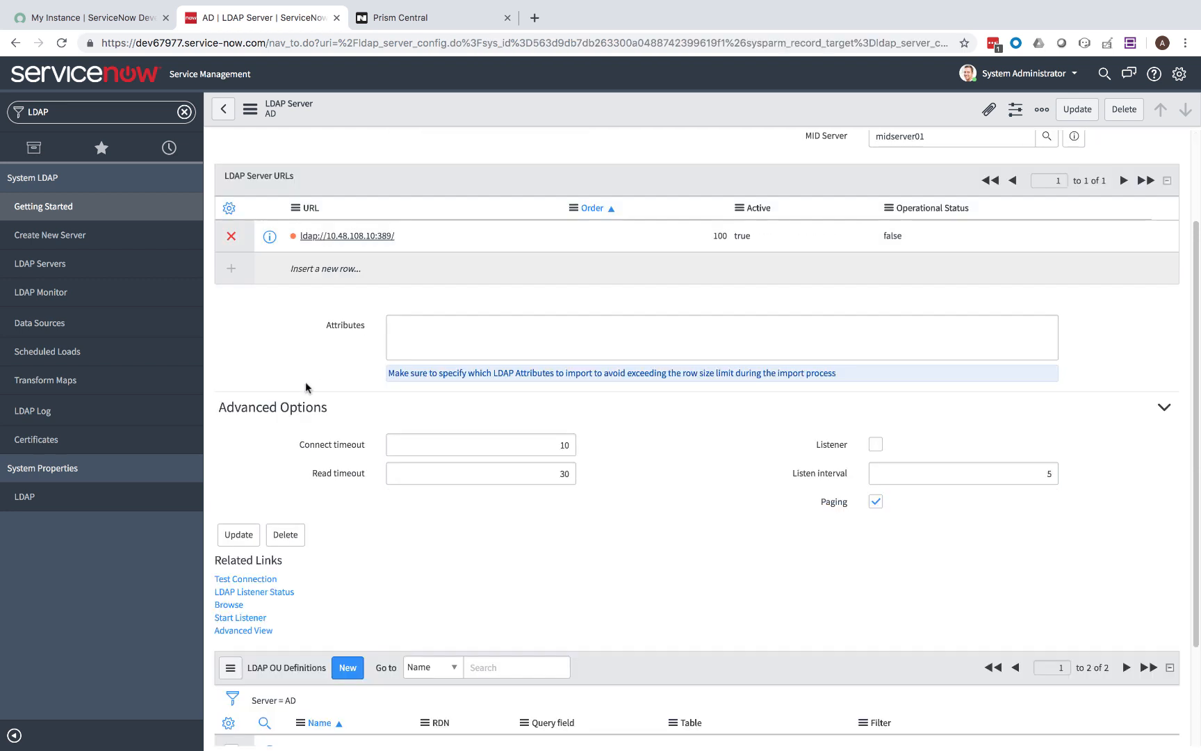
left_click(238, 619)
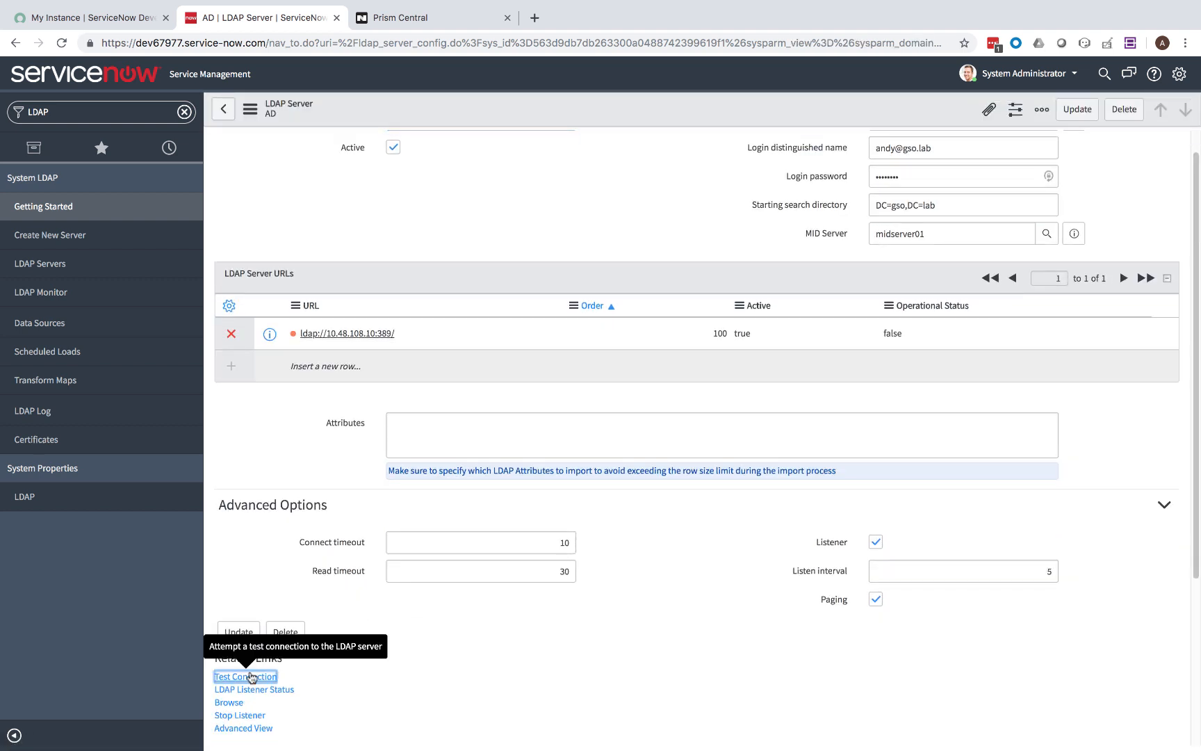
left_click(247, 676)
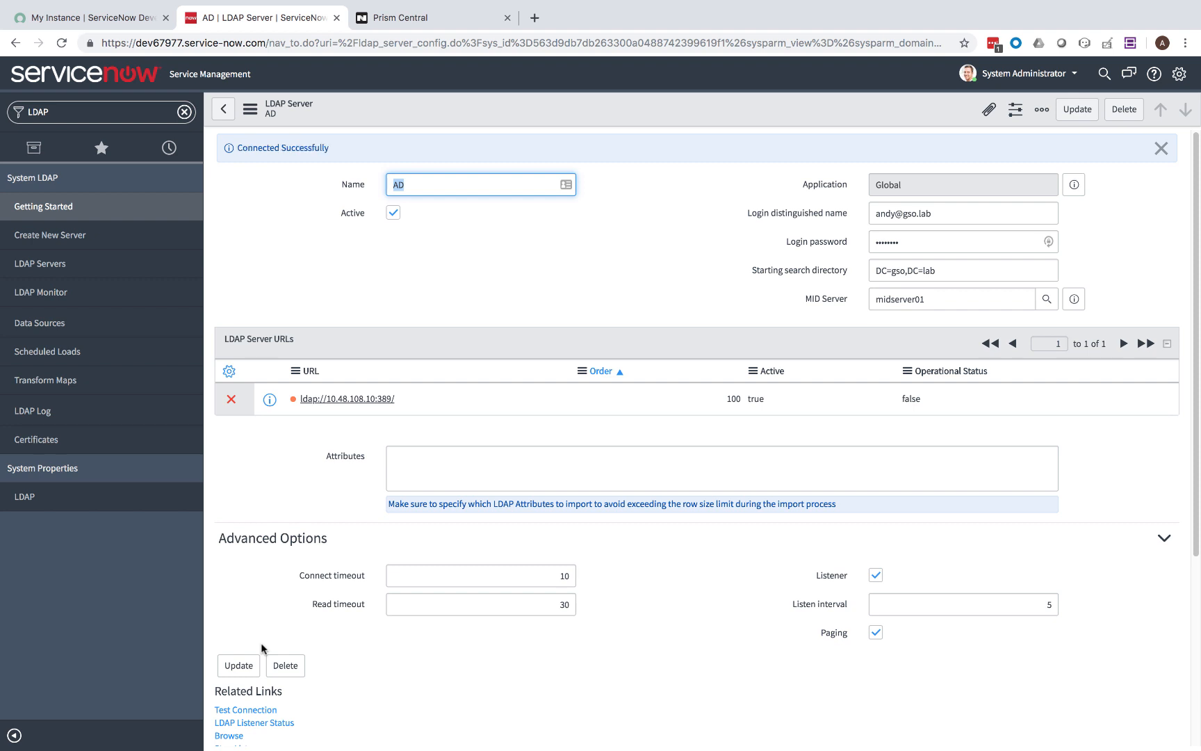
scroll(352, 557, "down", 1)
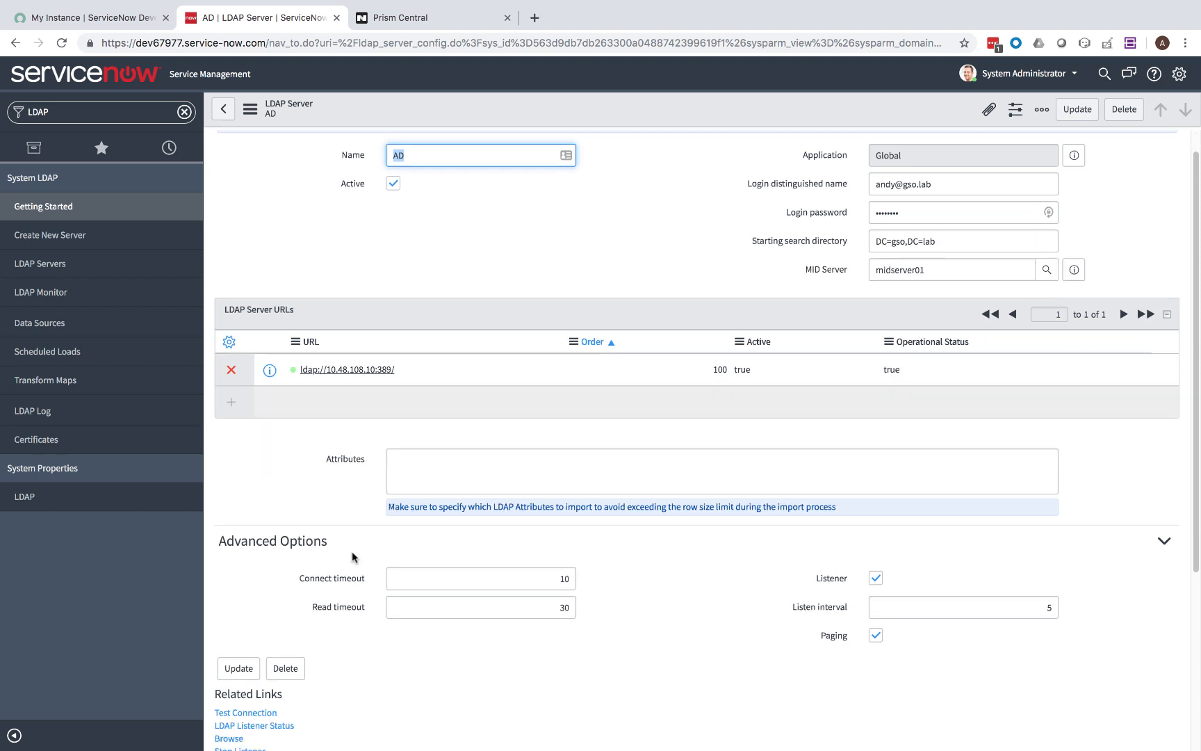
Execute the AD/Groups Import and then the AD/Users Import scheduled loads now.
left_click(43, 355)
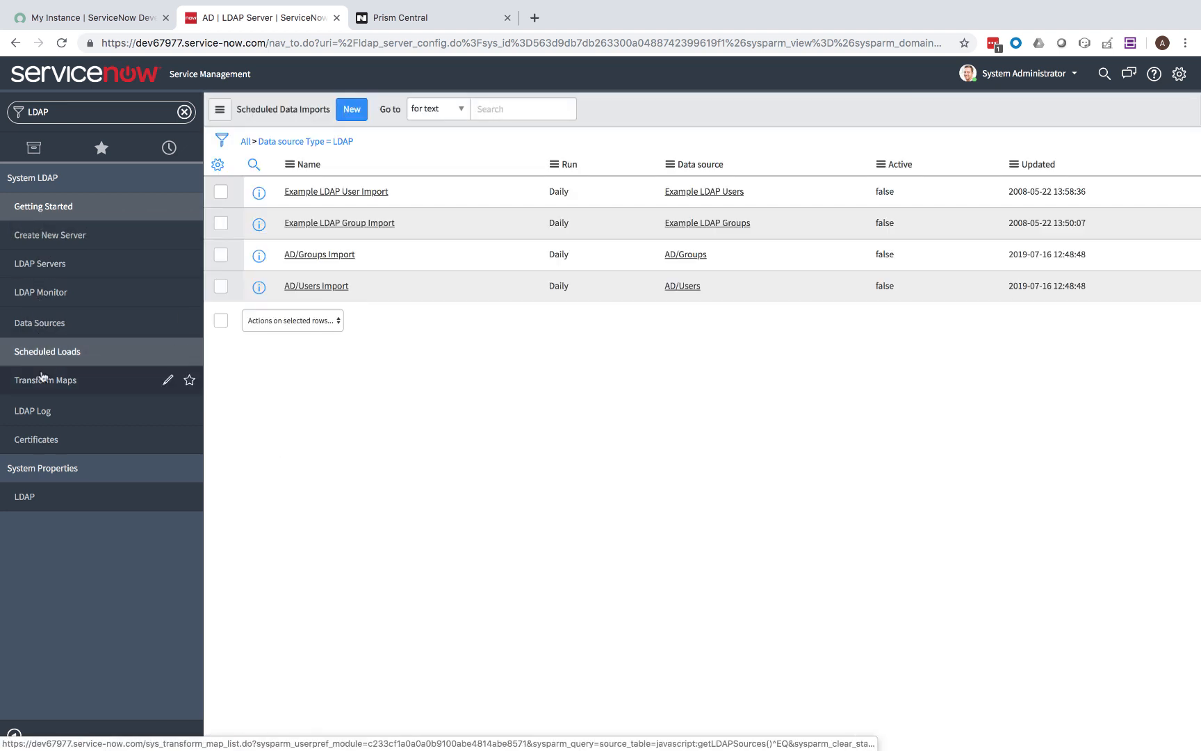
left_click(322, 255)
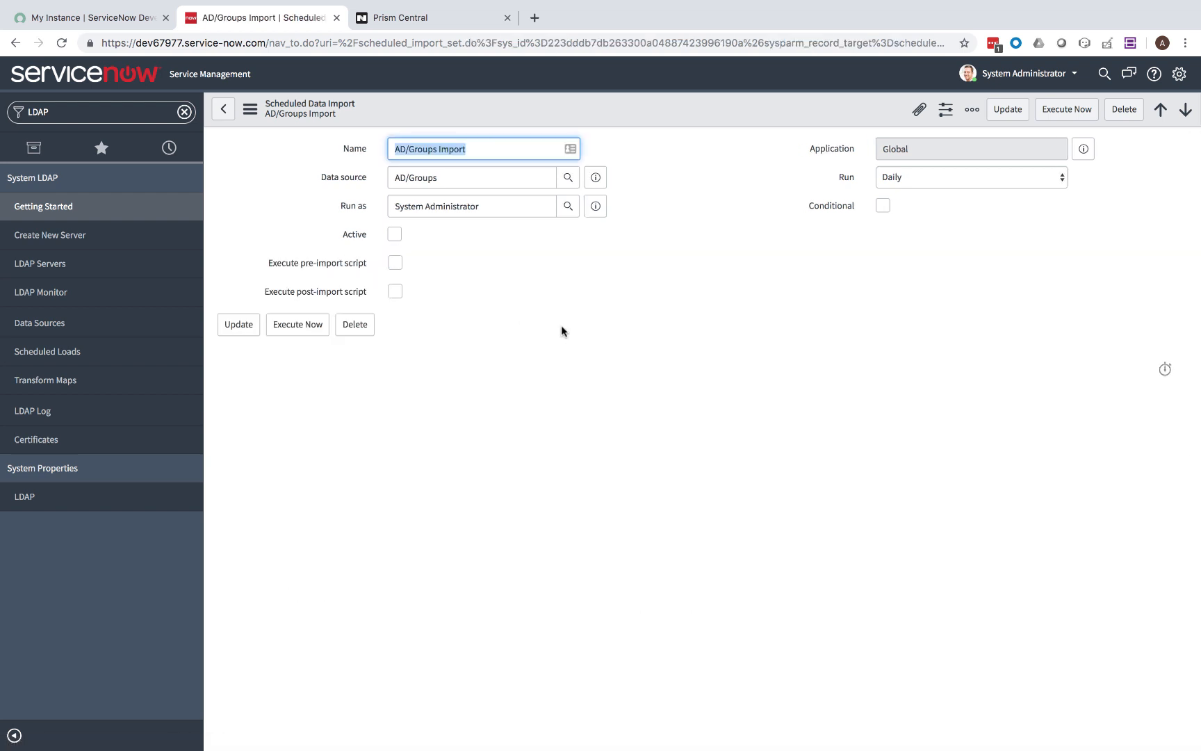
left_click(1062, 111)
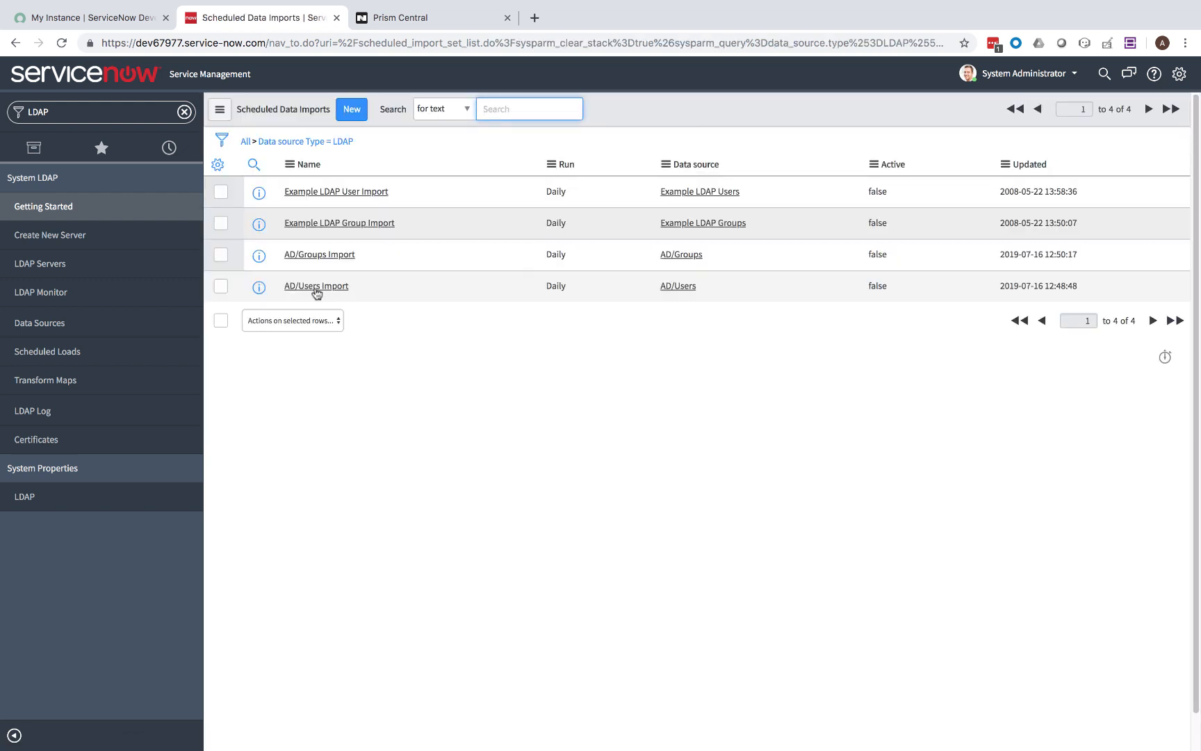
left_click(313, 291)
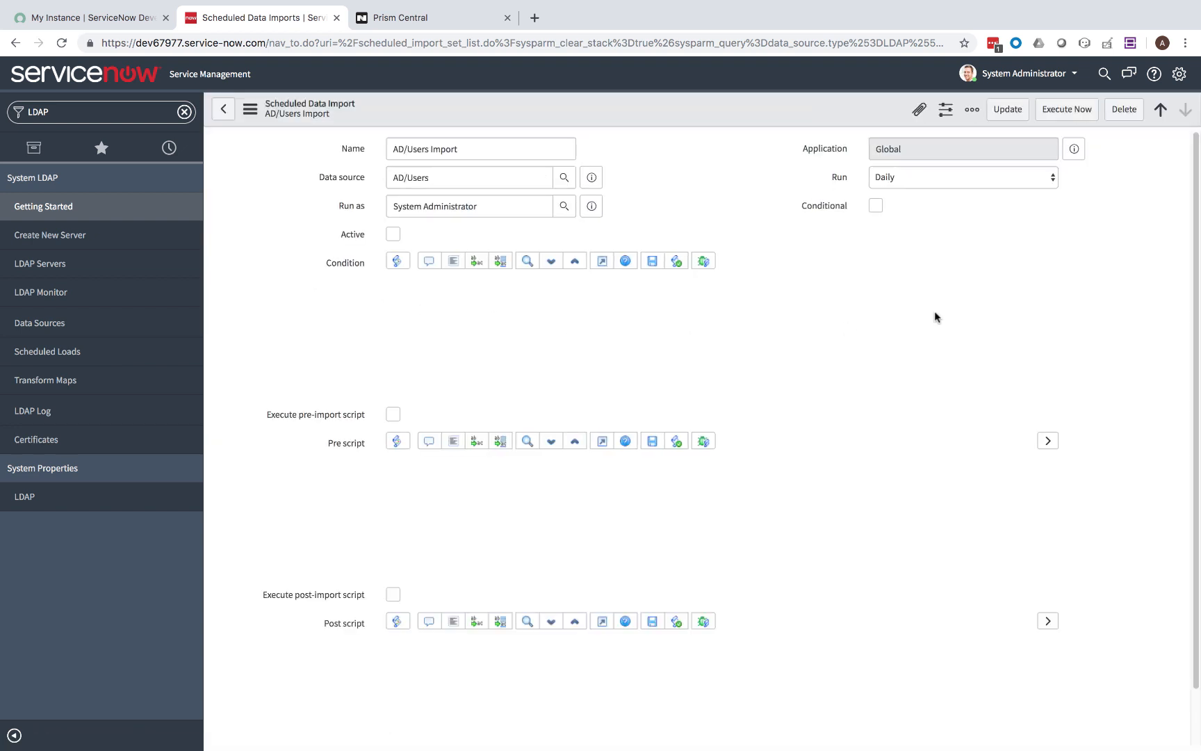
left_click(1071, 113)
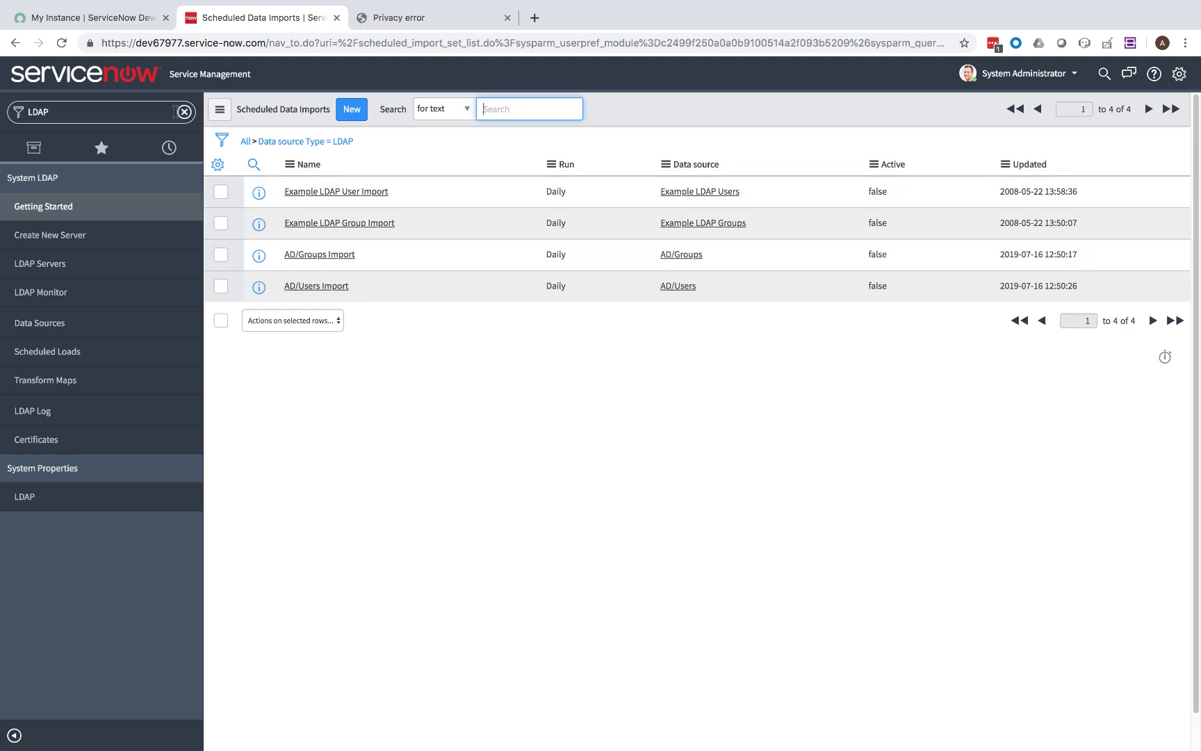
left_click(184, 111)
Enable email sending in Email Properties, redirect outgoing mail to a test email address, and save.
type("email")
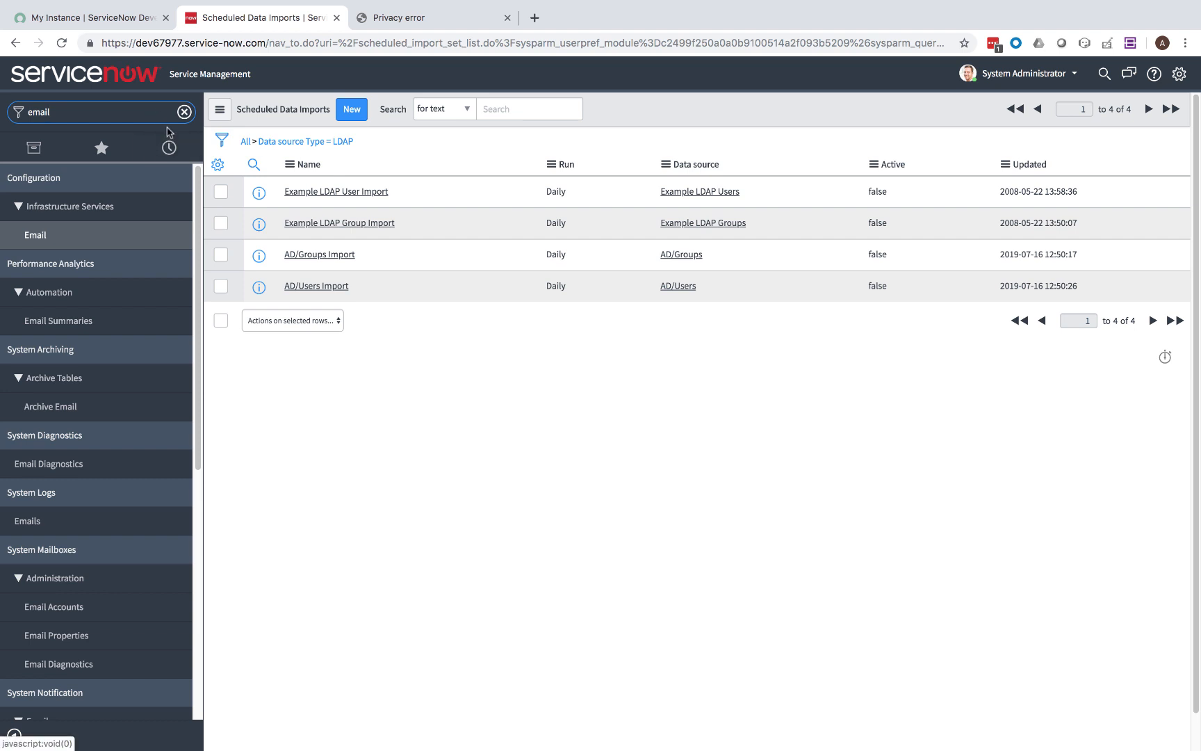
left_click(52, 637)
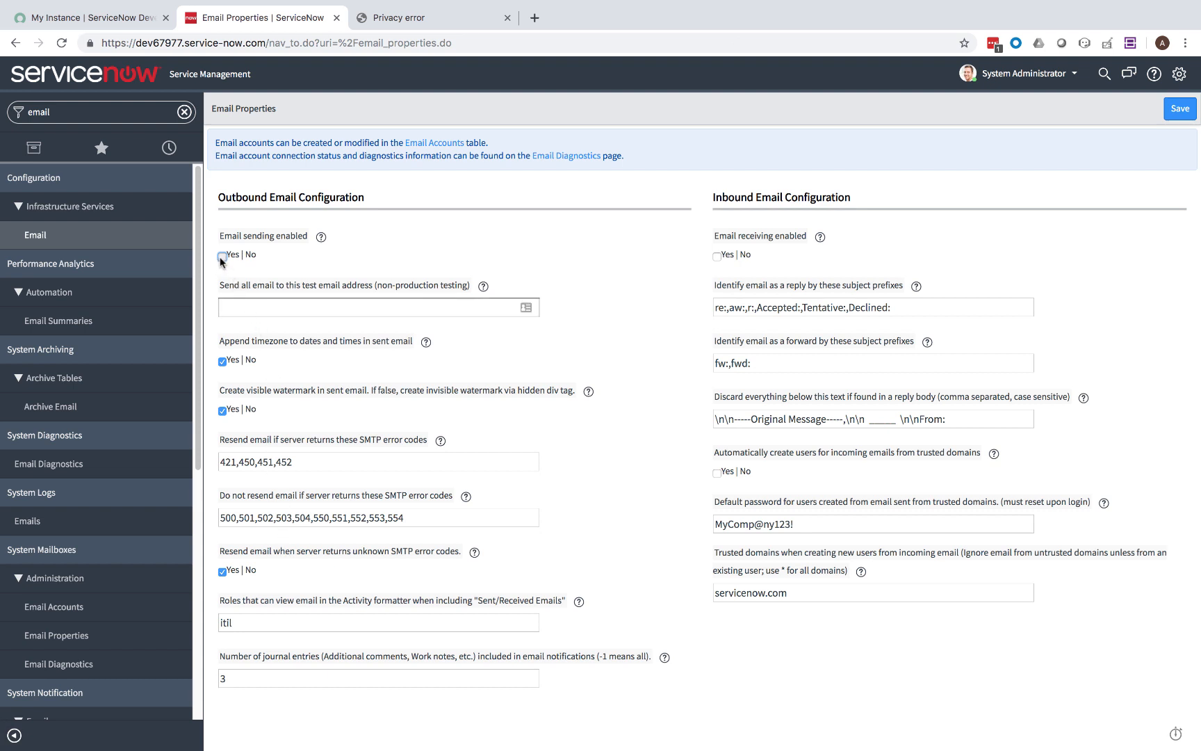
left_click(268, 305)
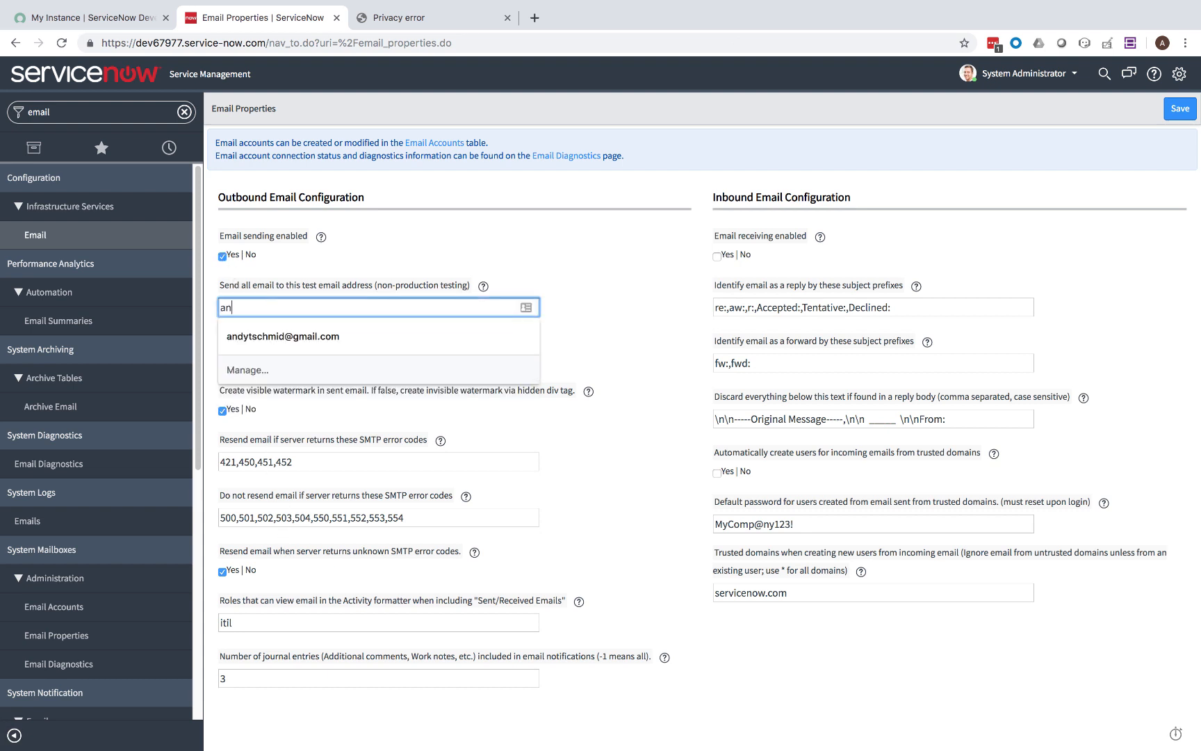
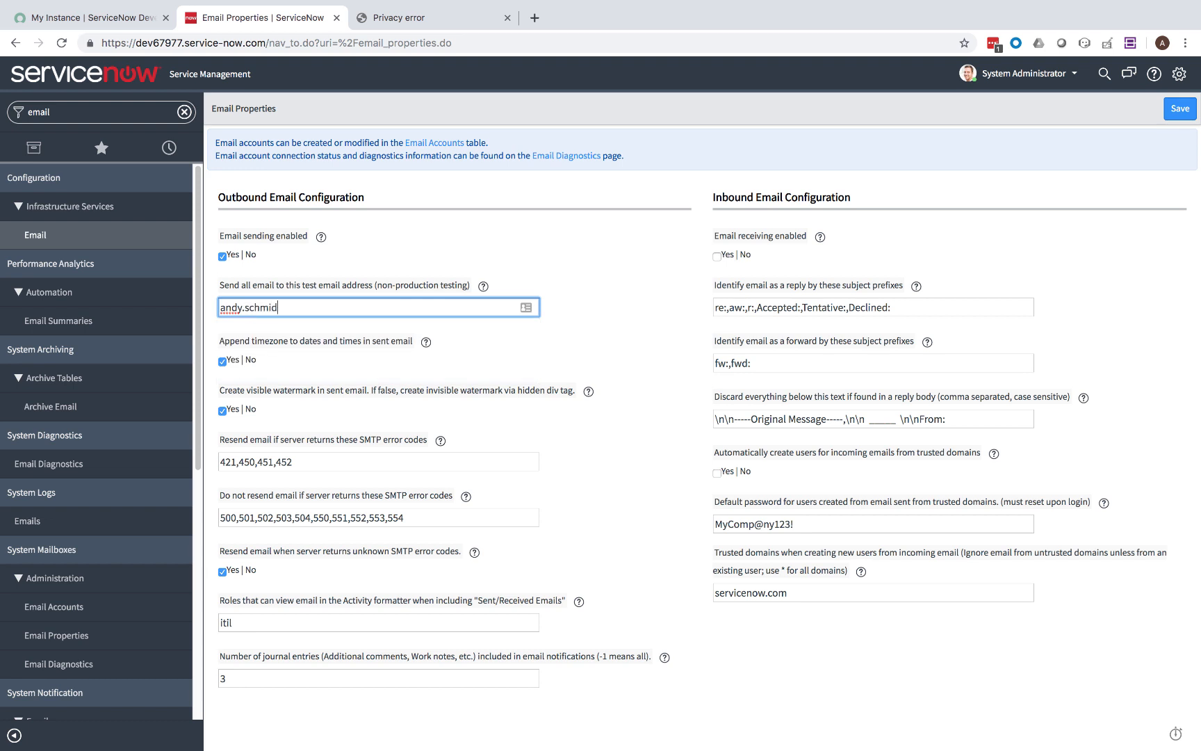
left_click(1180, 109)
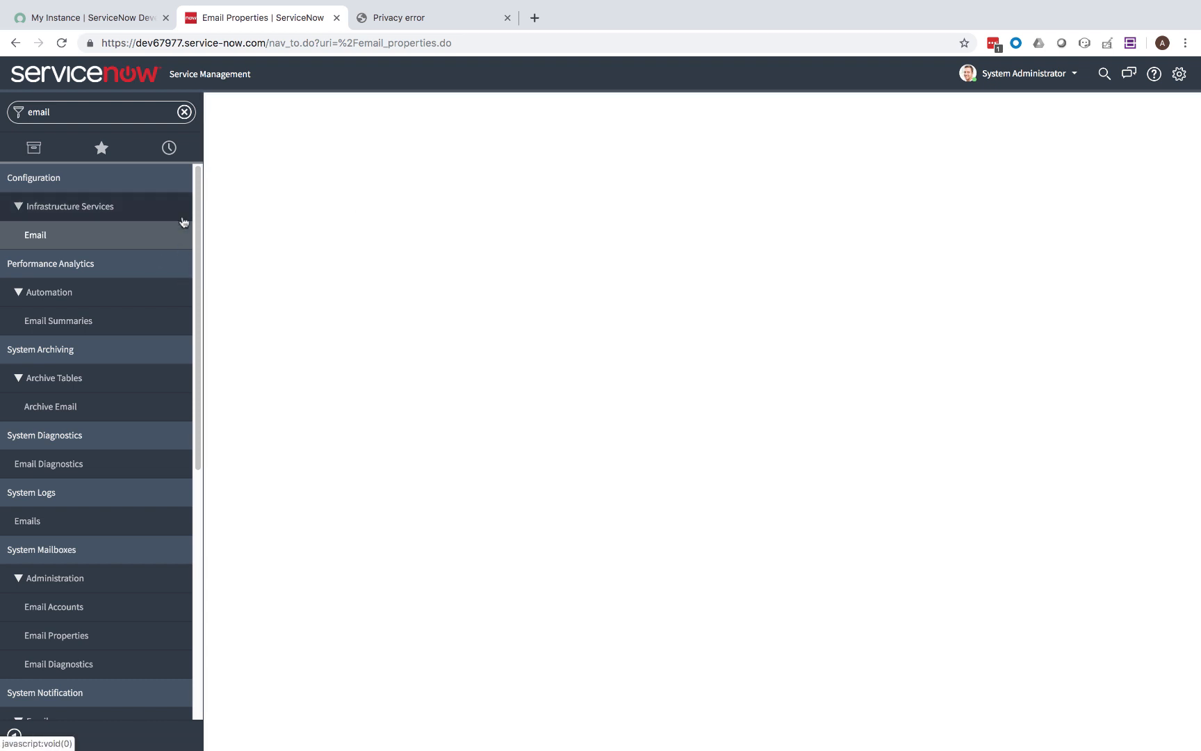
left_click(184, 112)
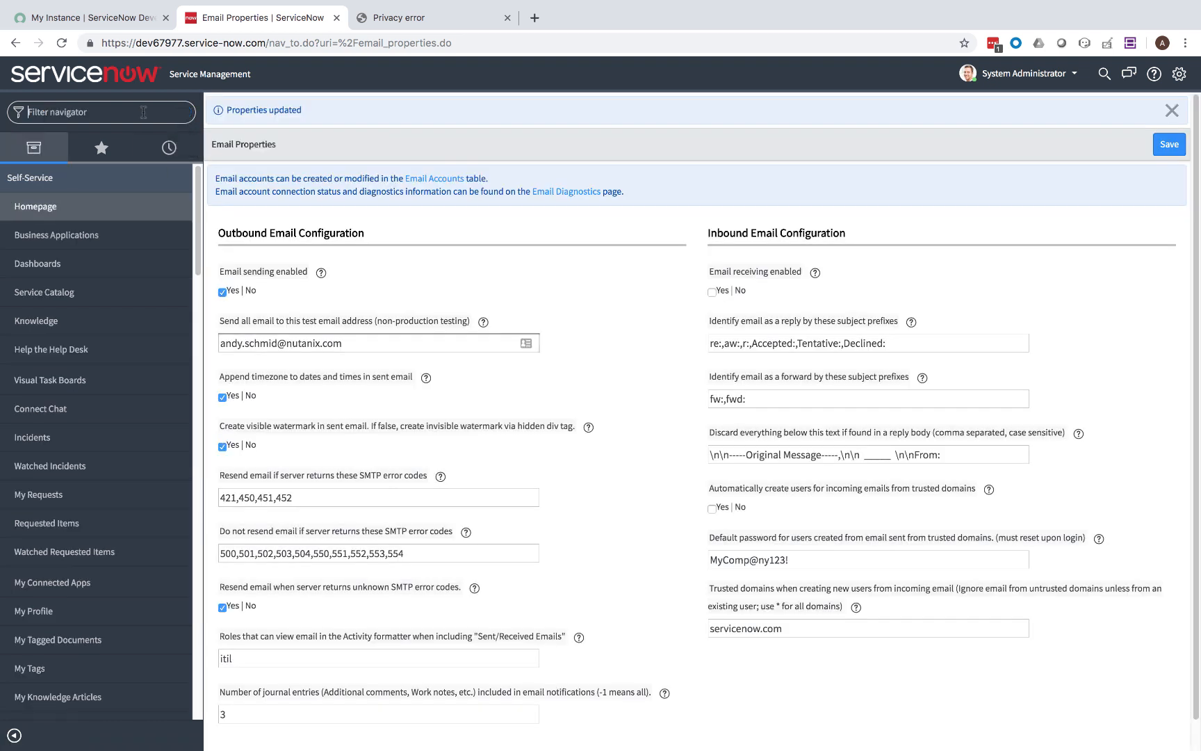
type("update sets")
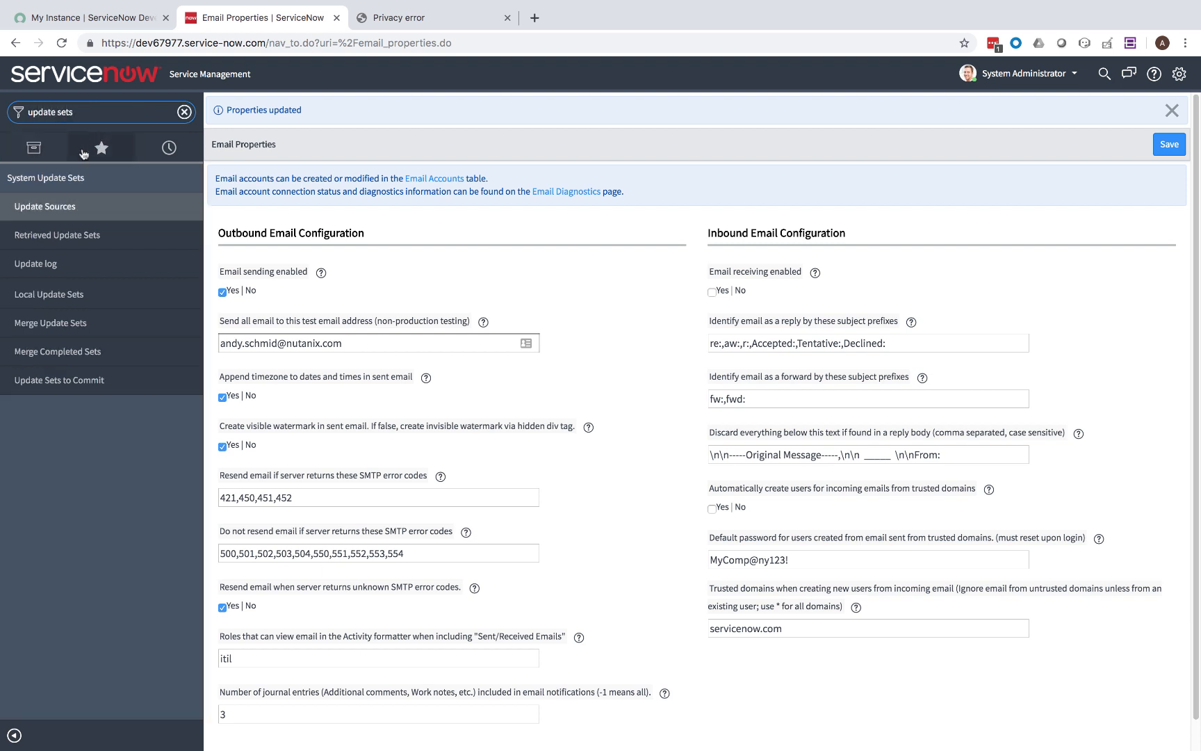
Upload 'ServivceNow Calm Plugin GA v1.0.xml' via Import Update Set from XML in Retrieved Update Sets.
left_click(54, 237)
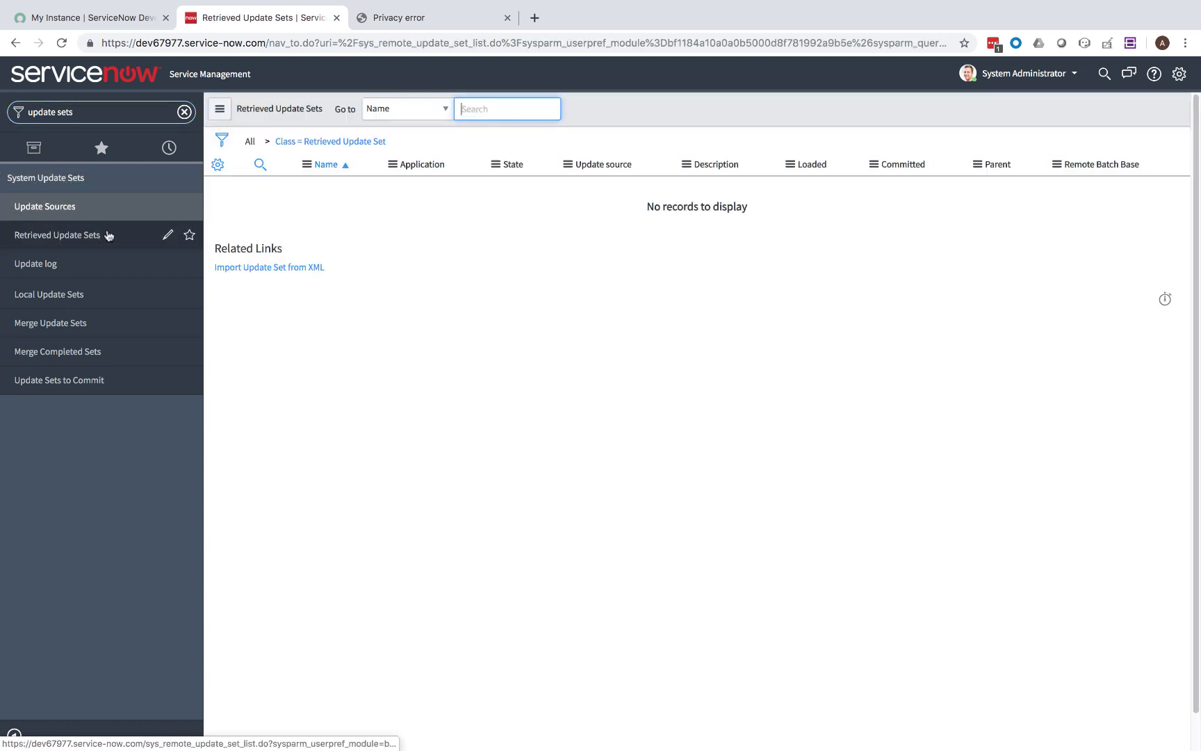
left_click(299, 268)
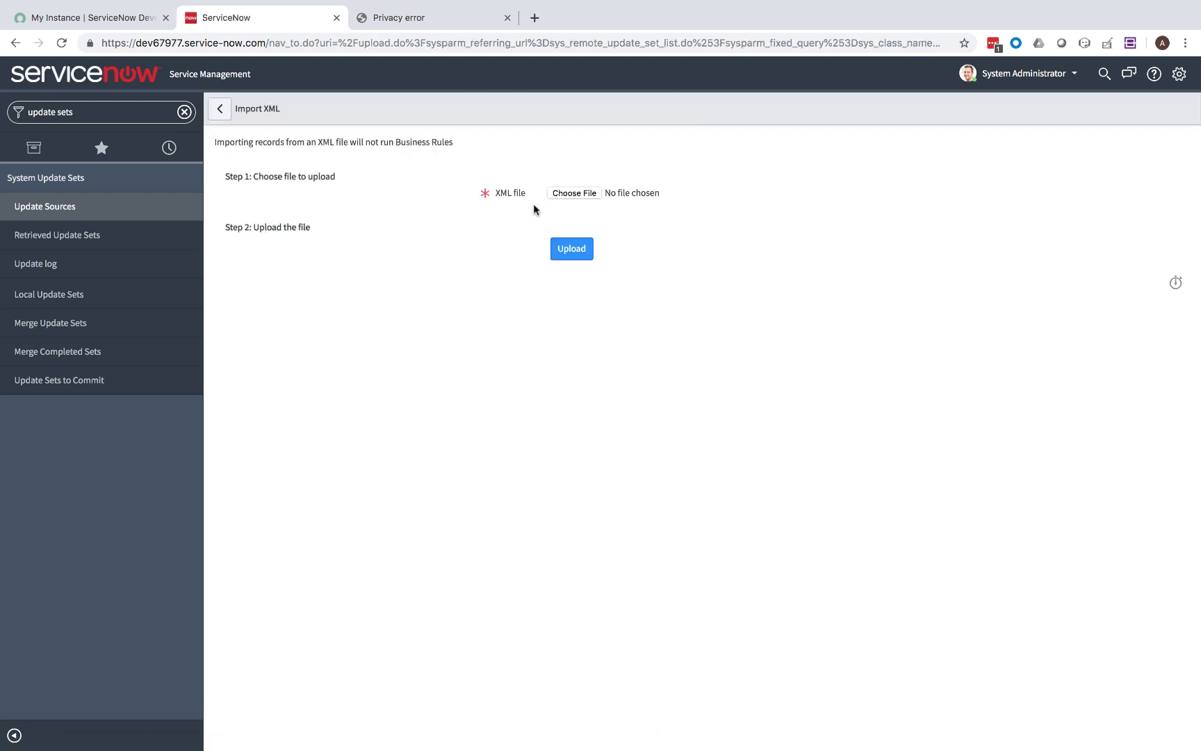
left_click(562, 194)
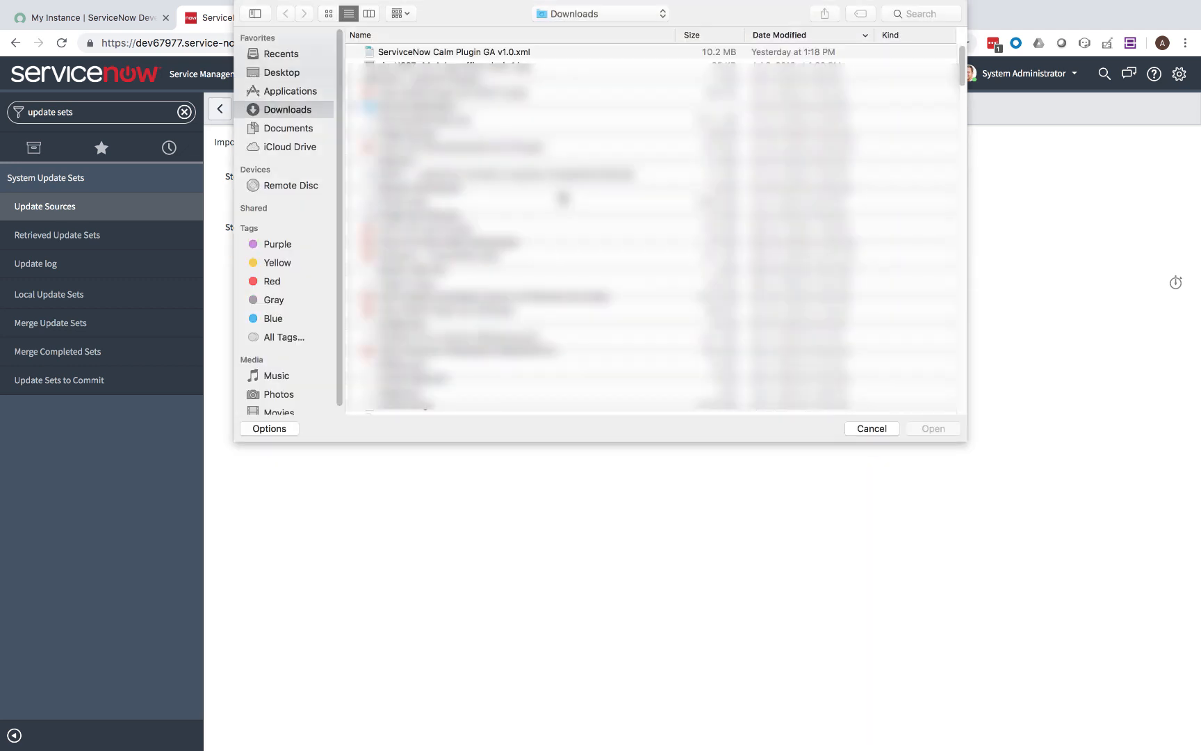
left_click(480, 52)
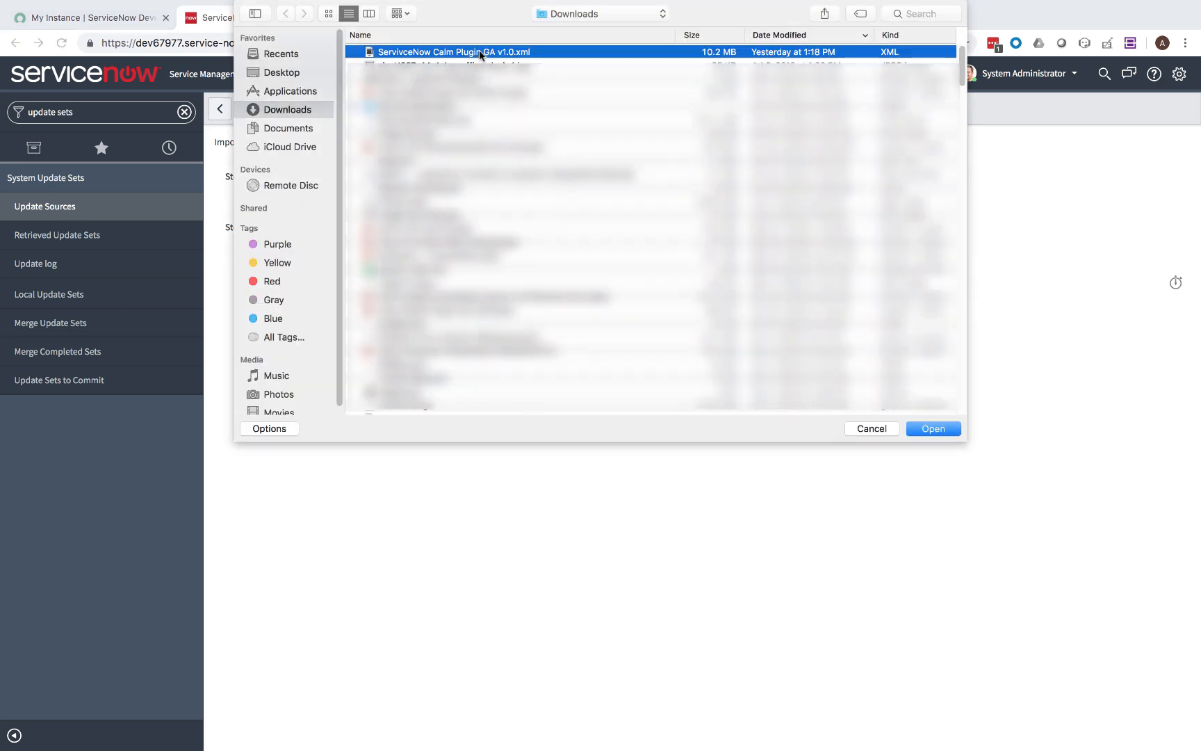
key("Return")
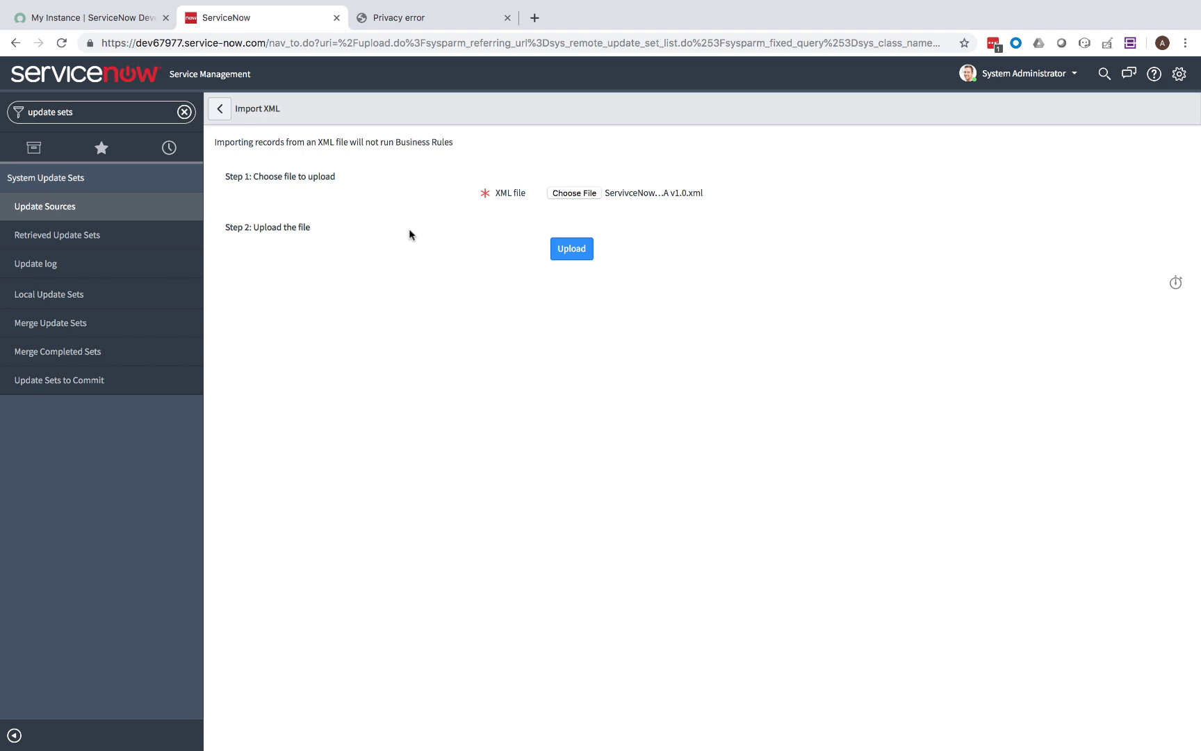
left_click(576, 253)
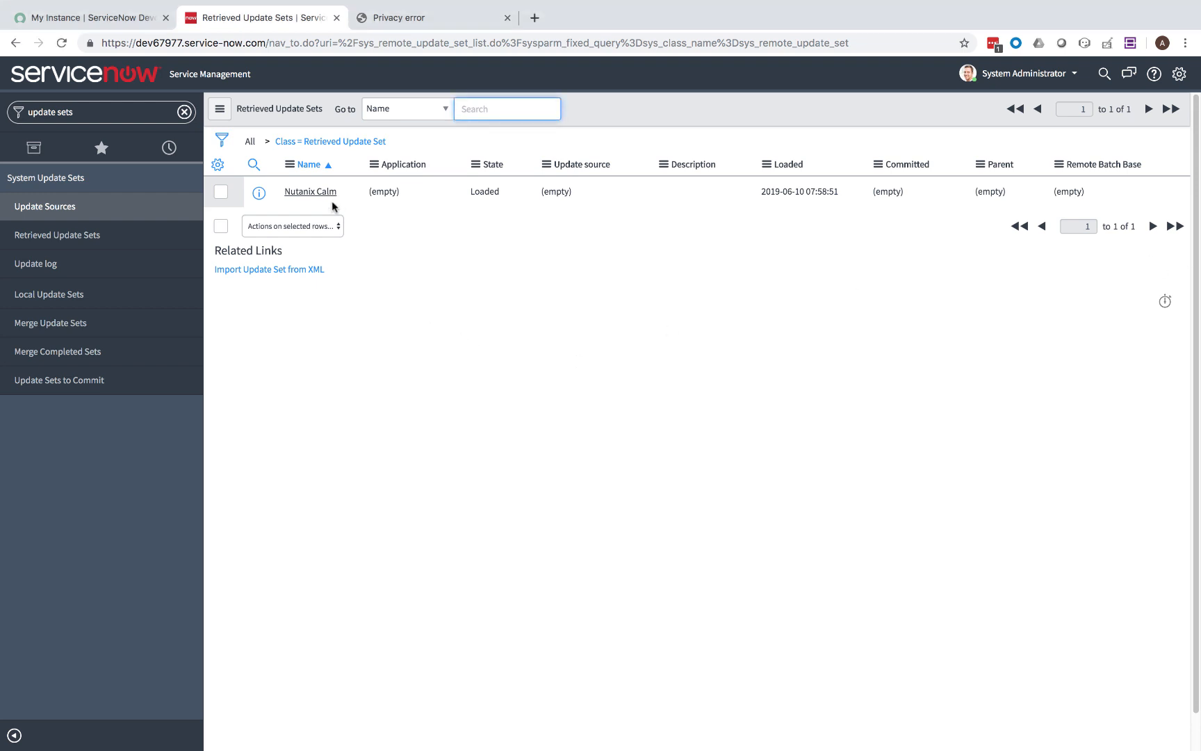
Preview the Nutanix Calm update set and accept the remote update on its one error row.
left_click(313, 194)
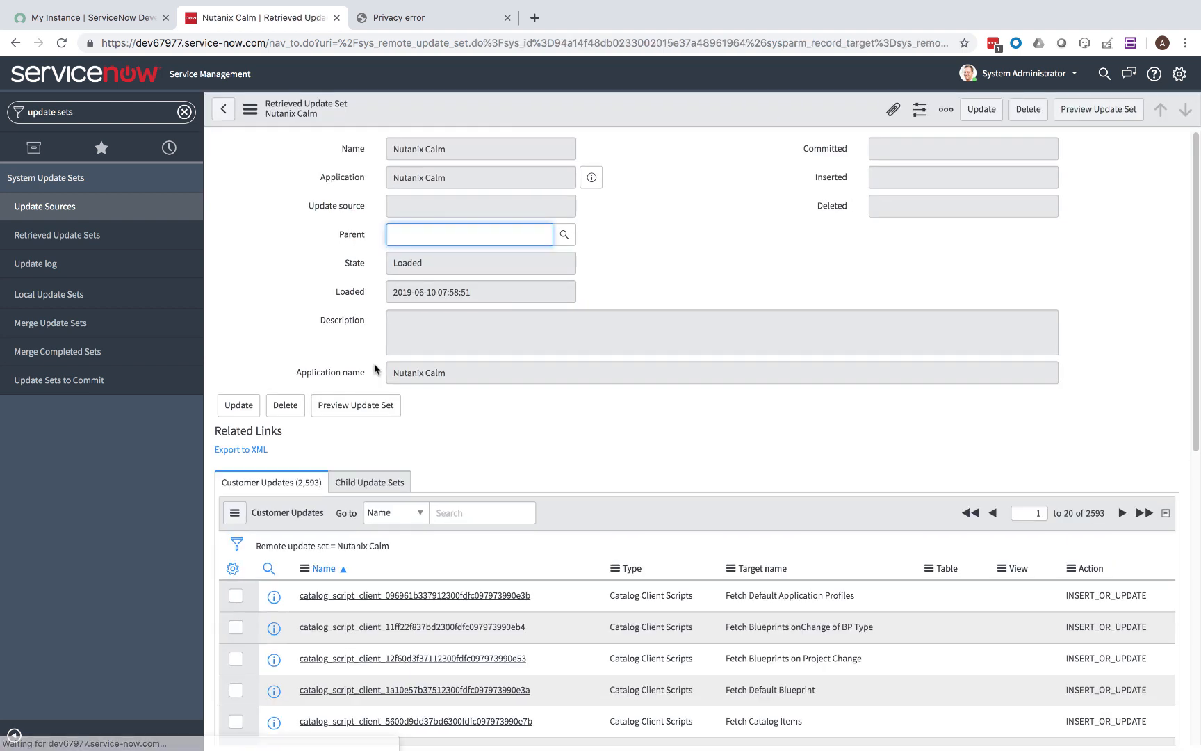
left_click(341, 407)
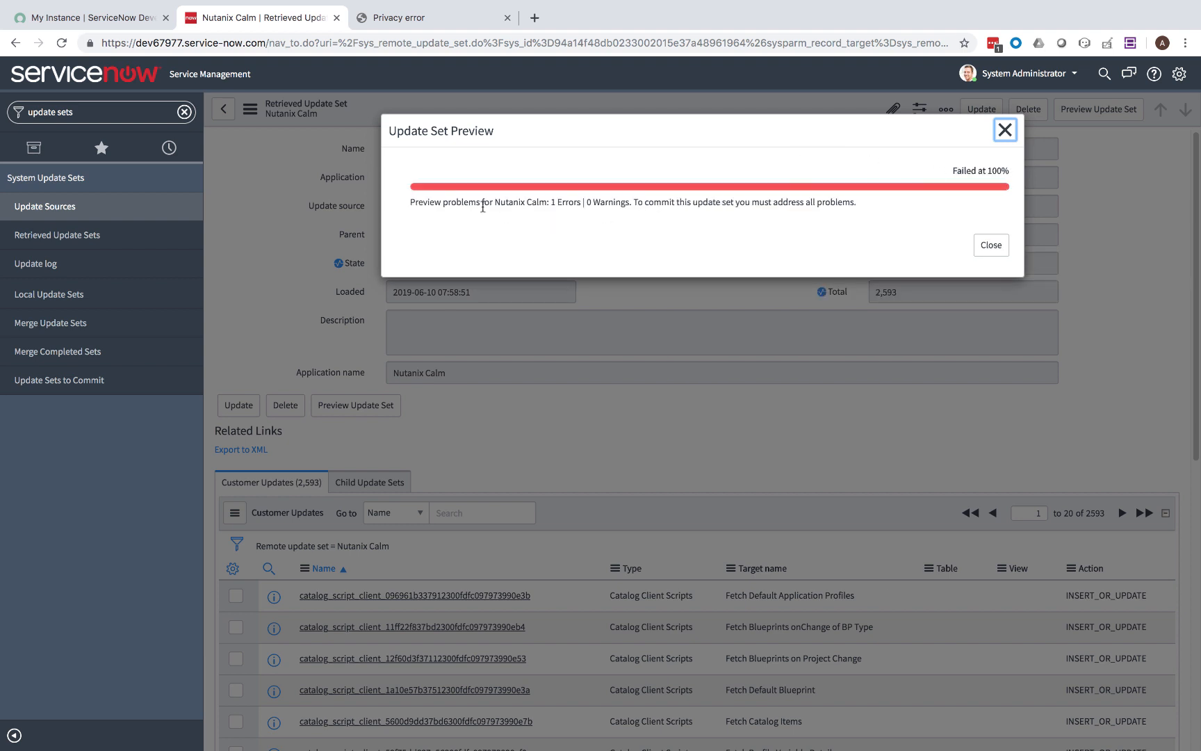
left_click(991, 245)
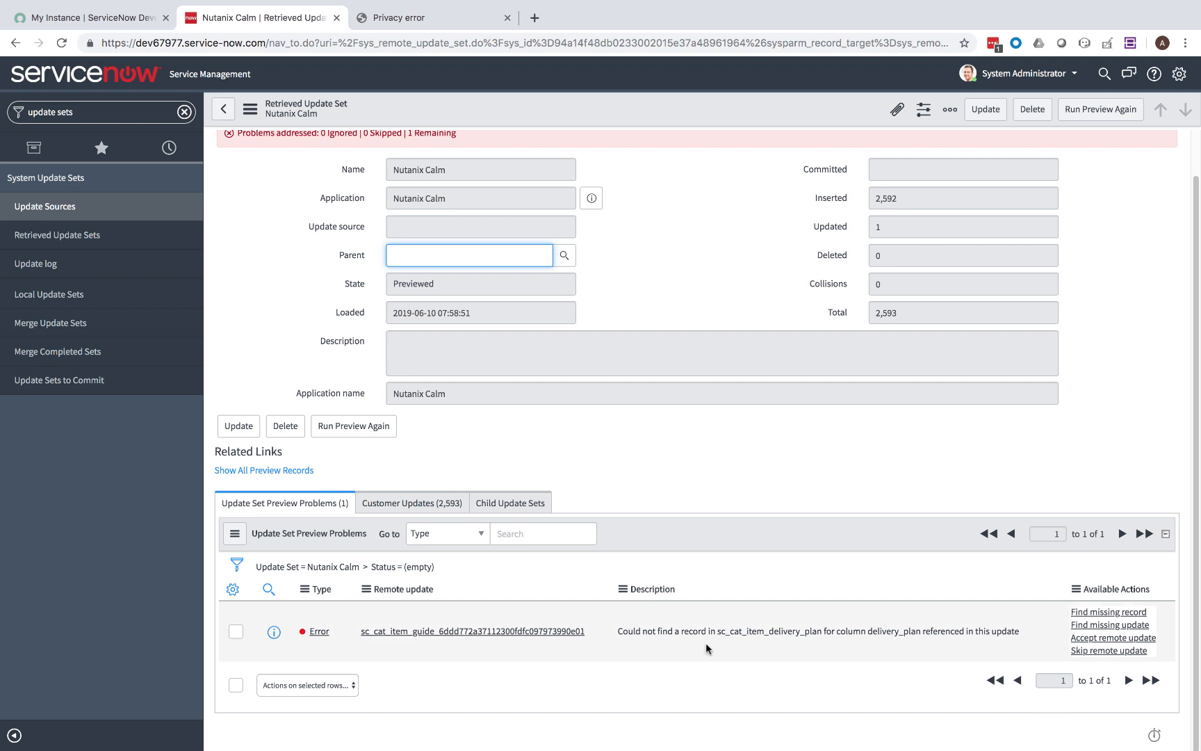
left_click(1082, 638)
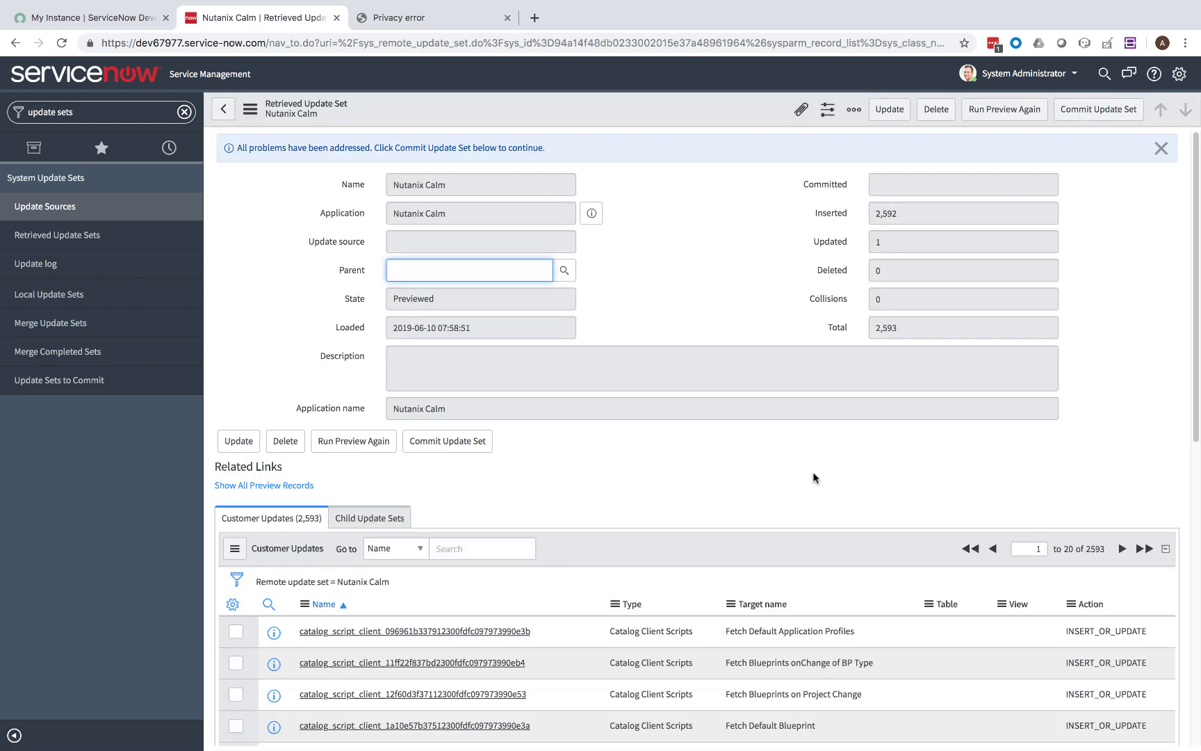
Commit the Nutanix Calm update set, inserting 2,592 and updating 1 of 2,593 records.
left_click(458, 444)
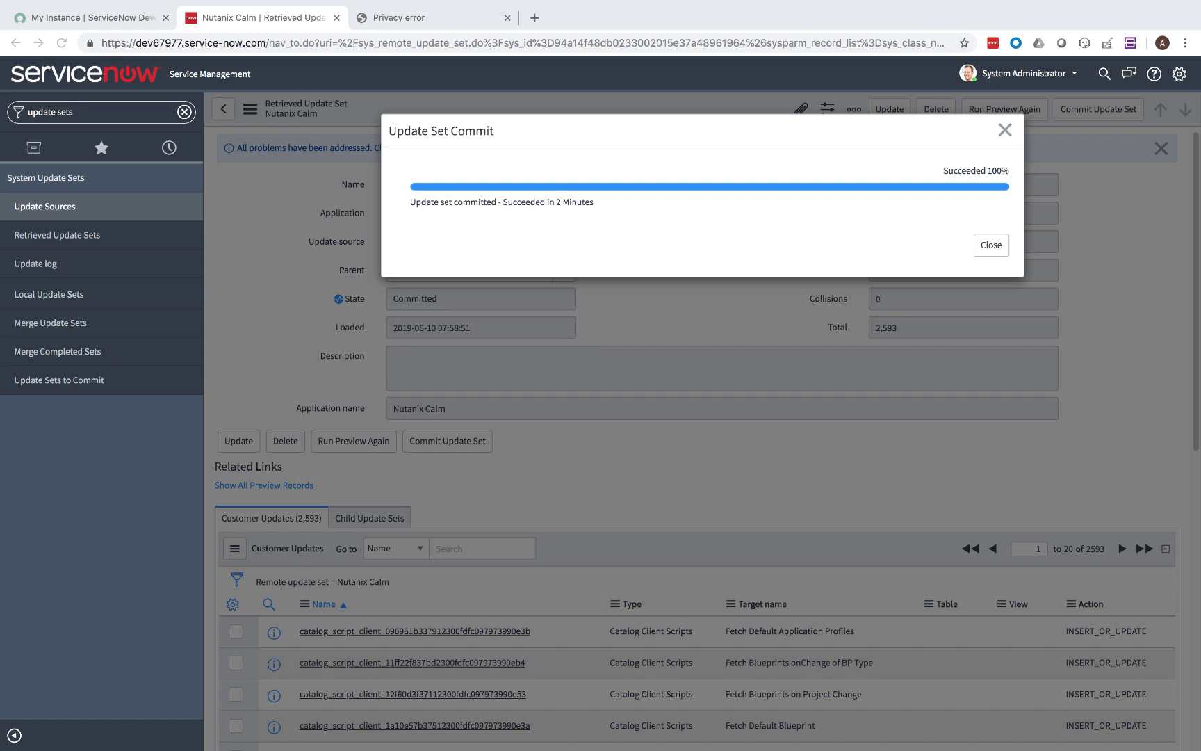
left_click(991, 245)
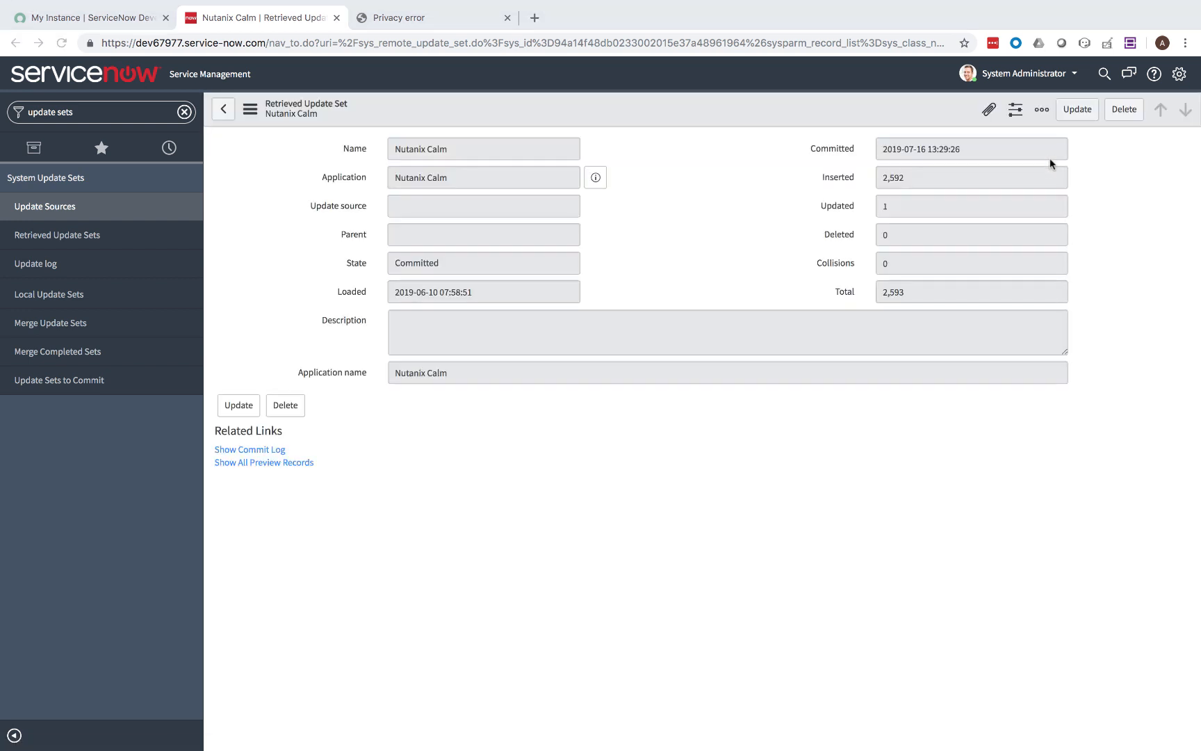
left_click(131, 112)
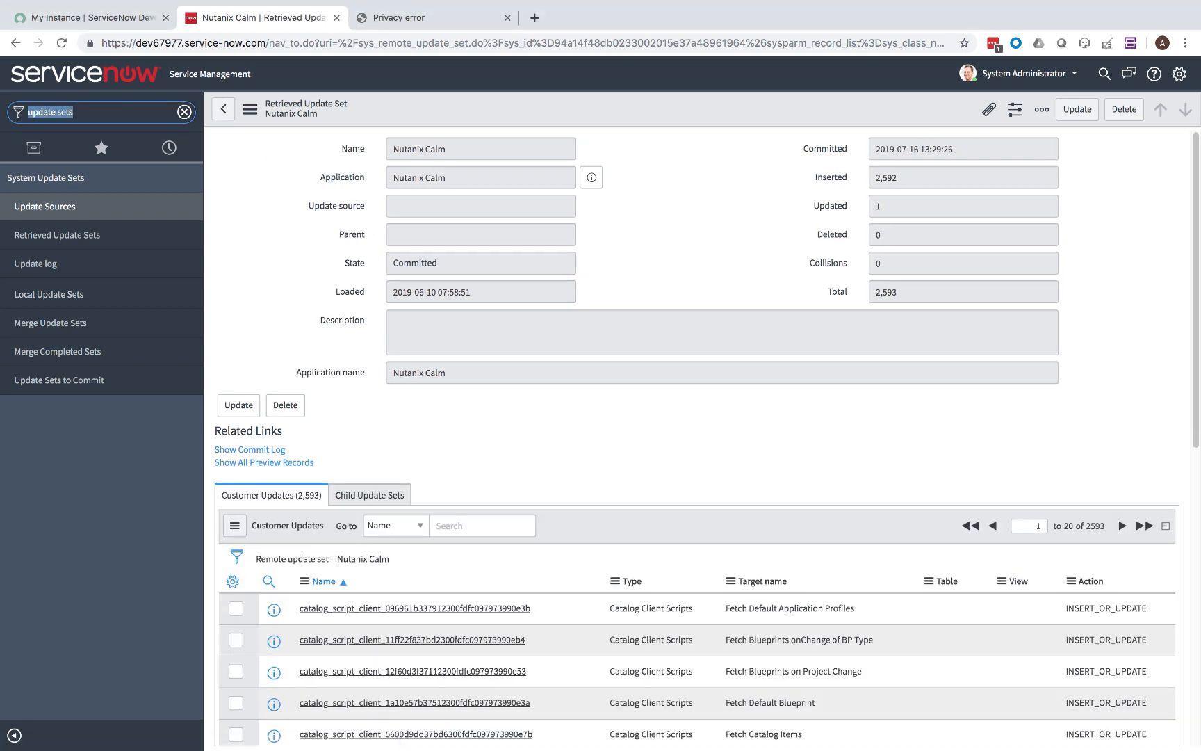
Tick Can delete in the item_option_new Variable table's Application Access and update the table.
type("tables")
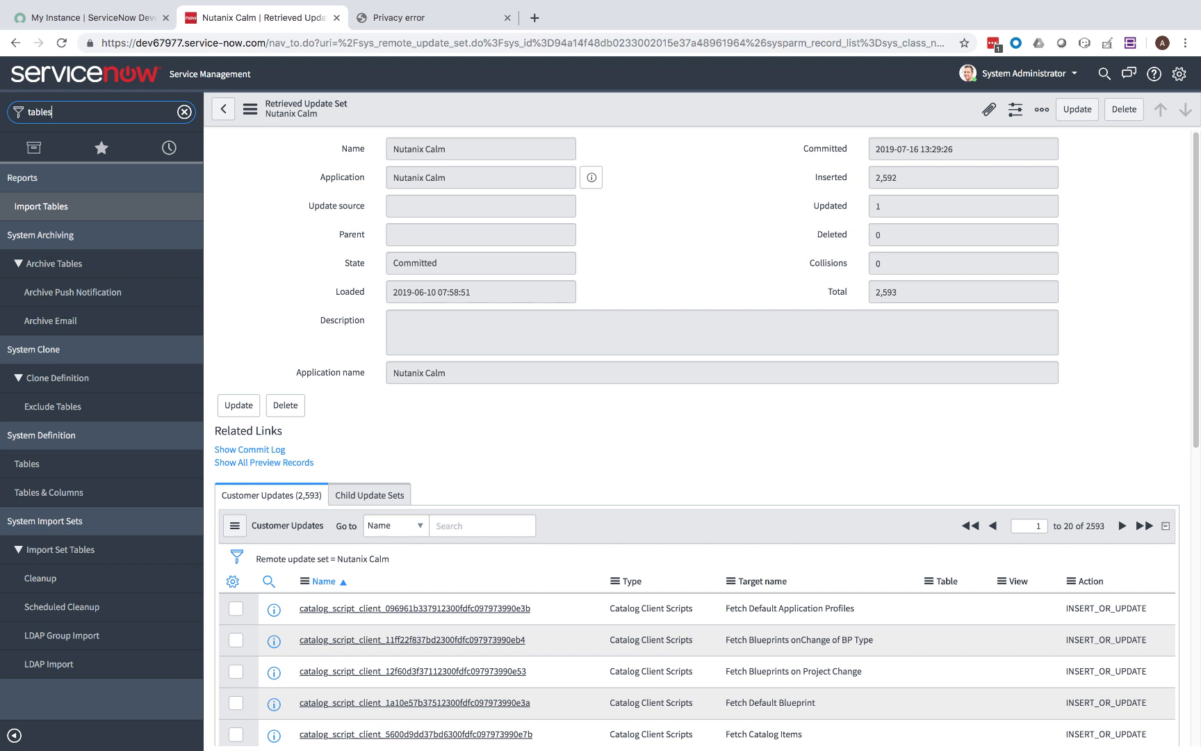
left_click(53, 455)
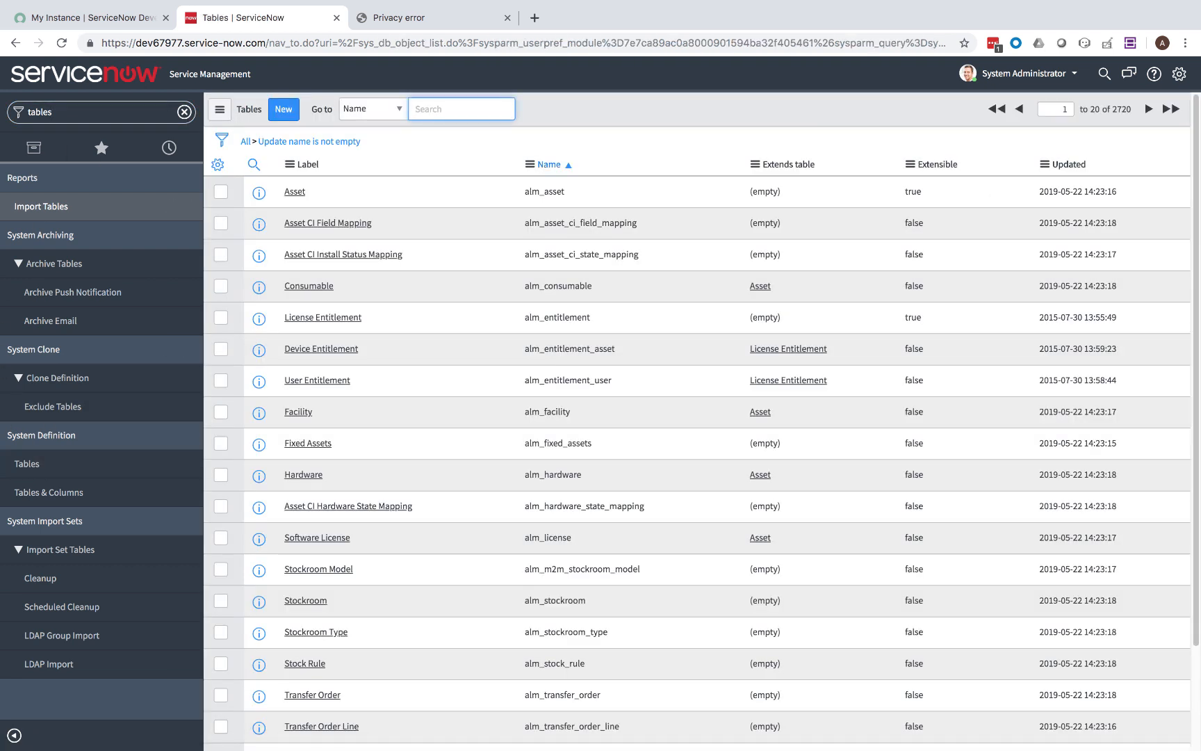
key("super+Tab")
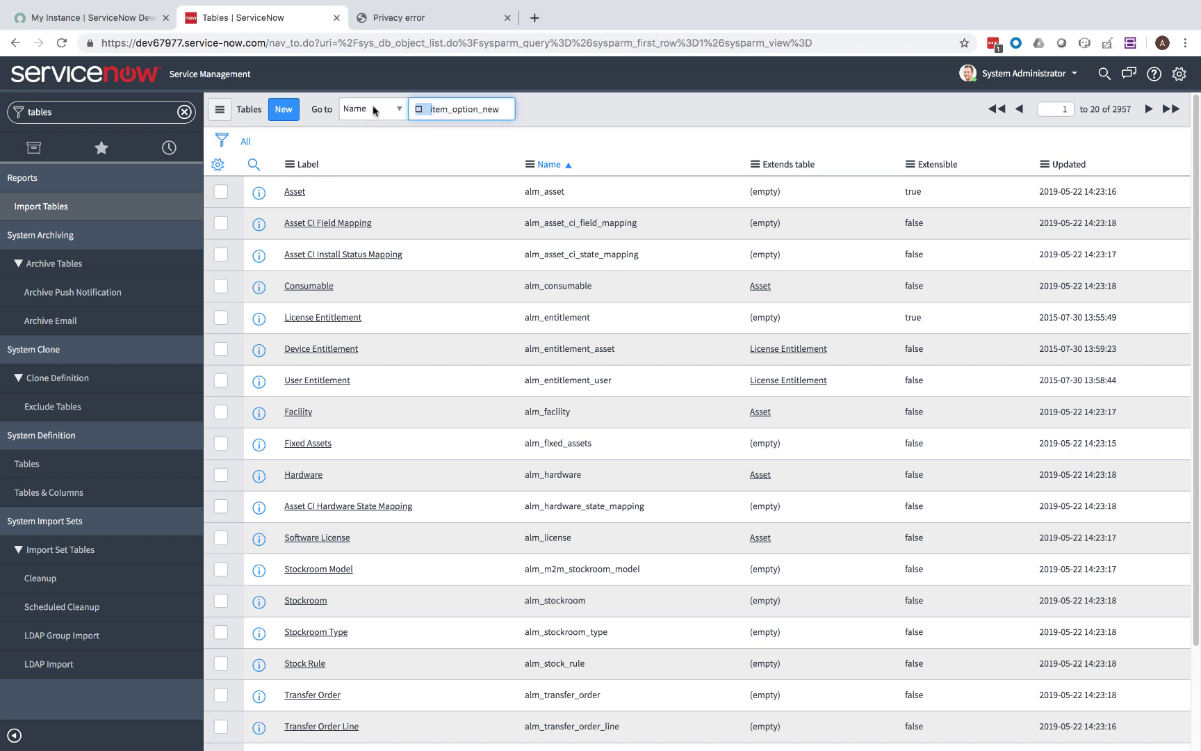
key("BackSpace")
key("Return")
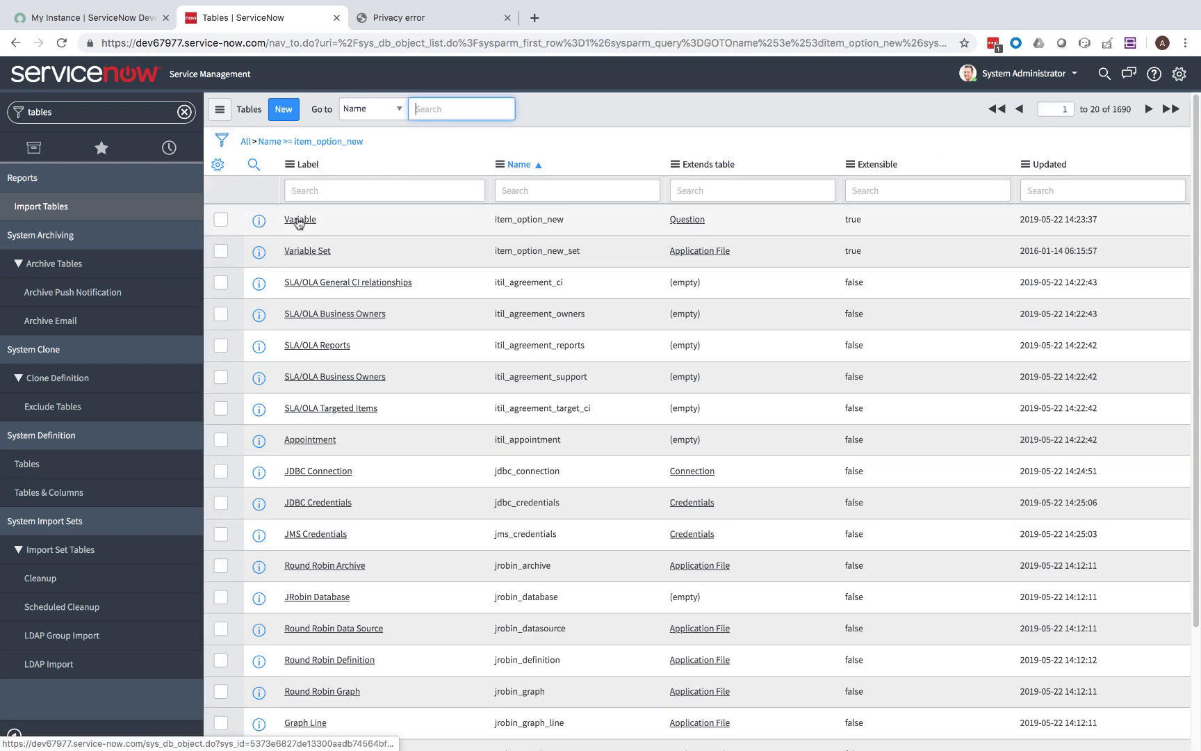
left_click(298, 219)
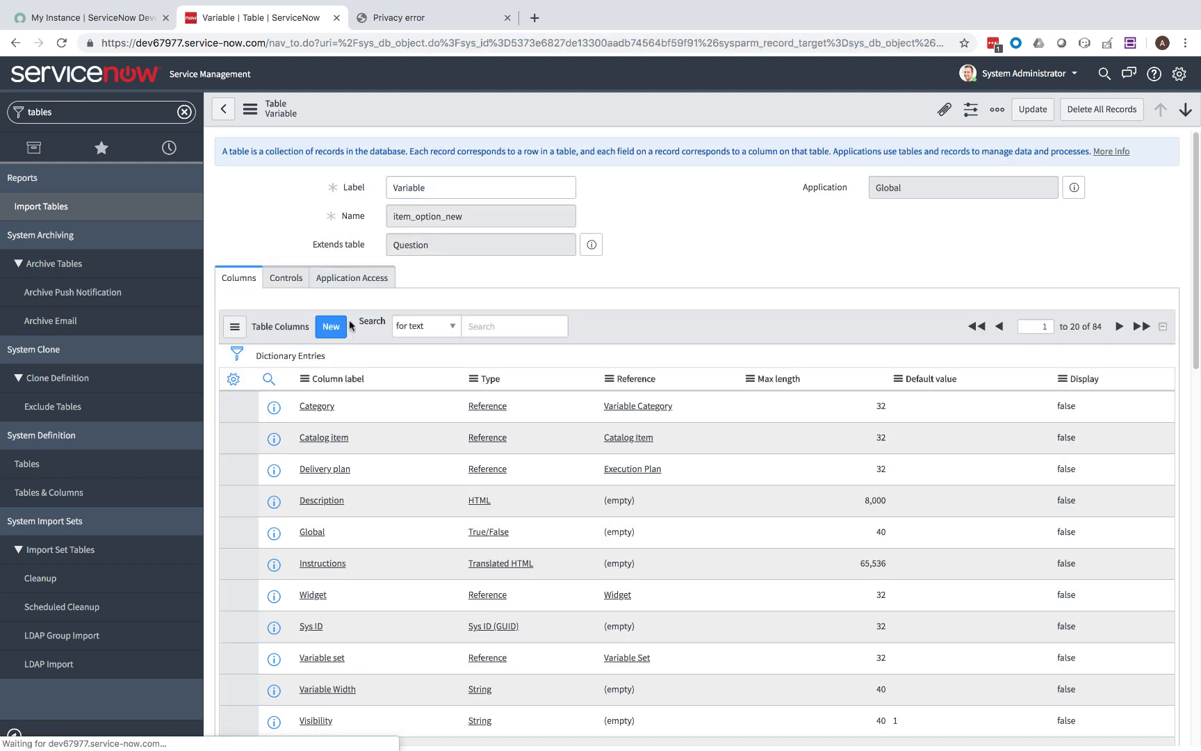
left_click(352, 277)
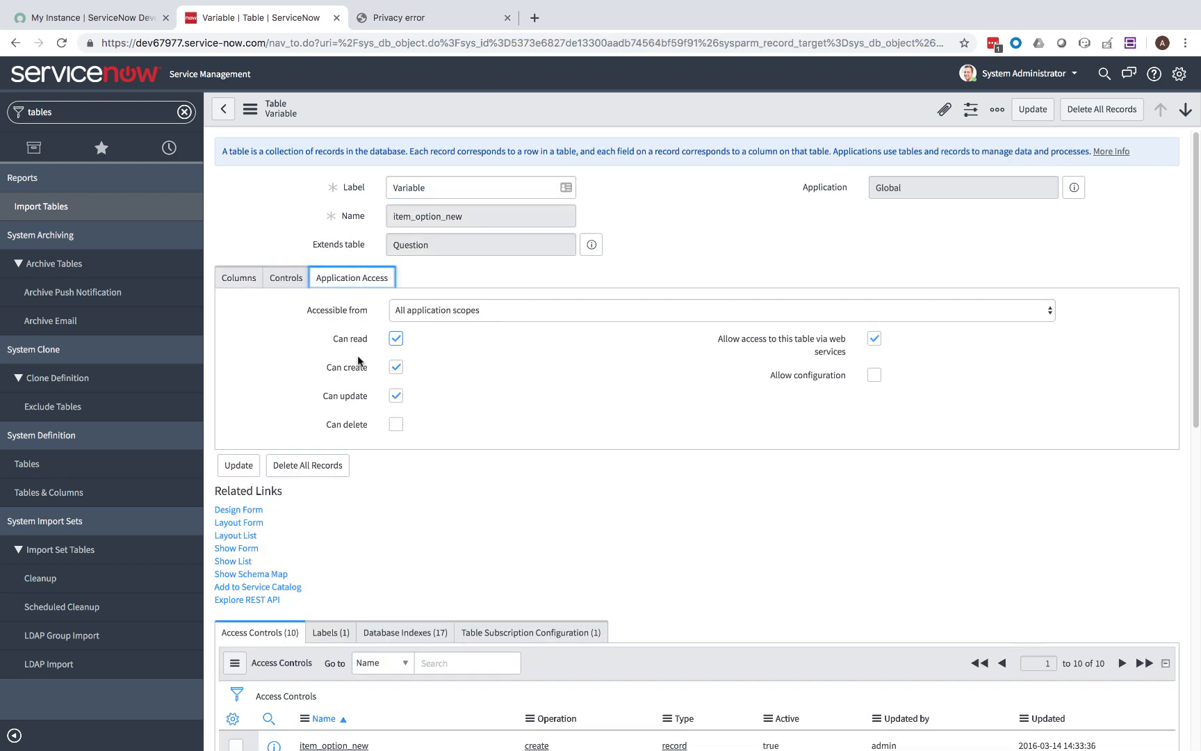
left_click(395, 424)
scroll(463, 414, "down", 10)
scroll(353, 395, "up", 9)
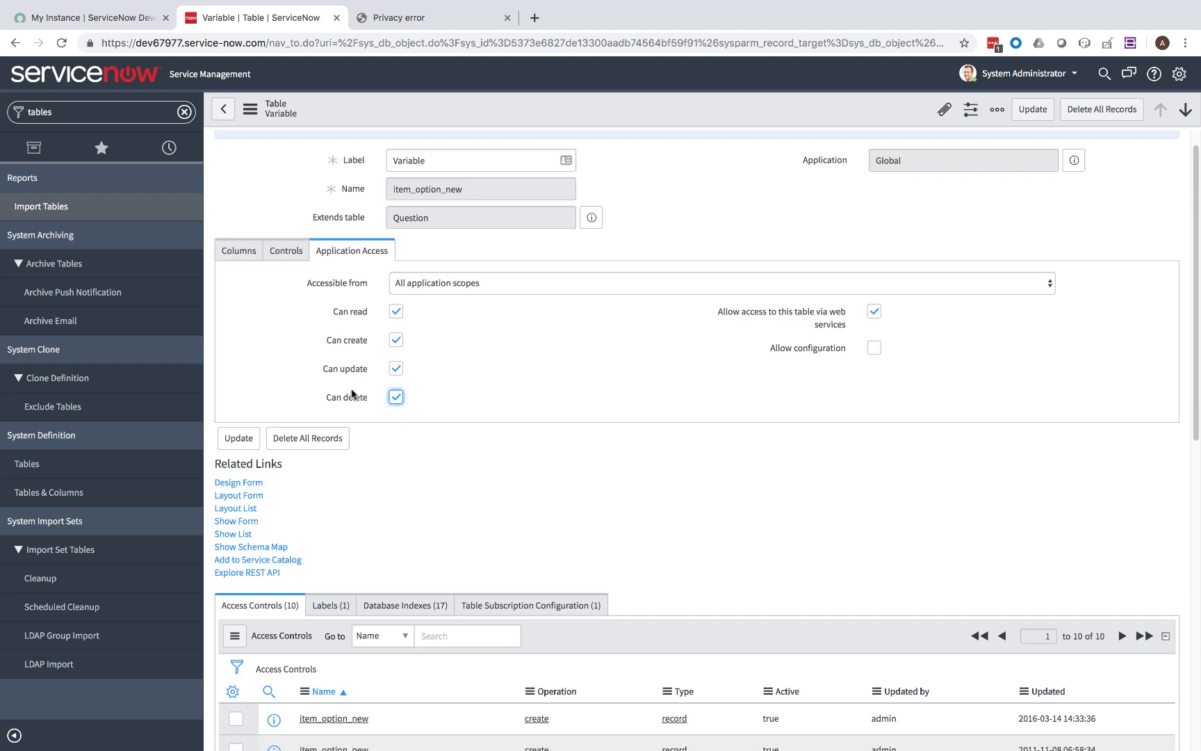
left_click(238, 438)
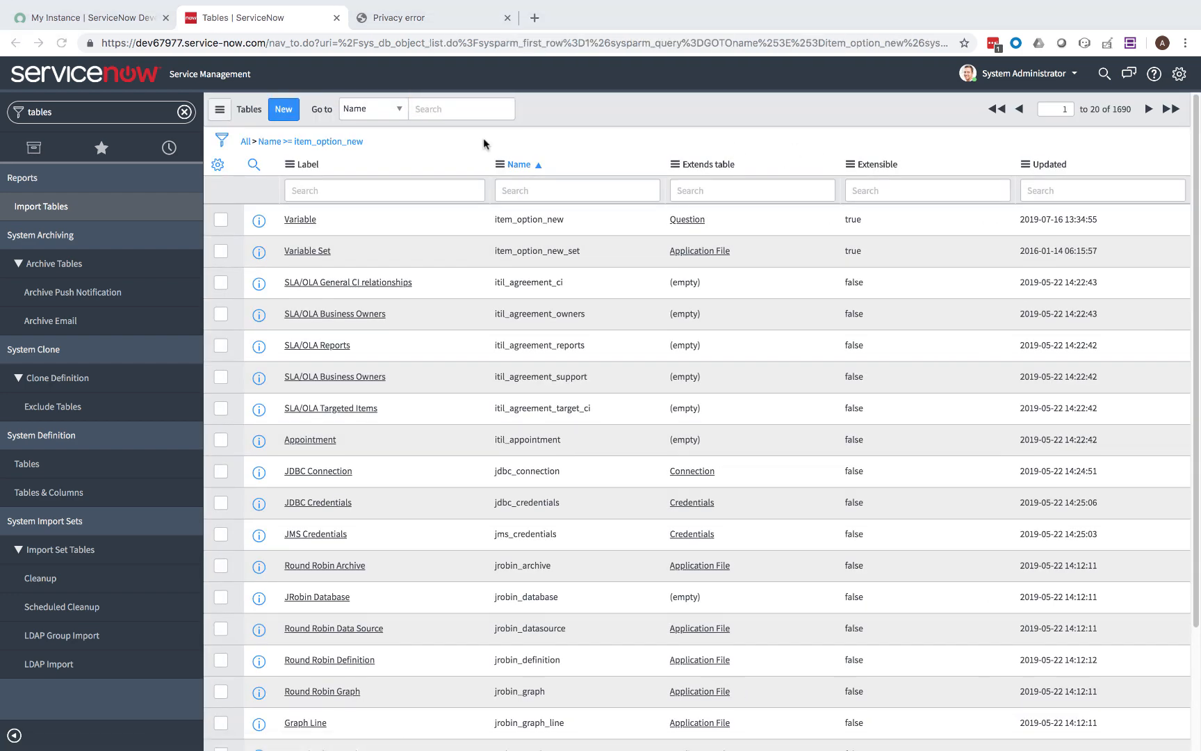
Grant other scopes access to the User Criteria (user_criteria) table and update it.
left_click(456, 109)
type("user")
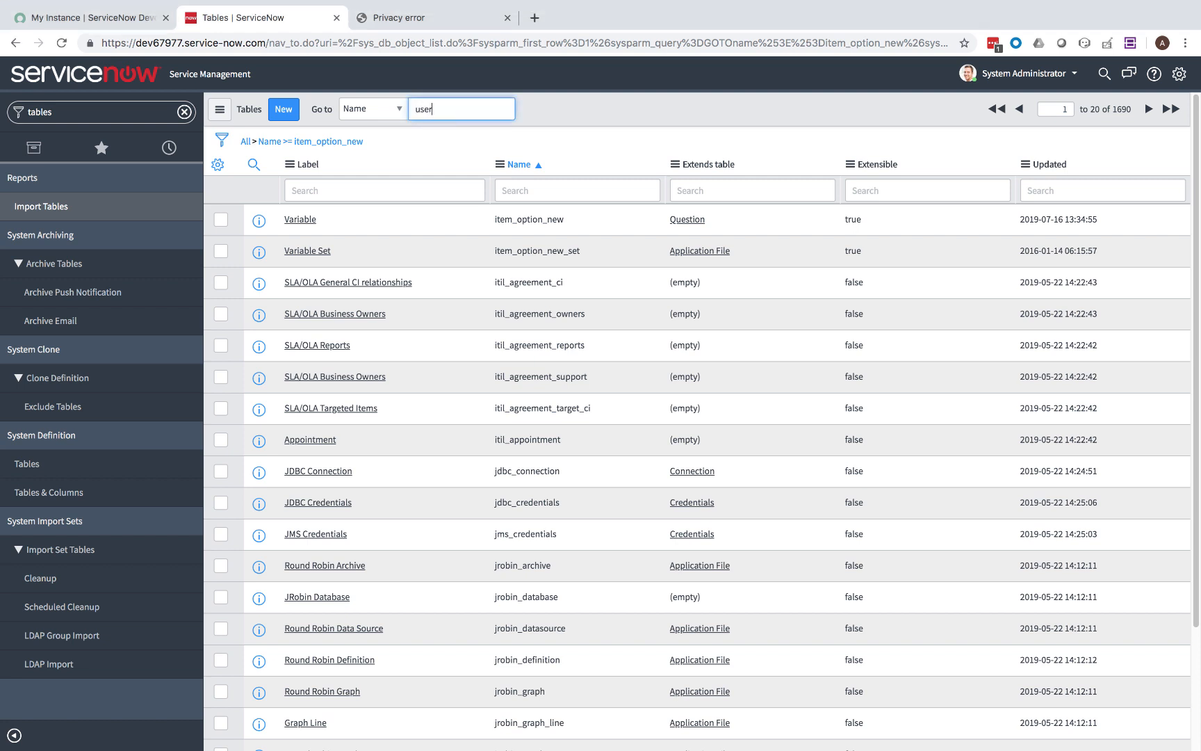
left_click(523, 181)
type("user_criteria")
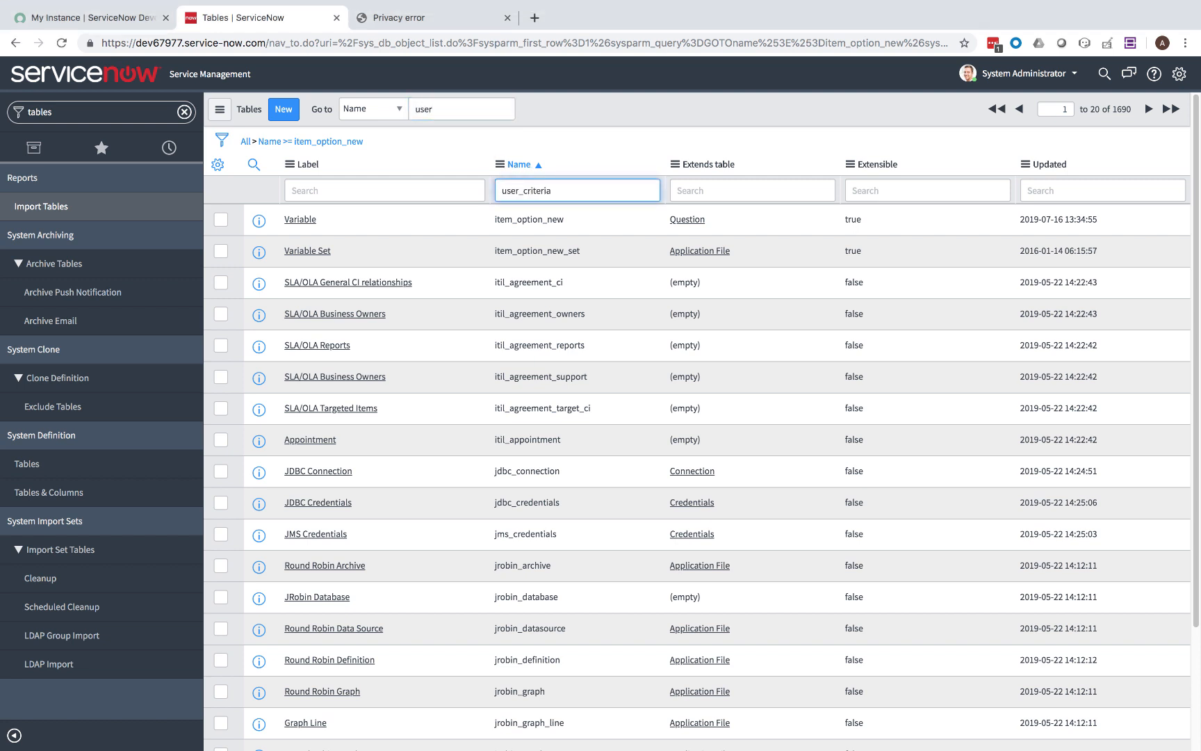
key("Return")
left_click(299, 221)
left_click(397, 417)
left_click(397, 447)
left_click(394, 477)
left_click(239, 466)
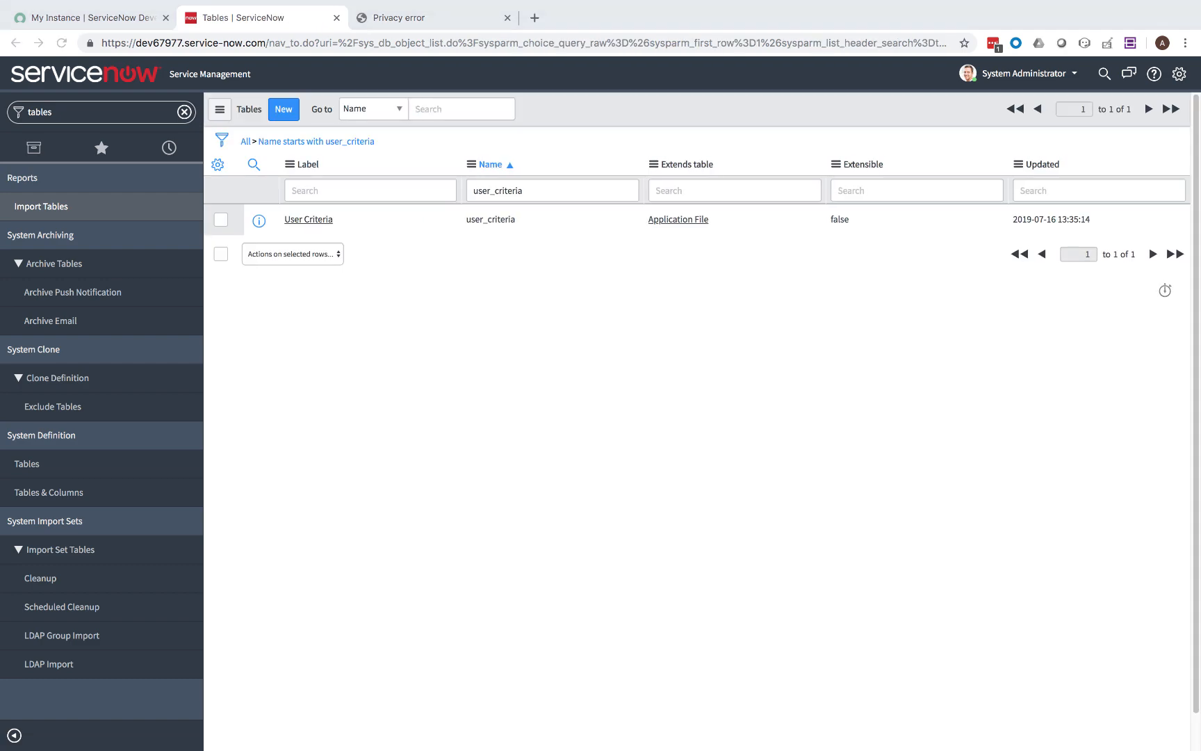
Tick Can create, update and delete on the sc_category table and update it.
triple_click(602, 189)
type("□\tsc_category")
key("Return")
left_click(302, 220)
left_click(397, 418)
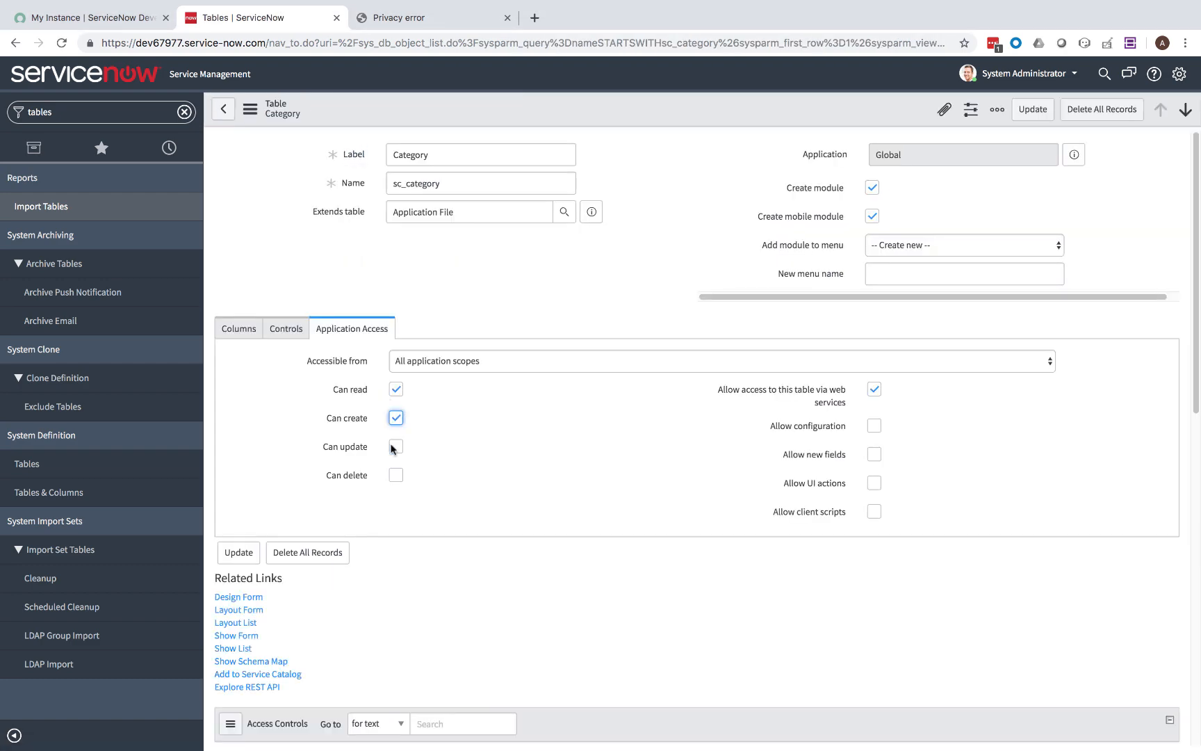
left_click(397, 447)
left_click(397, 476)
scroll(371, 425, "down", 10)
scroll(371, 425, "up", 8)
left_click(240, 465)
Tick Can create, update and delete on the catalog_ui_policy table and update it.
triple_click(606, 187)
type("catalog_ui_policy")
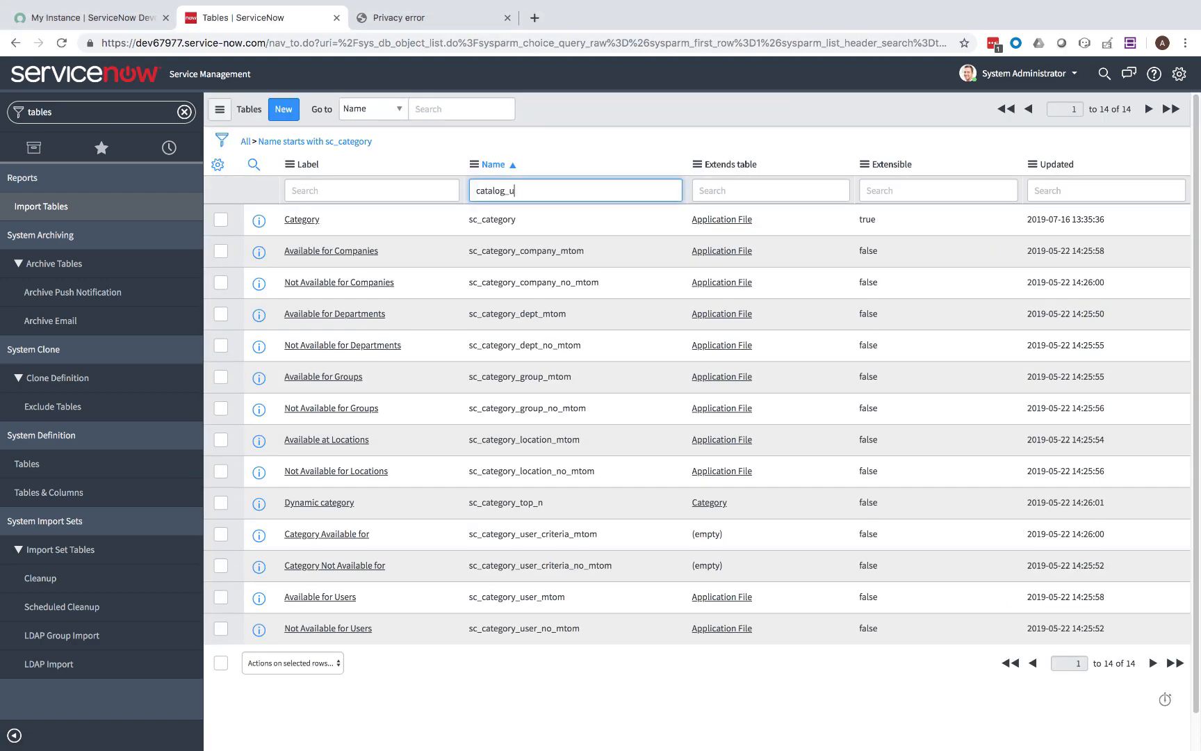
key("Return")
left_click(310, 220)
left_click(397, 367)
left_click(397, 395)
left_click(397, 424)
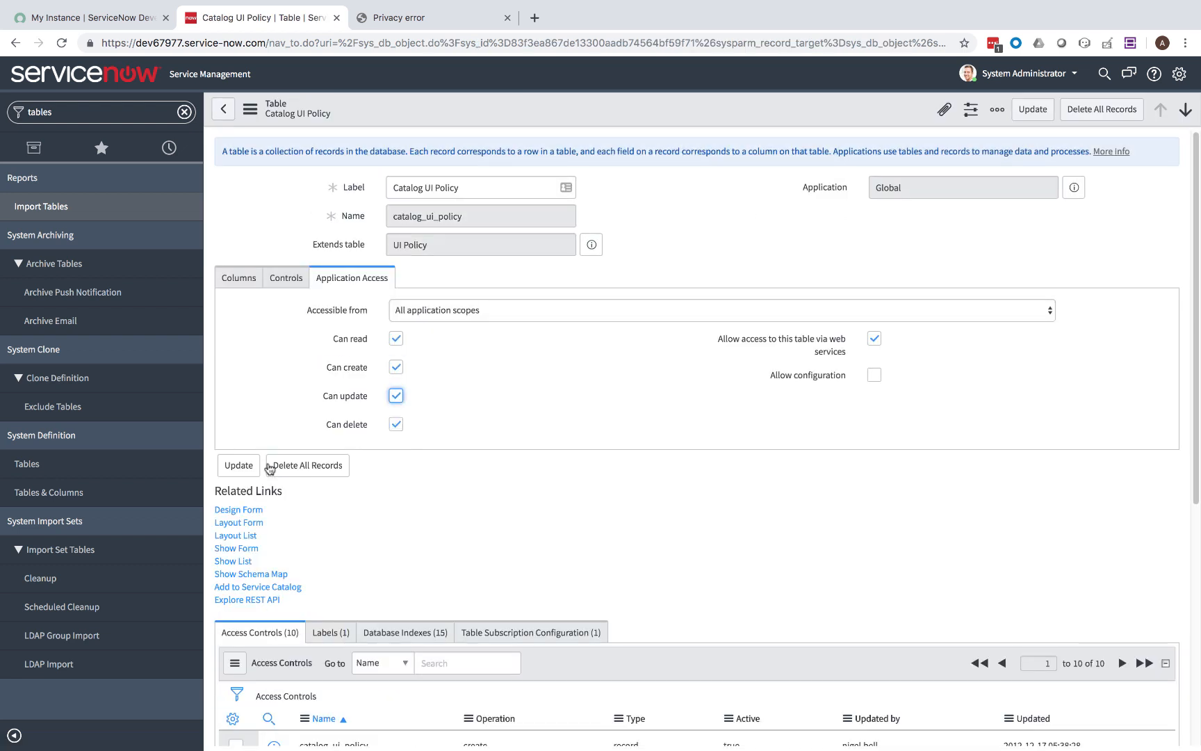
left_click(240, 465)
Tick Can create, update and delete on the sc_catalog table and update it.
triple_click(554, 192)
type("sc_catalog")
key("Return")
left_click(300, 220)
left_click(397, 368)
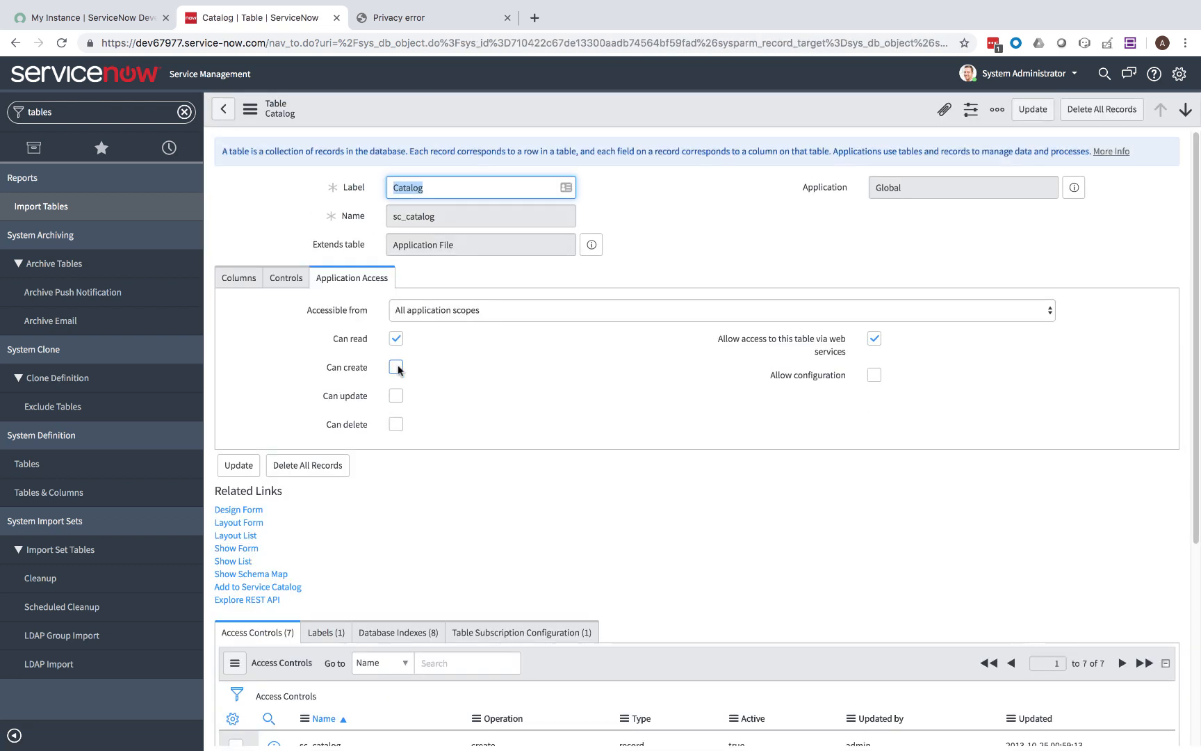
left_click(397, 396)
left_click(397, 424)
left_click(237, 472)
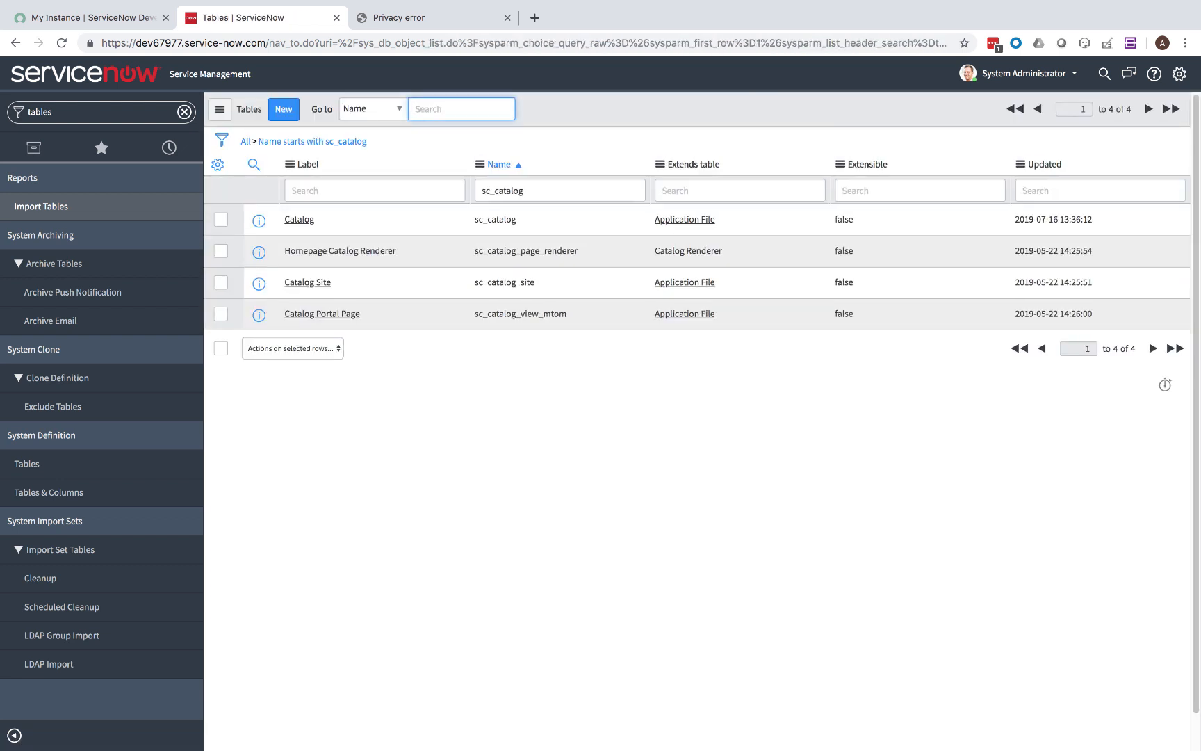
Tick Can create, update and delete on the catalog_script_client table and update it.
triple_click(577, 184)
type("catalog_script_client")
key("Return")
left_click(306, 217)
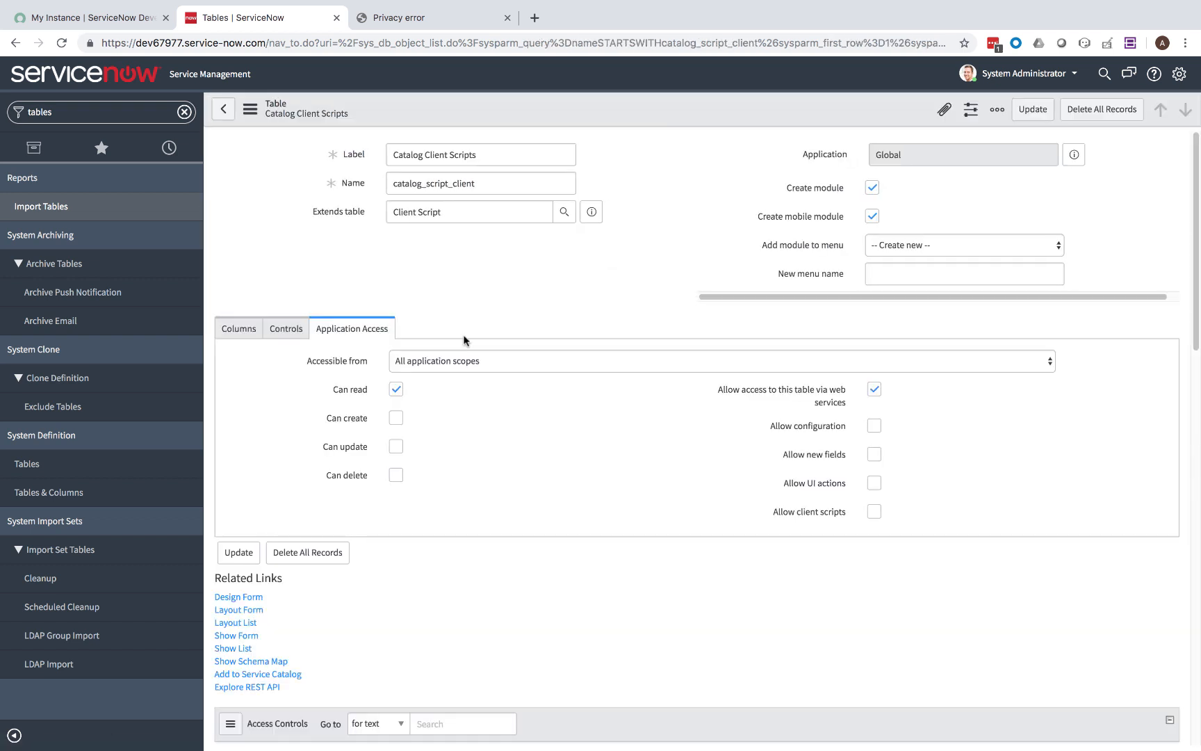
left_click(397, 367)
left_click(396, 395)
left_click(395, 424)
left_click(238, 465)
Tick Can create, update and delete on the sys_user_has_role table and update it.
triple_click(584, 189)
type("sys_user_has_role")
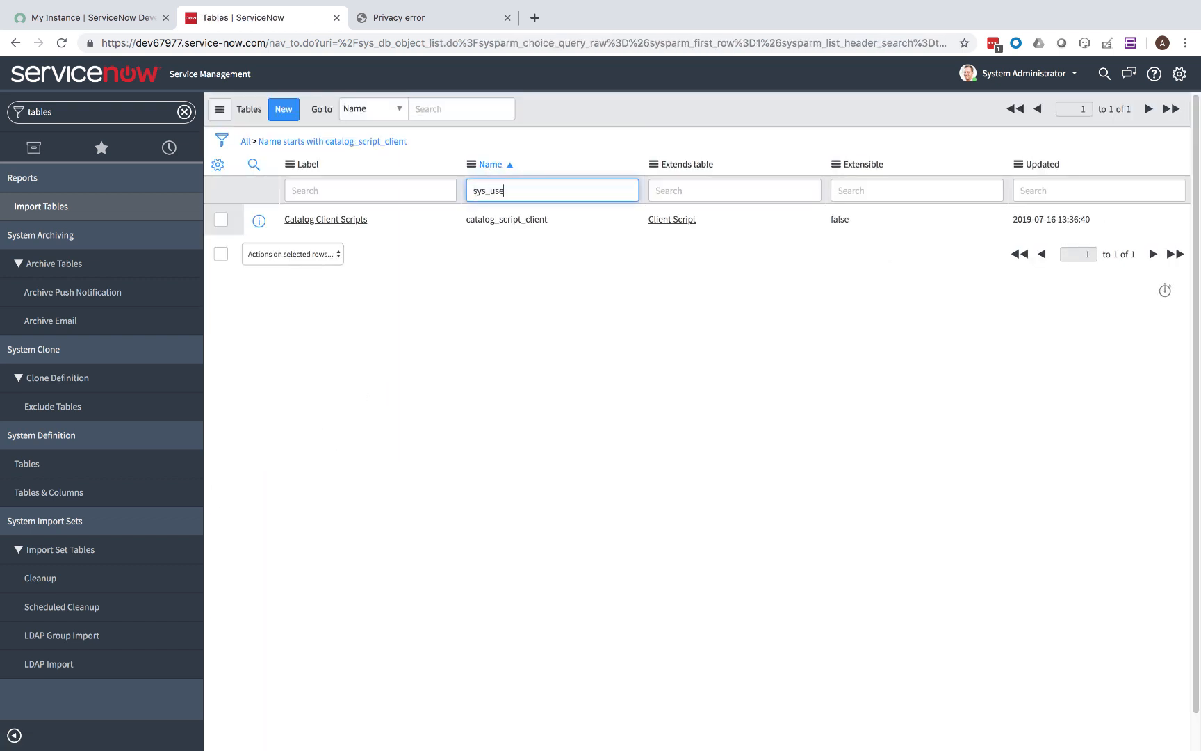
key("Return")
left_click(299, 222)
left_click(396, 367)
left_click(397, 395)
left_click(395, 424)
left_click(239, 461)
Tick Can create, update and delete on the sys_user_group table and update it.
triple_click(563, 192)
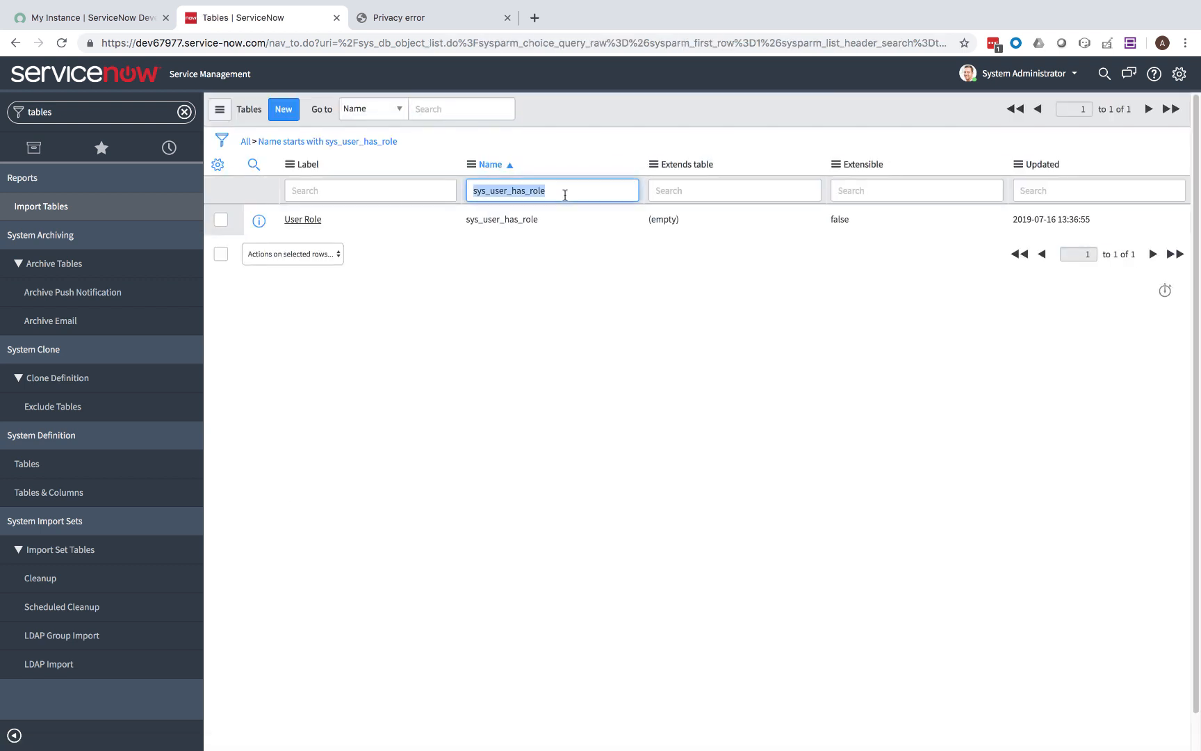
type("sys_user_group")
key("Return")
left_click(296, 219)
left_click(396, 368)
left_click(396, 396)
left_click(396, 424)
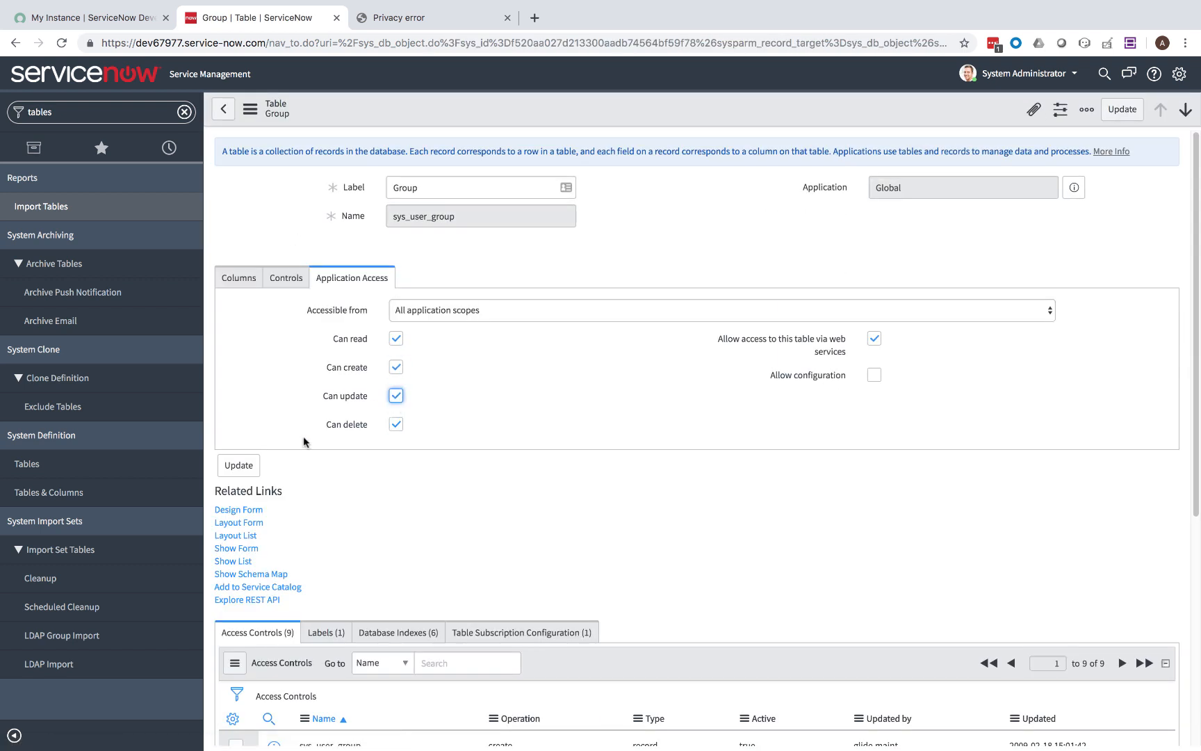
left_click(238, 461)
Tick Can update on the sys_user_grmember table and update it.
type("sys_user")
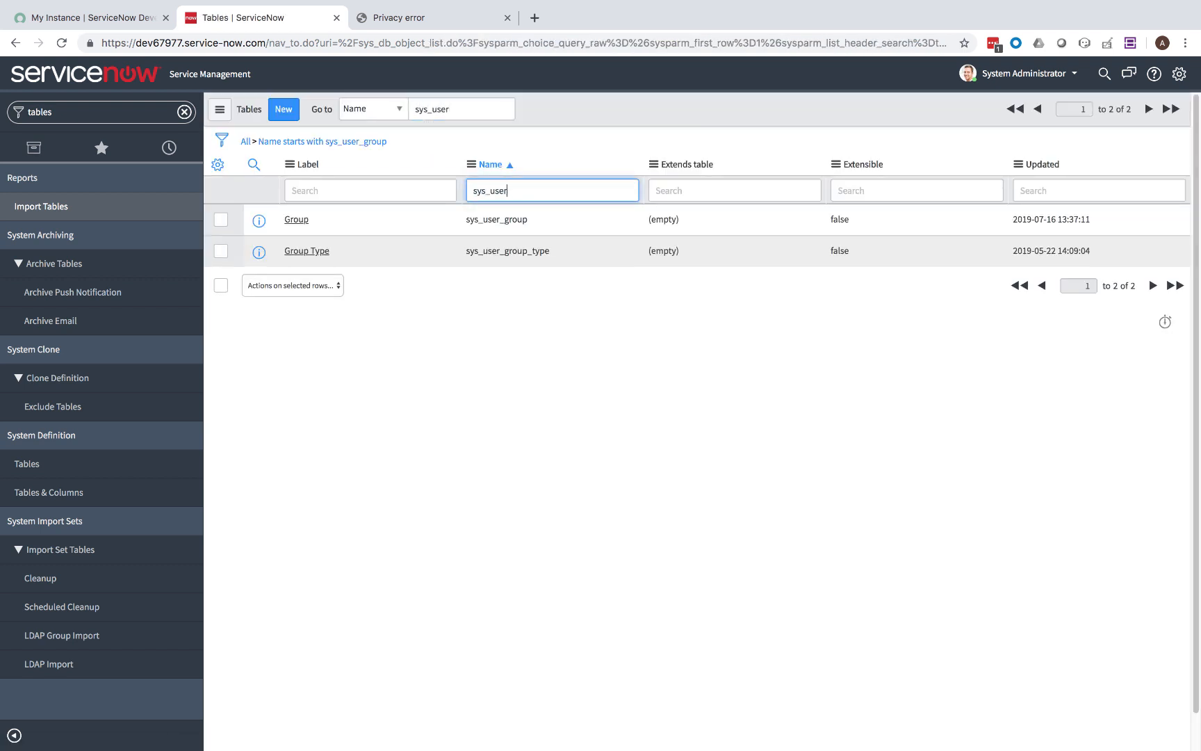
type("_grmember")
key("Return")
left_click(396, 396)
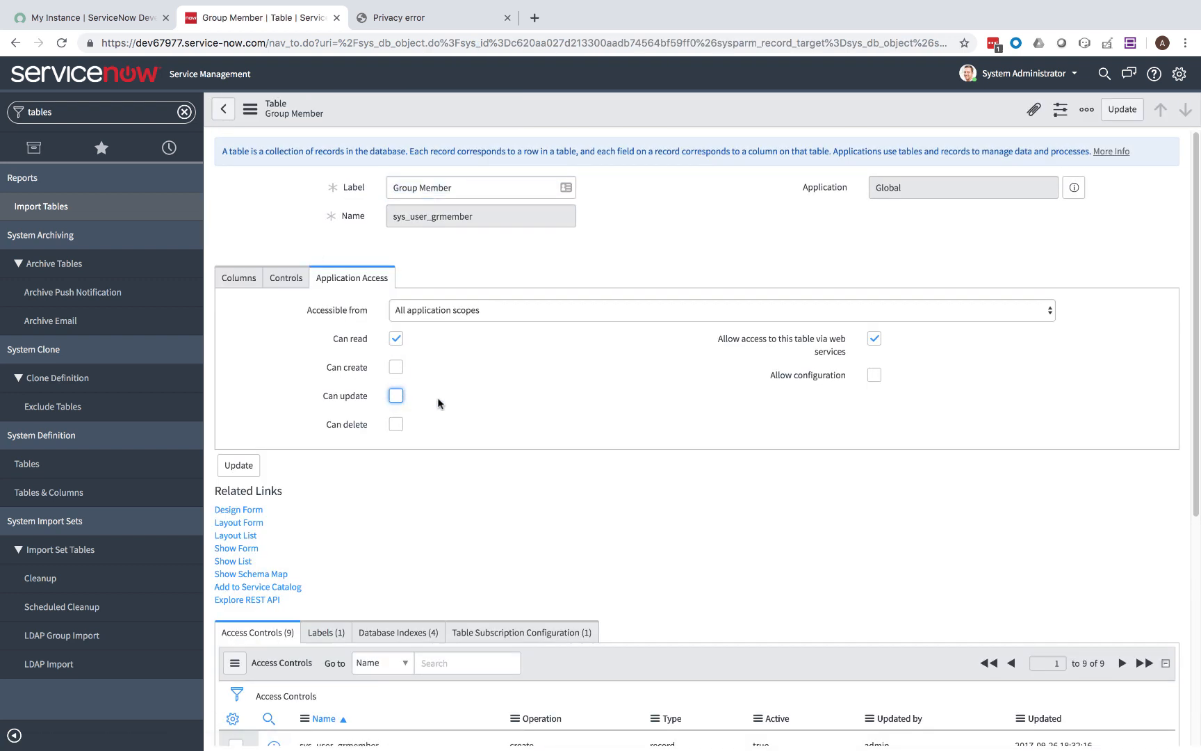
left_click(239, 465)
left_click(114, 113)
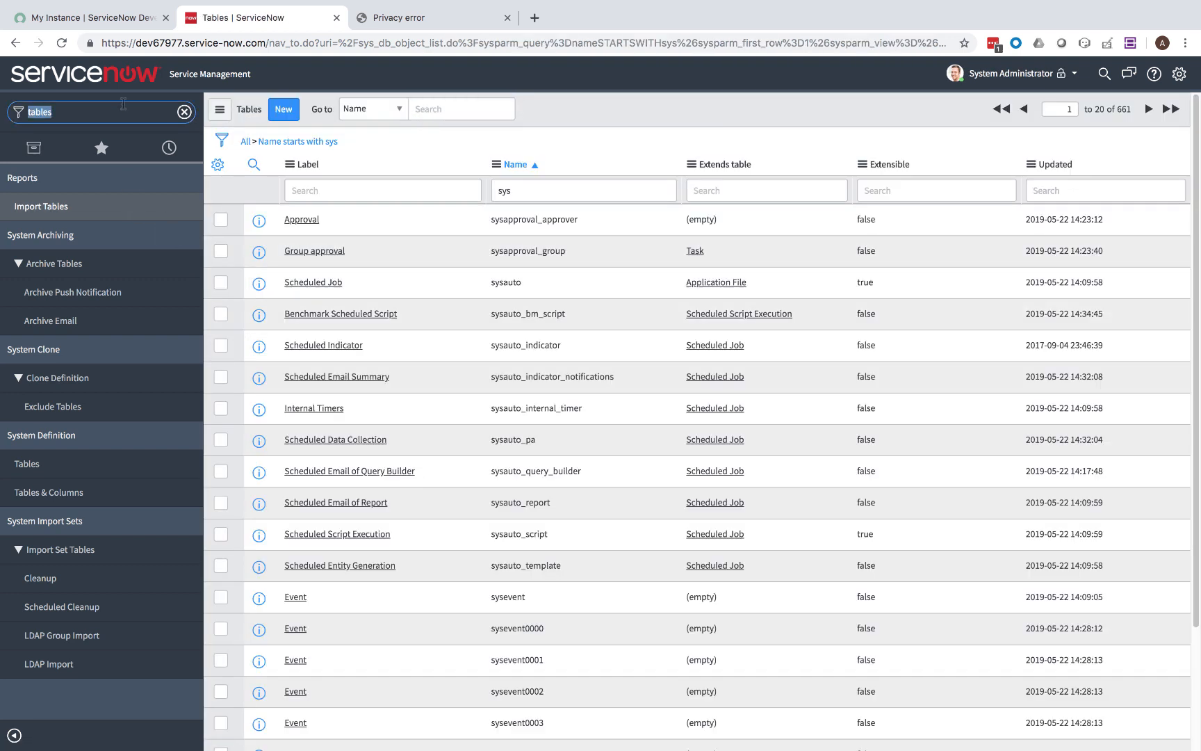
Open the demo user's roles editor and add agent_admin to the Roles List.
type("users")
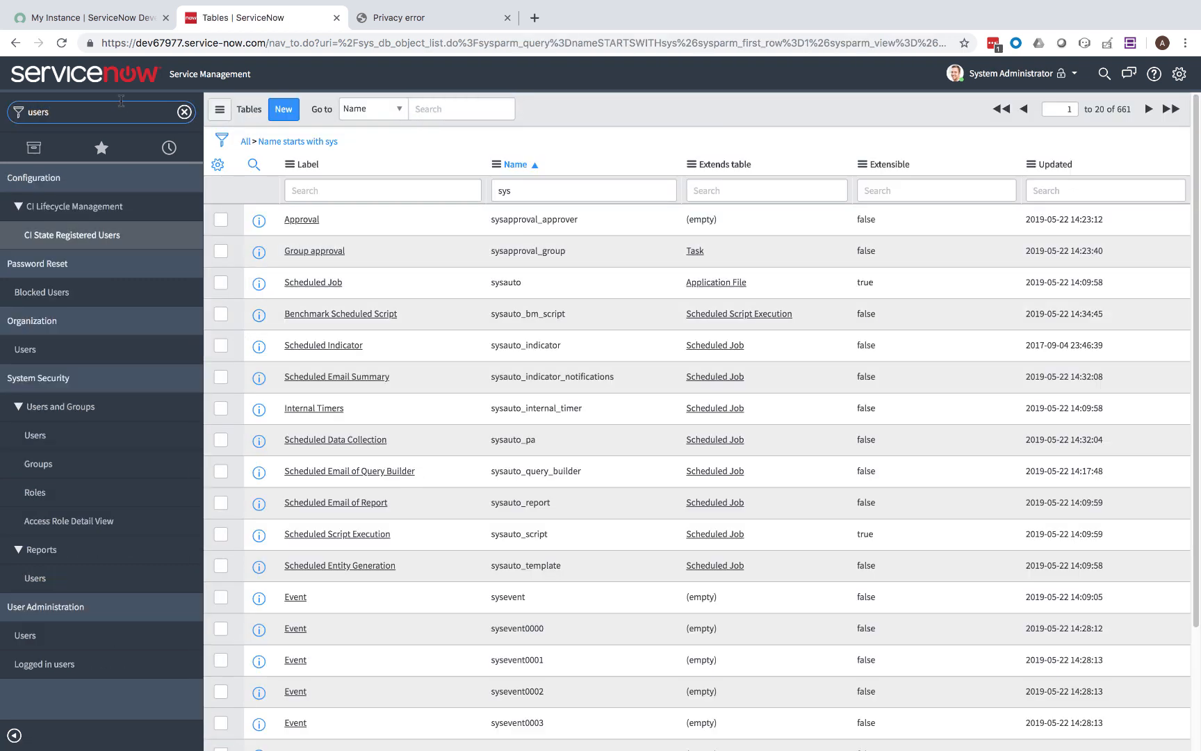
left_click(33, 442)
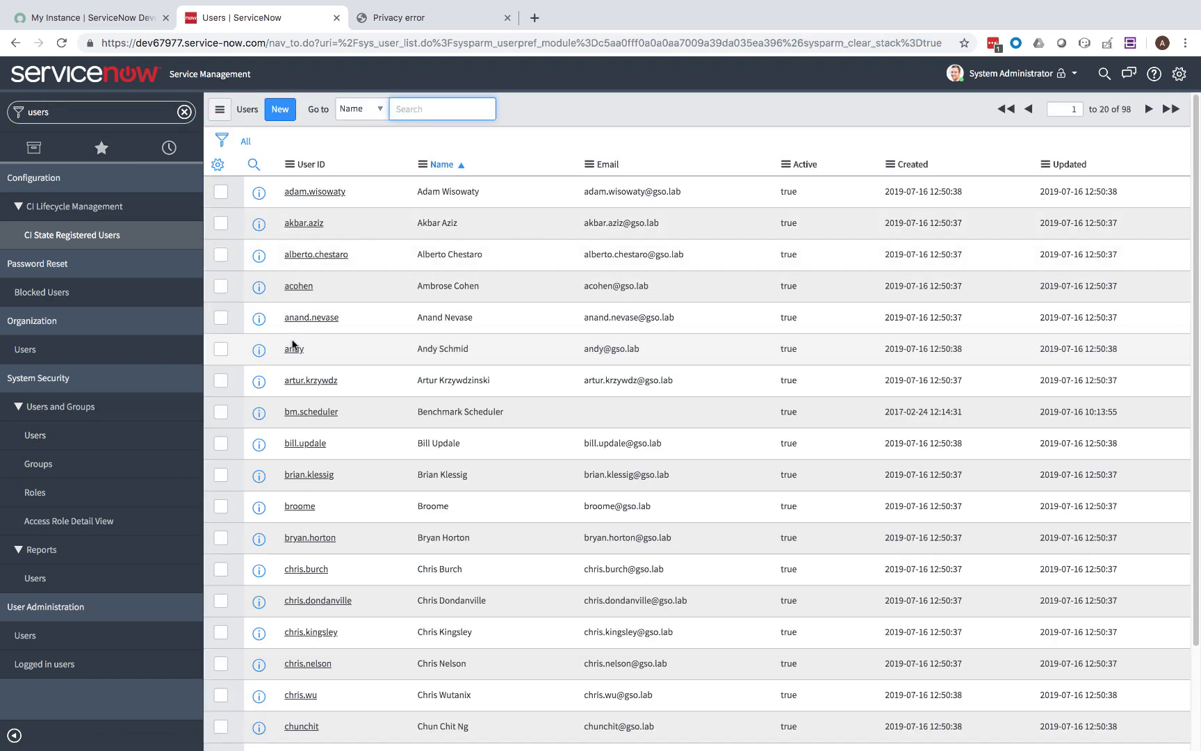
left_click(295, 351)
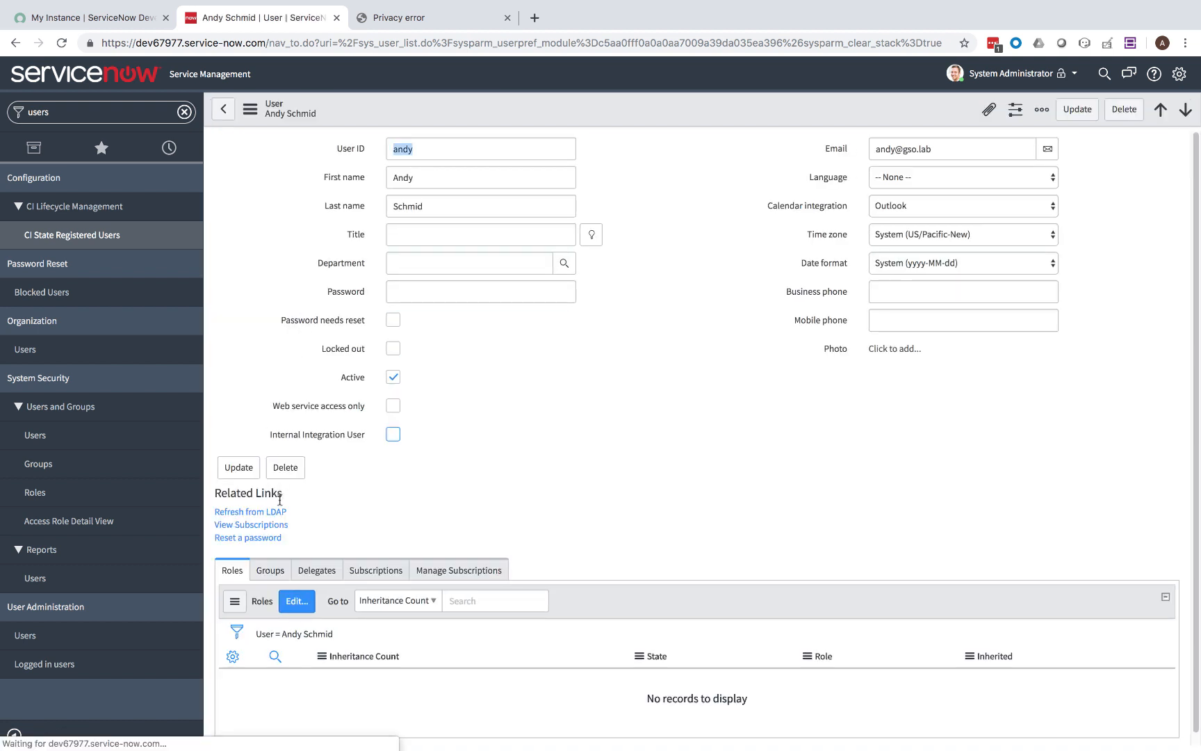
left_click(298, 601)
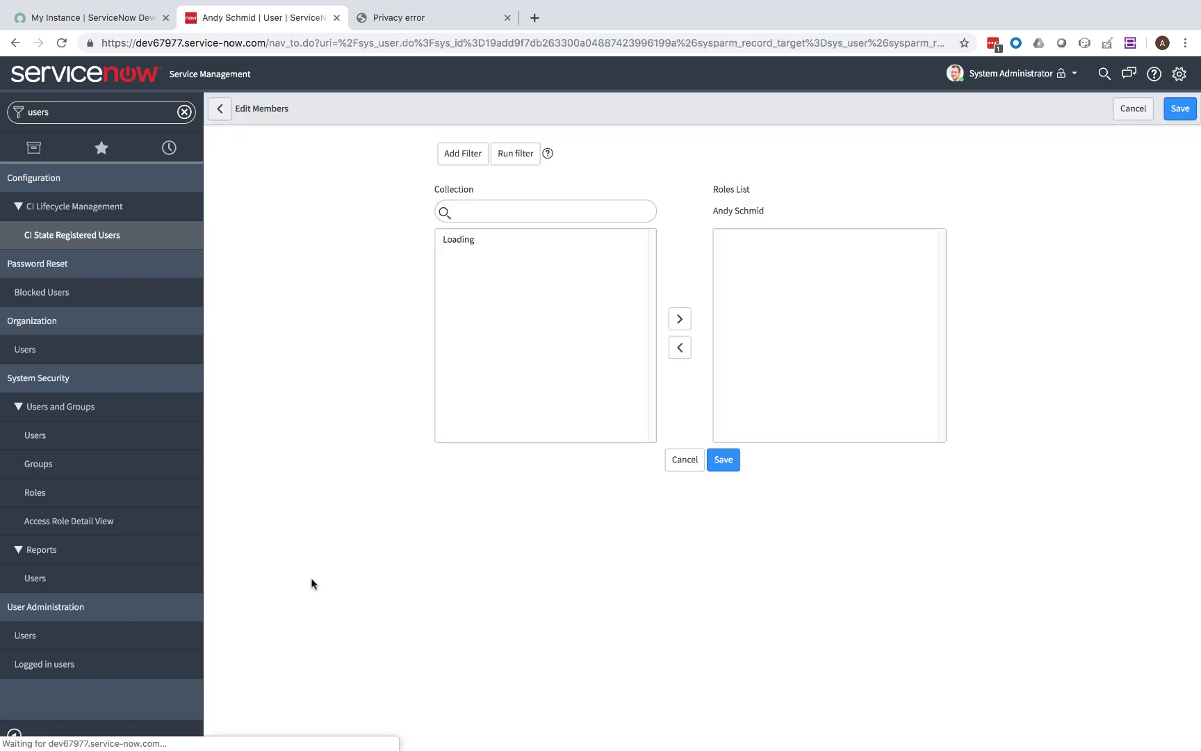
left_click(545, 213)
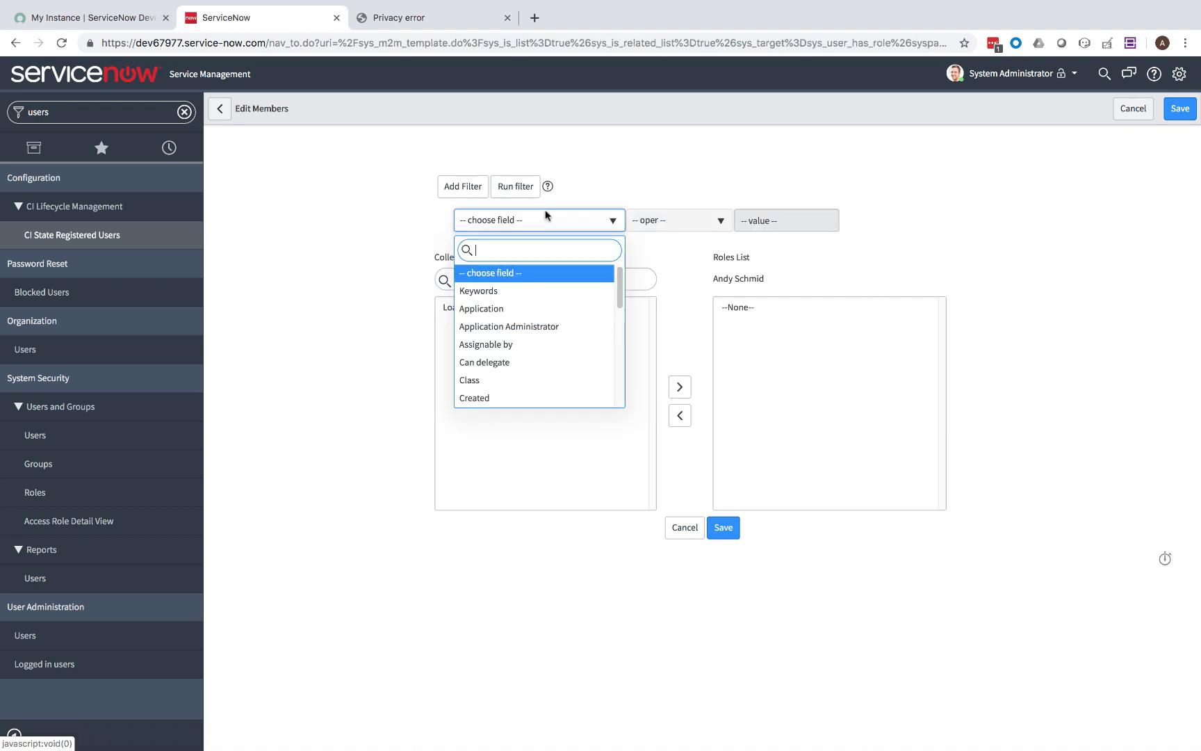
left_click(617, 178)
left_click(521, 278)
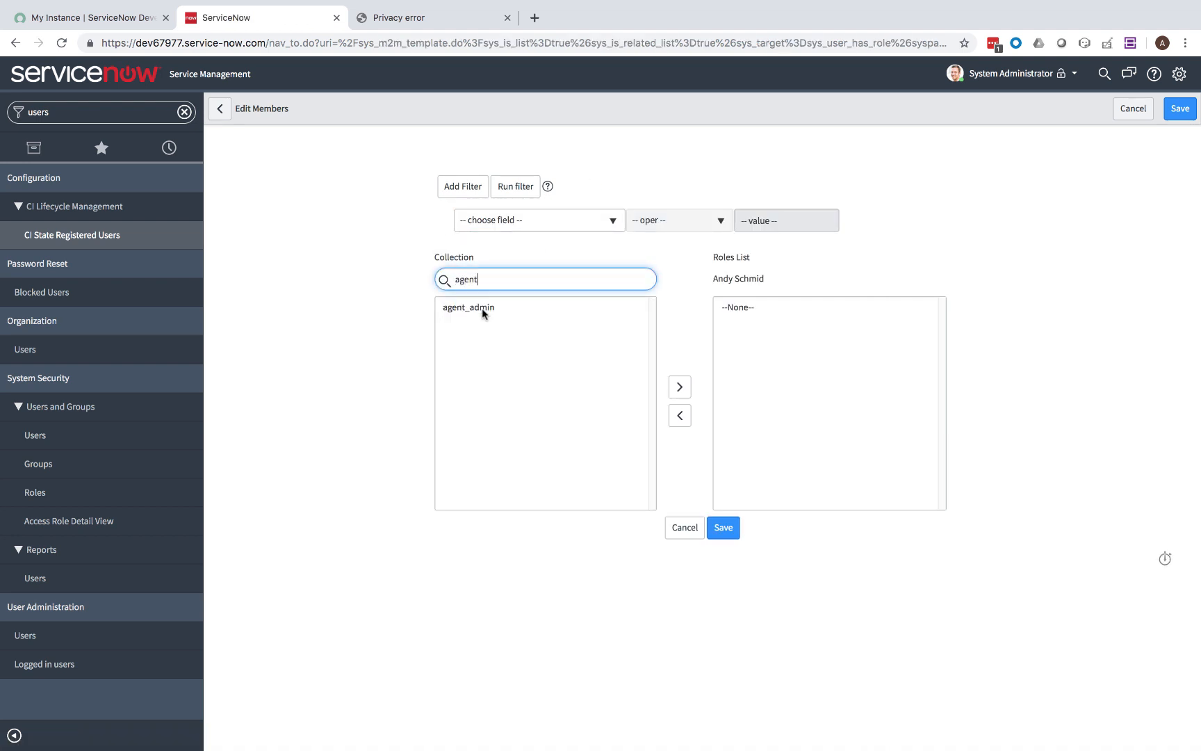
left_click(477, 308)
left_click(673, 388)
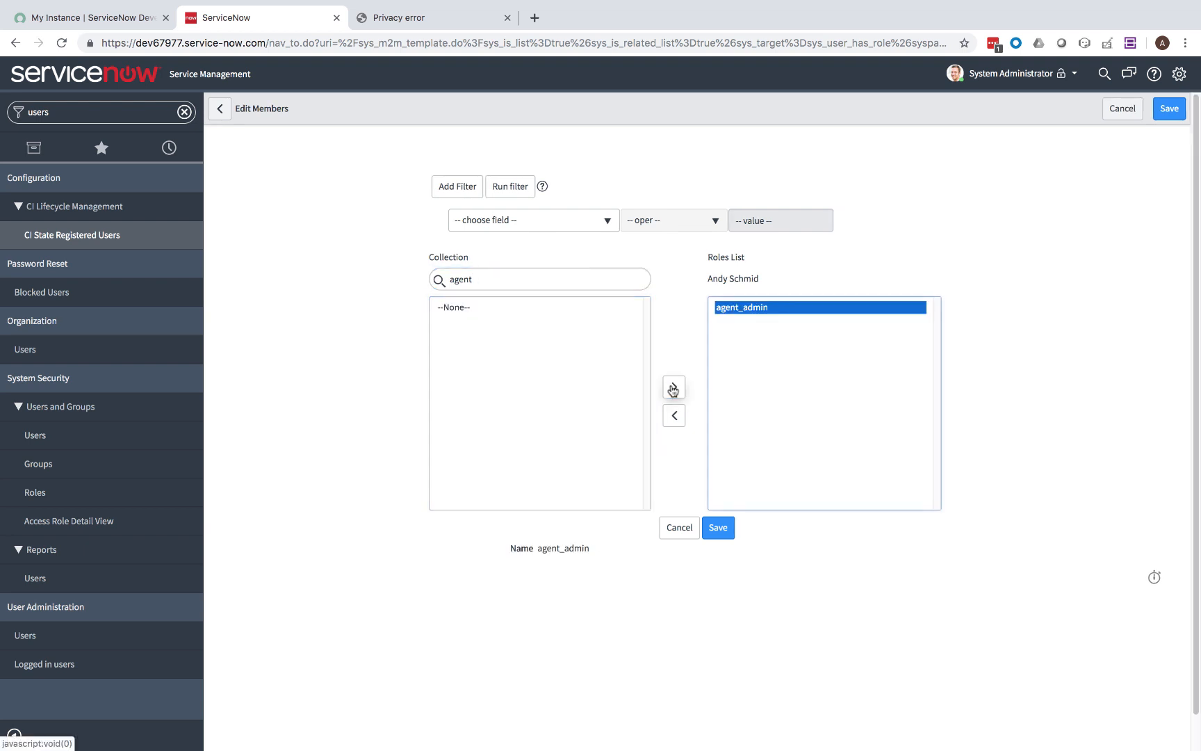
Add workflow_admin and itil to the user's Roles List and save.
double_click(552, 277)
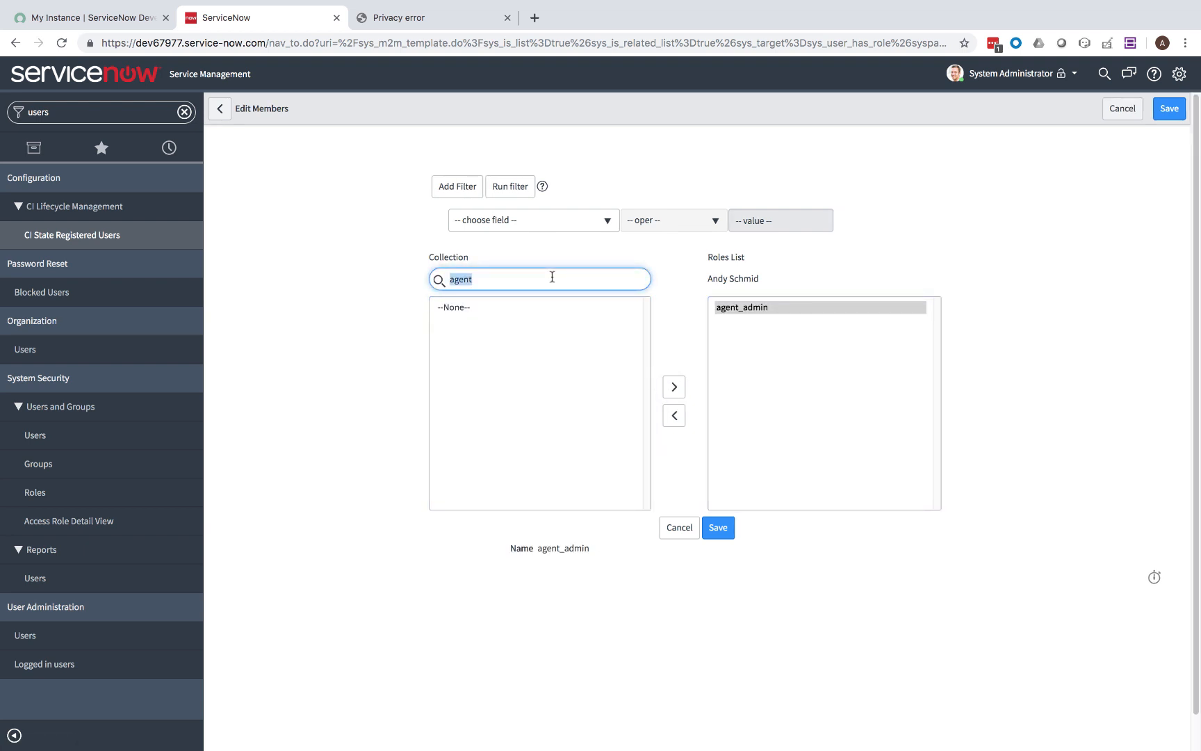
type("workflow_")
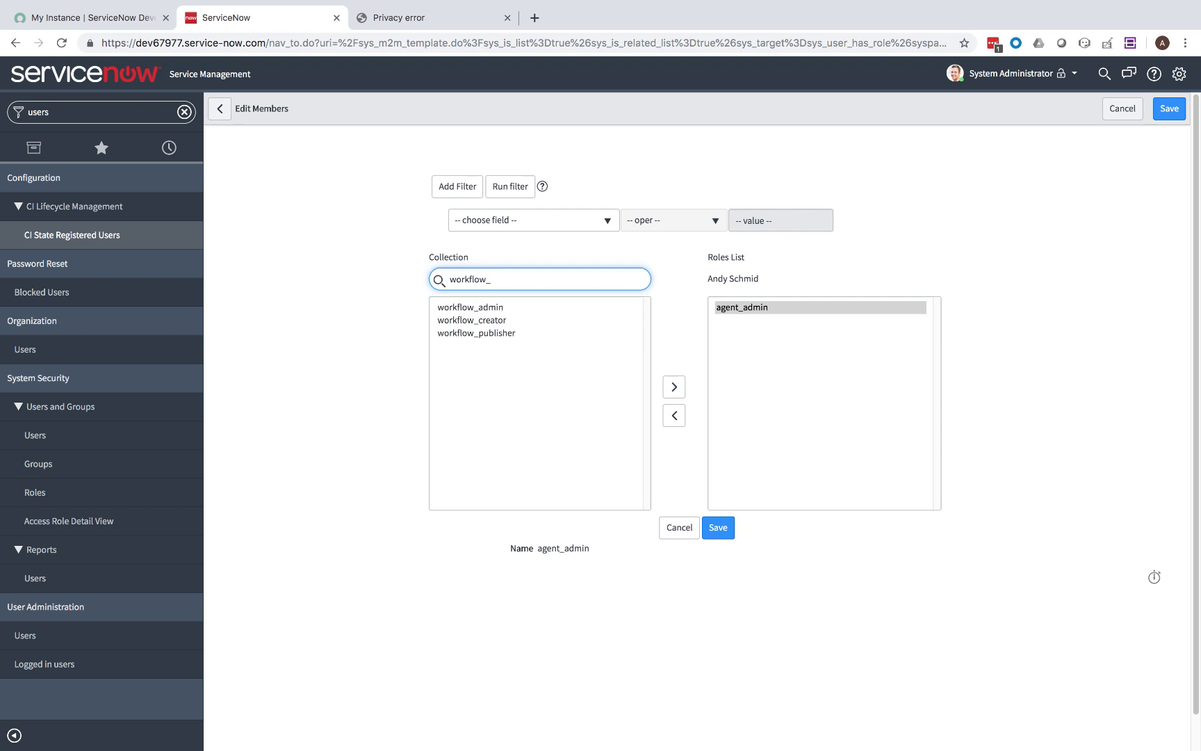
left_click(506, 308)
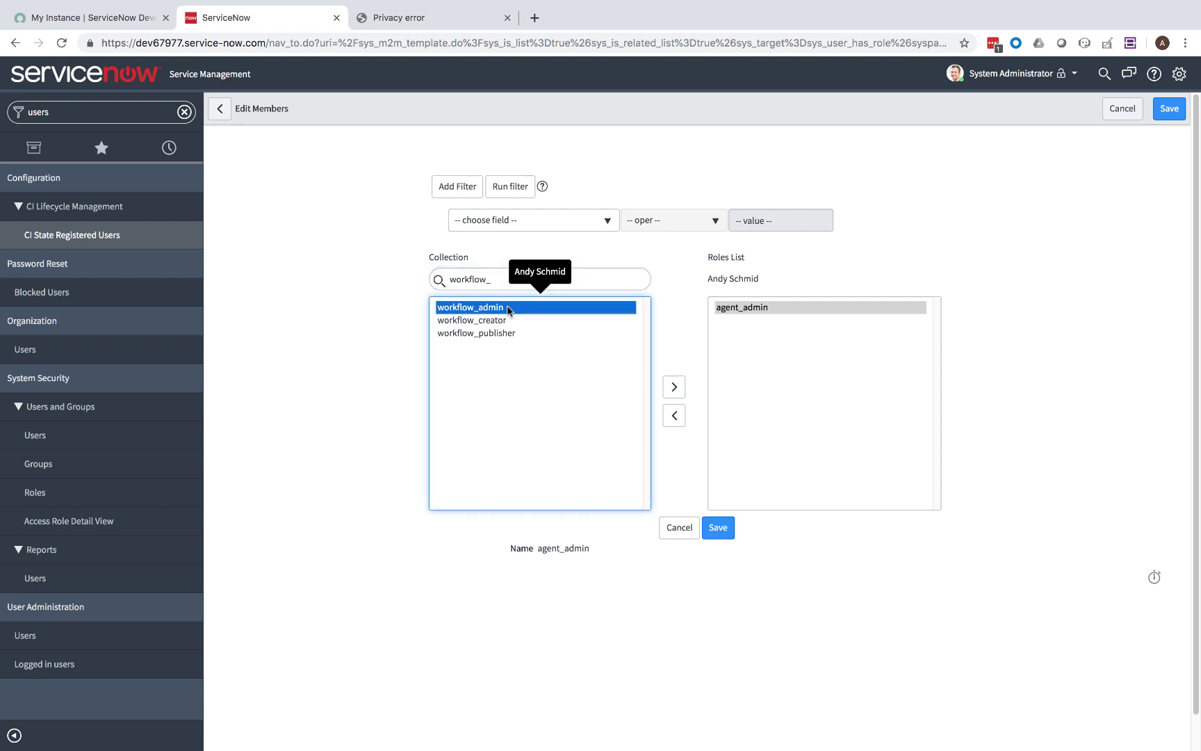
left_click(674, 387)
triple_click(540, 286)
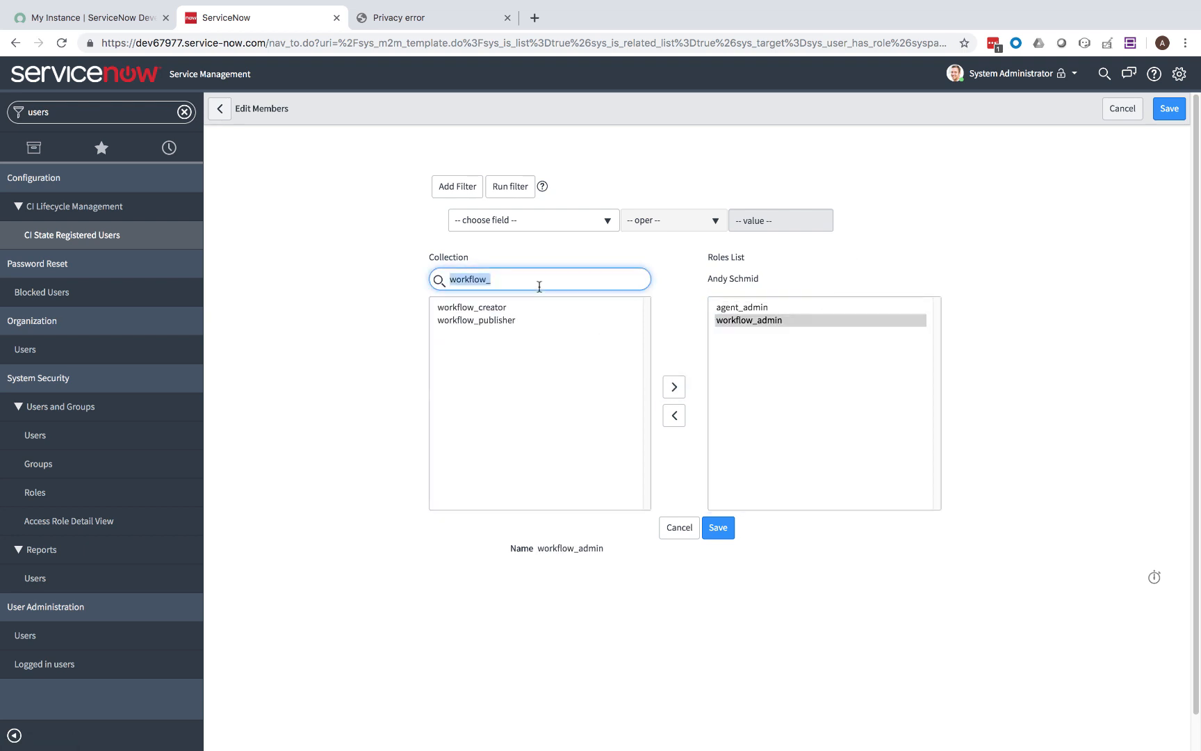
type("itil")
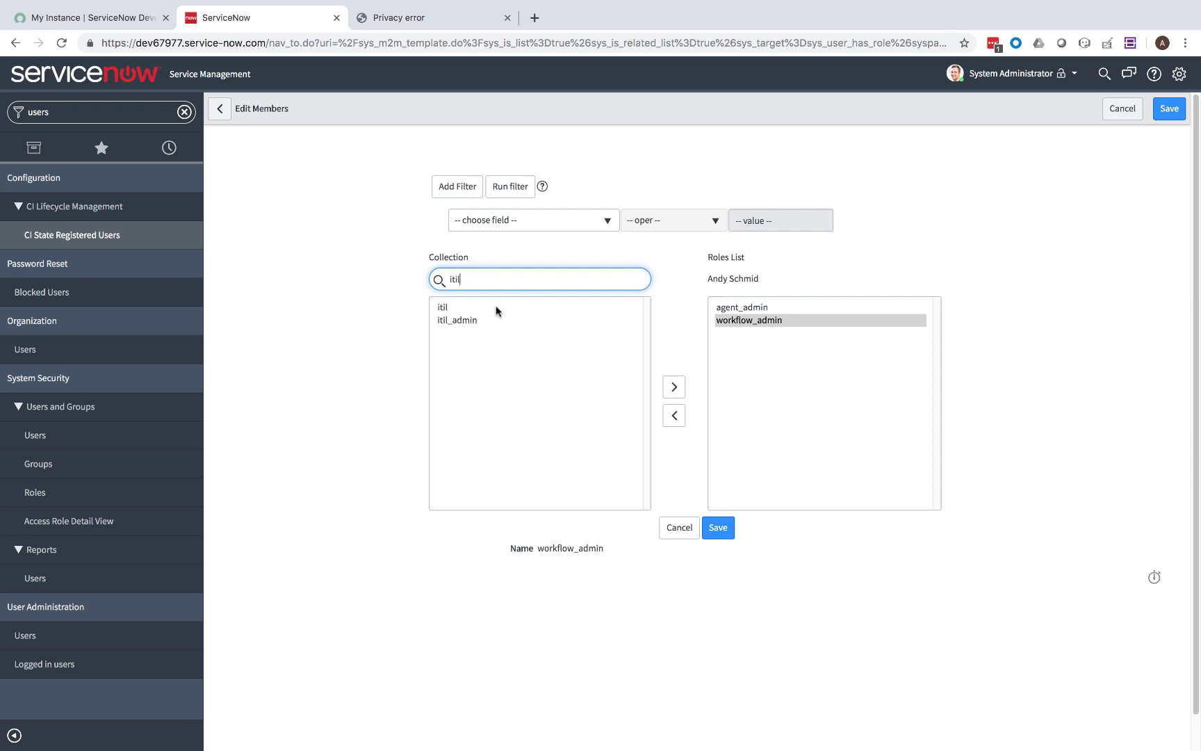
left_click(496, 308)
left_click(667, 393)
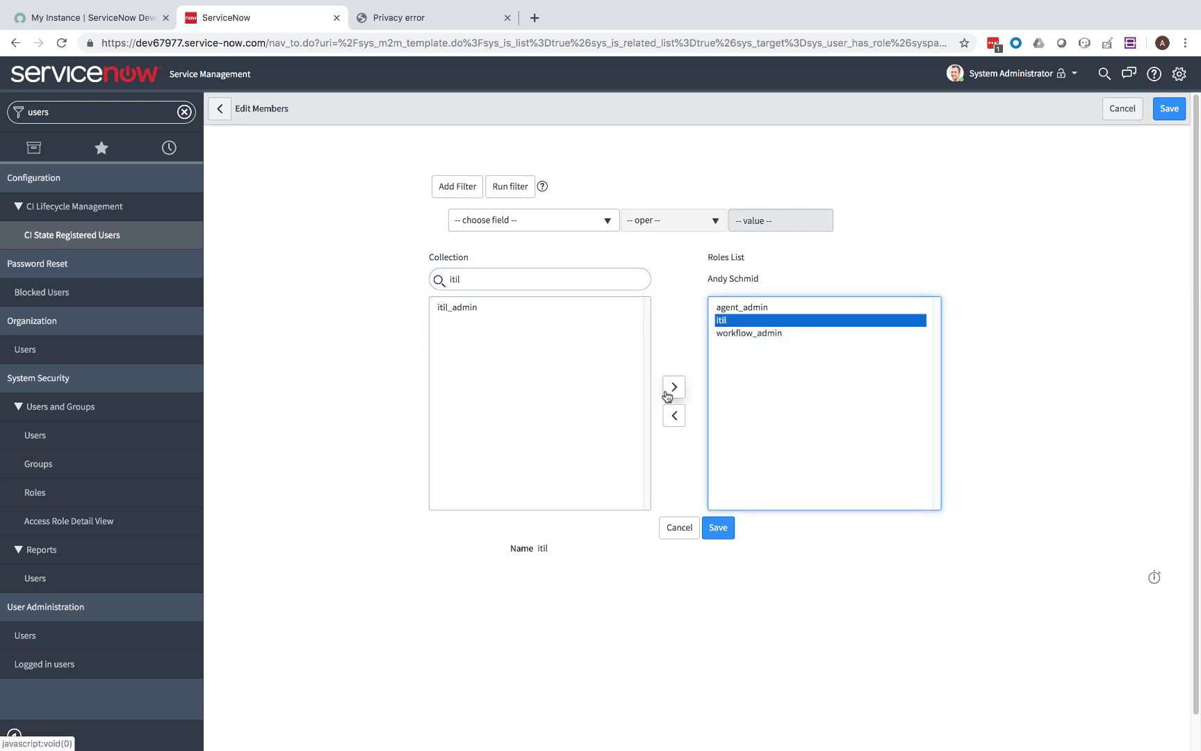
left_click(719, 529)
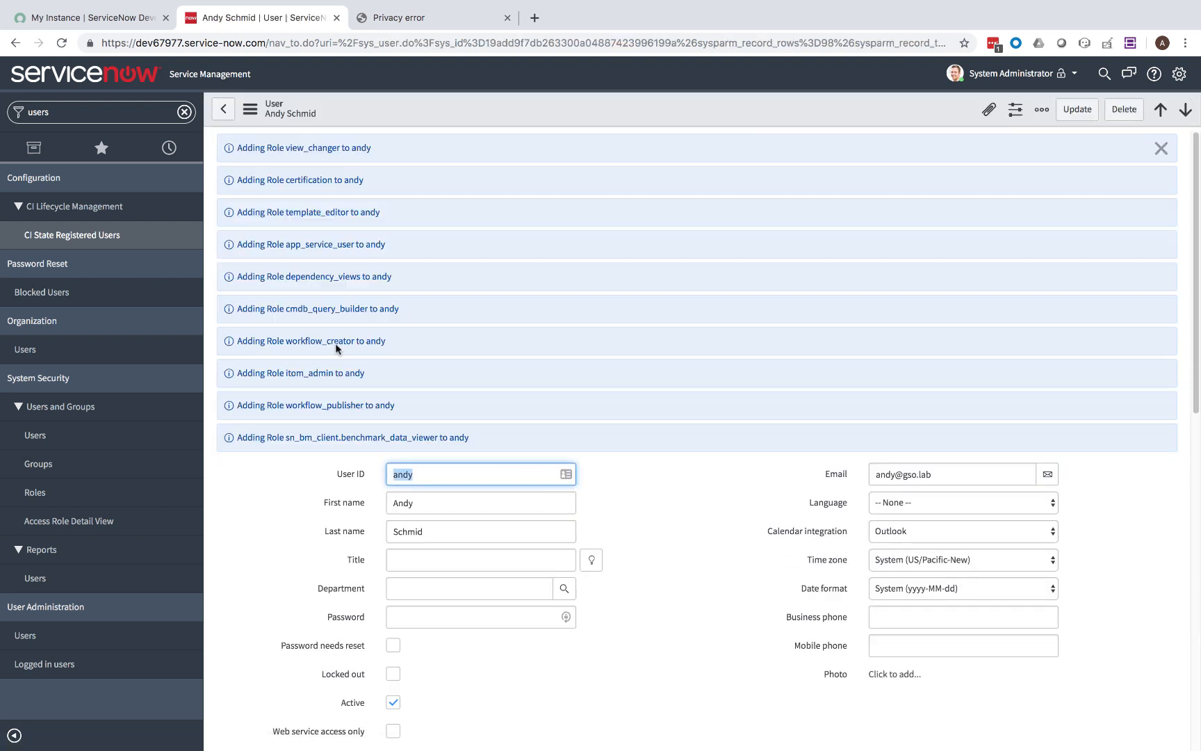
Open Nutanix Calm > Configuration > Application Properties, then the System Settings dialog.
left_click(184, 112)
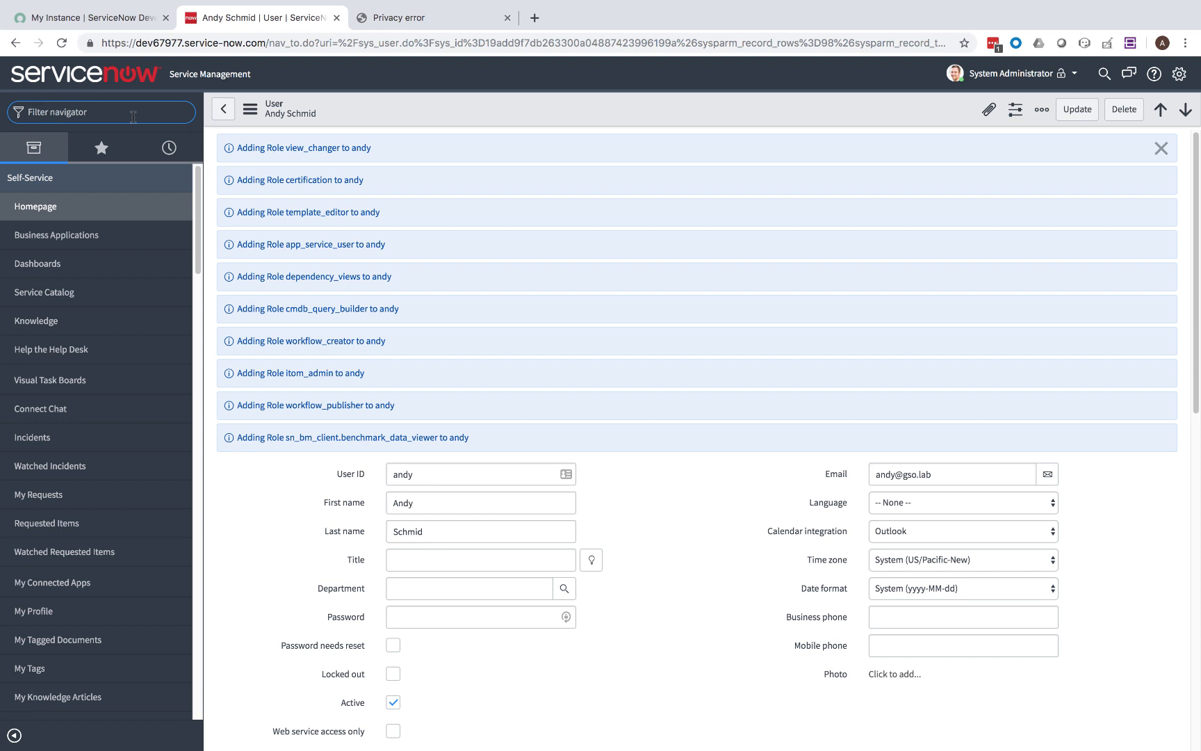
type("Nutanix")
key("Return")
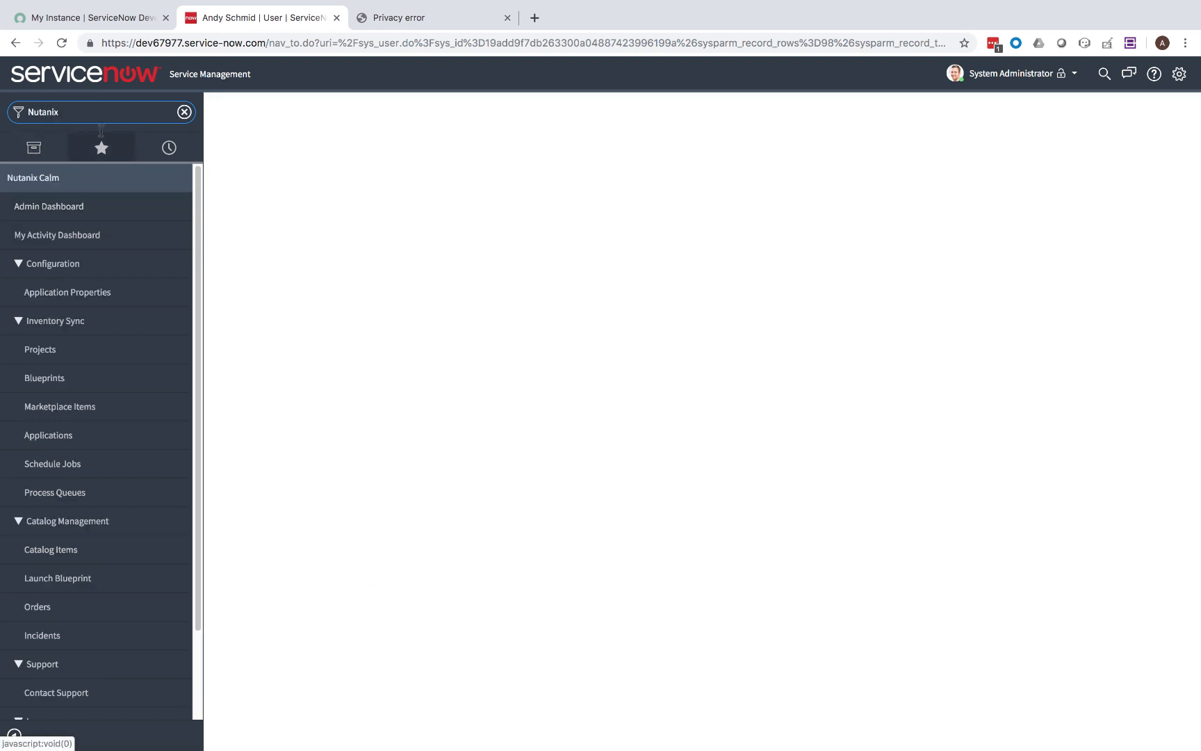
left_click(43, 291)
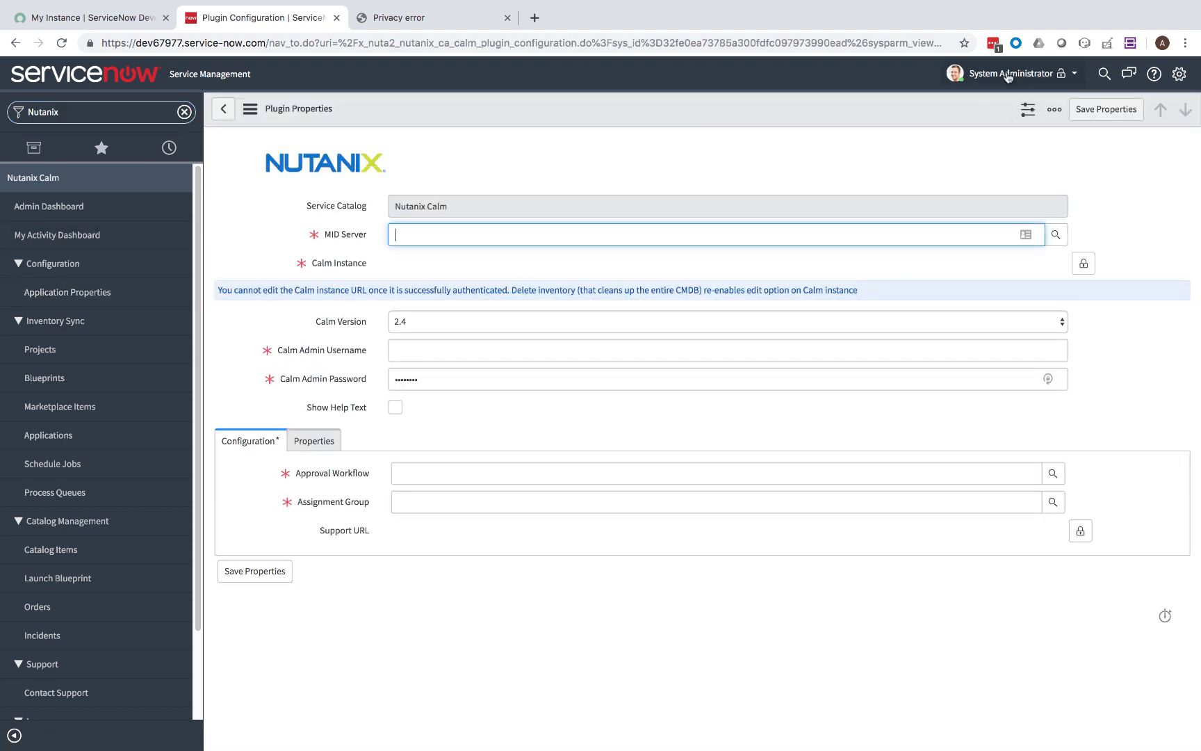
left_click(1179, 73)
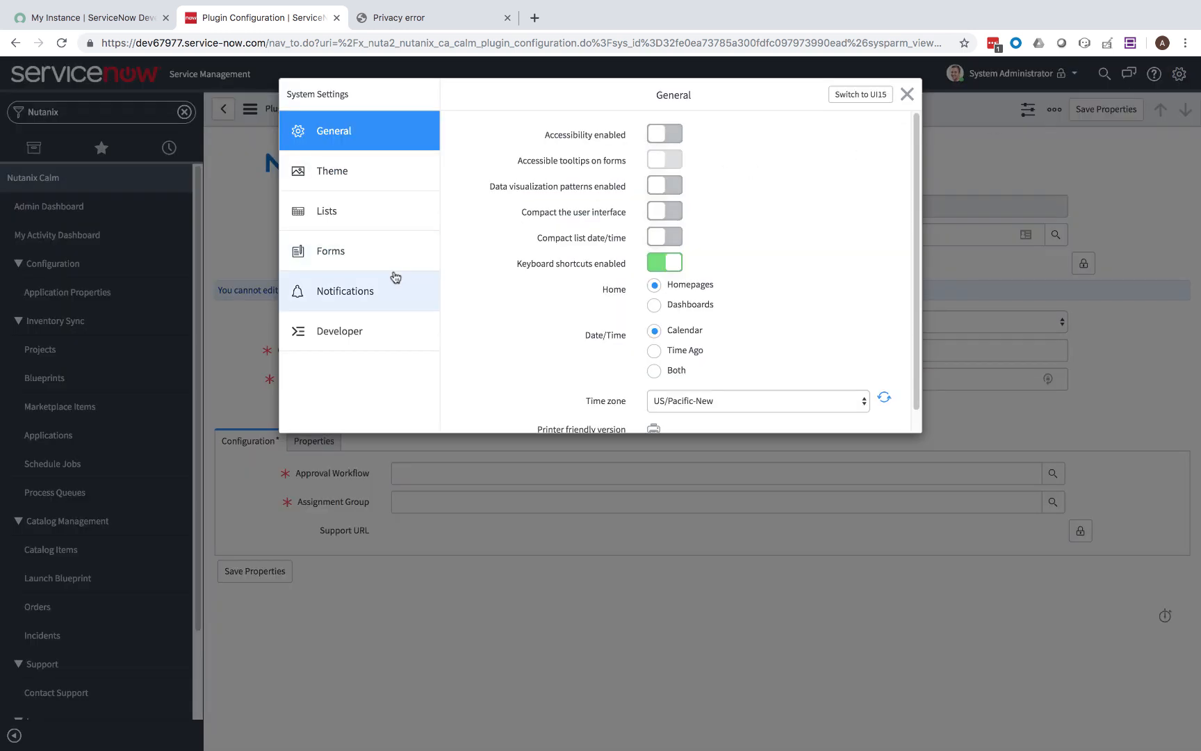
Enable 'Show application picker in header' under Developer, then pick the Nutanix Calm scope.
left_click(361, 333)
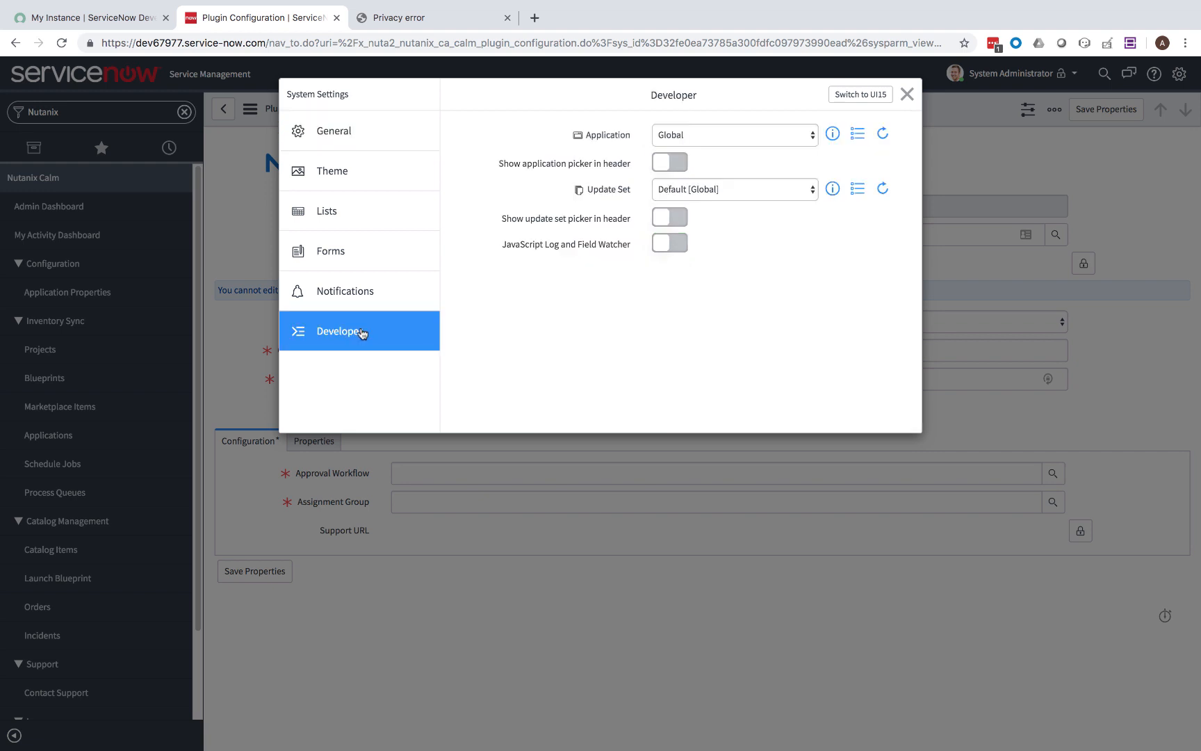
left_click(678, 165)
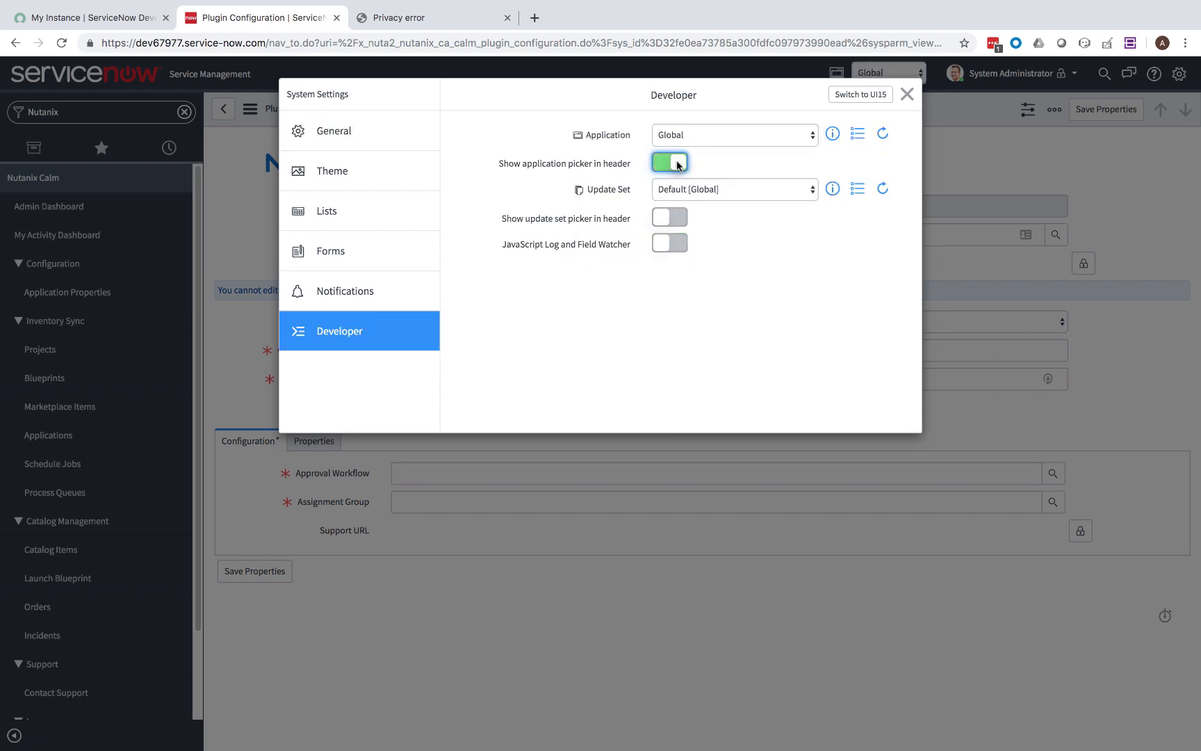
left_click(906, 94)
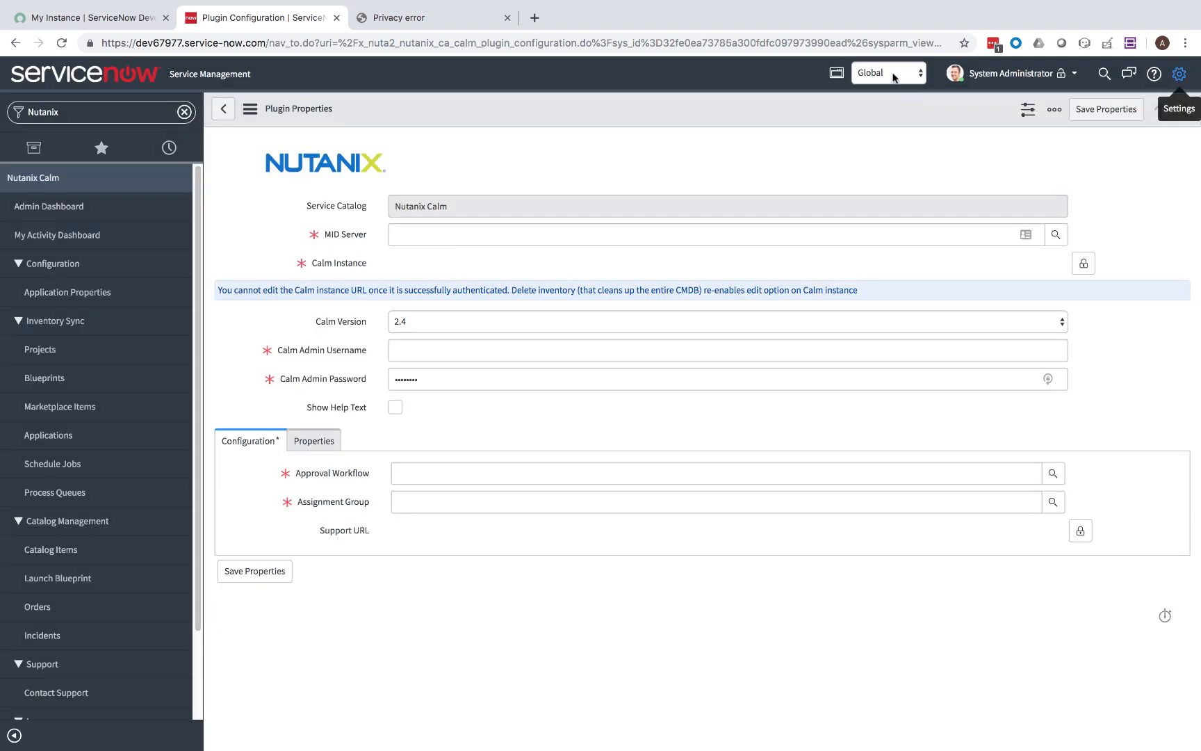
left_click(894, 75)
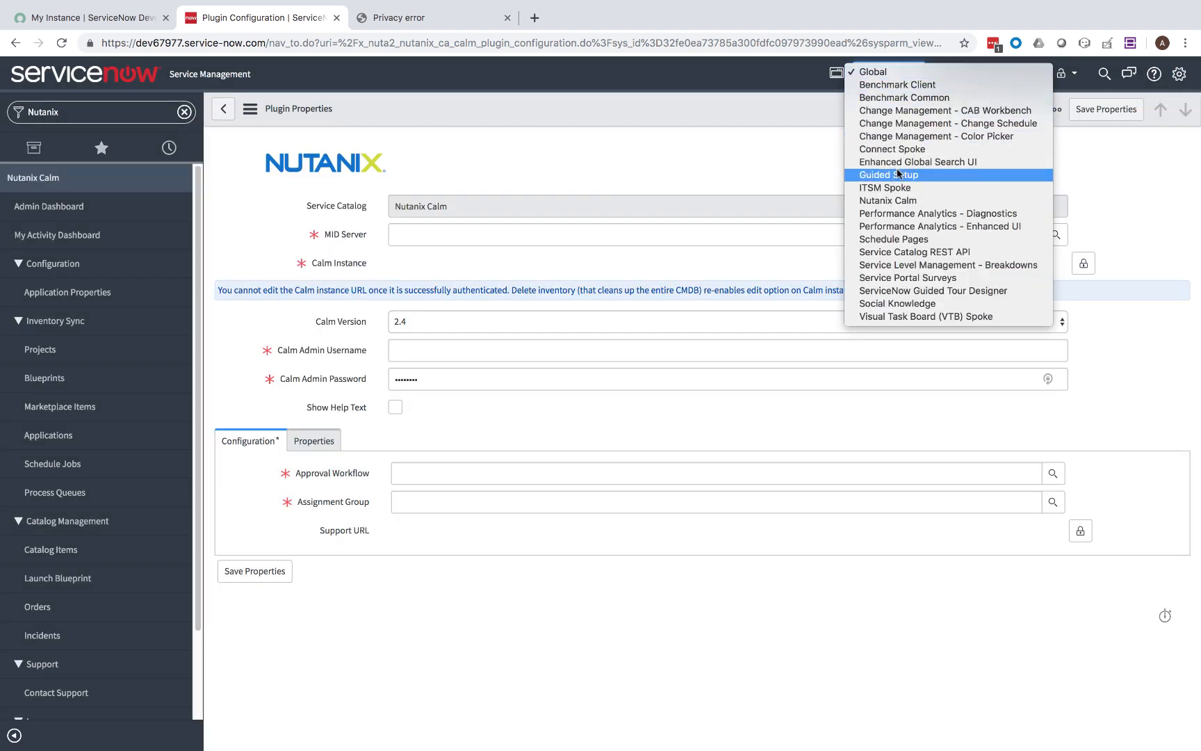
left_click(895, 203)
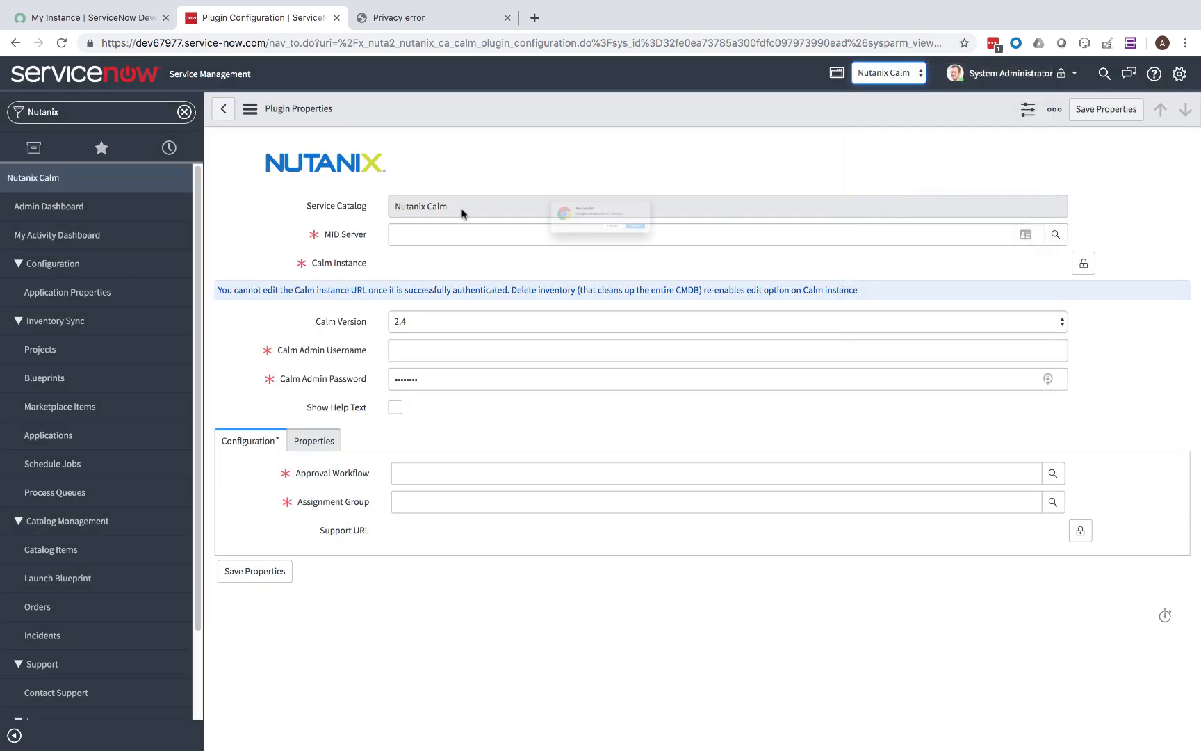
Set MID Server midserver01, Calm Version 2.6, username admin and the admin password.
left_click(679, 246)
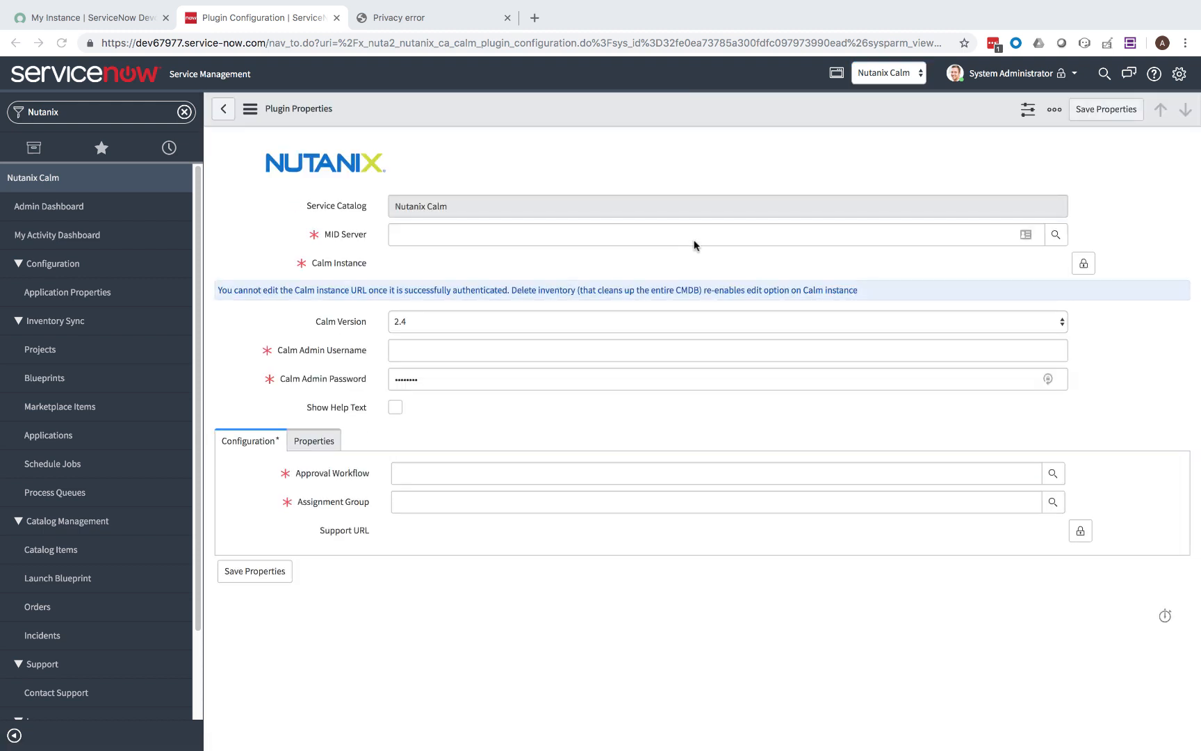
left_click(1055, 236)
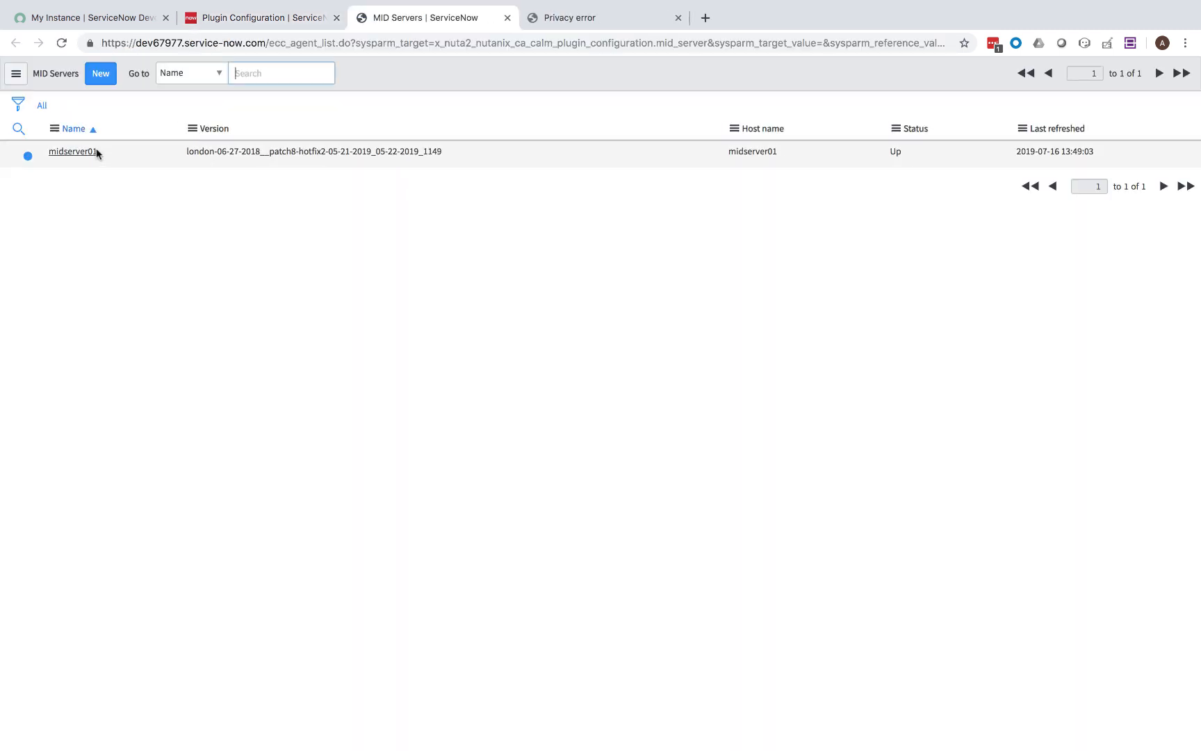
left_click(94, 152)
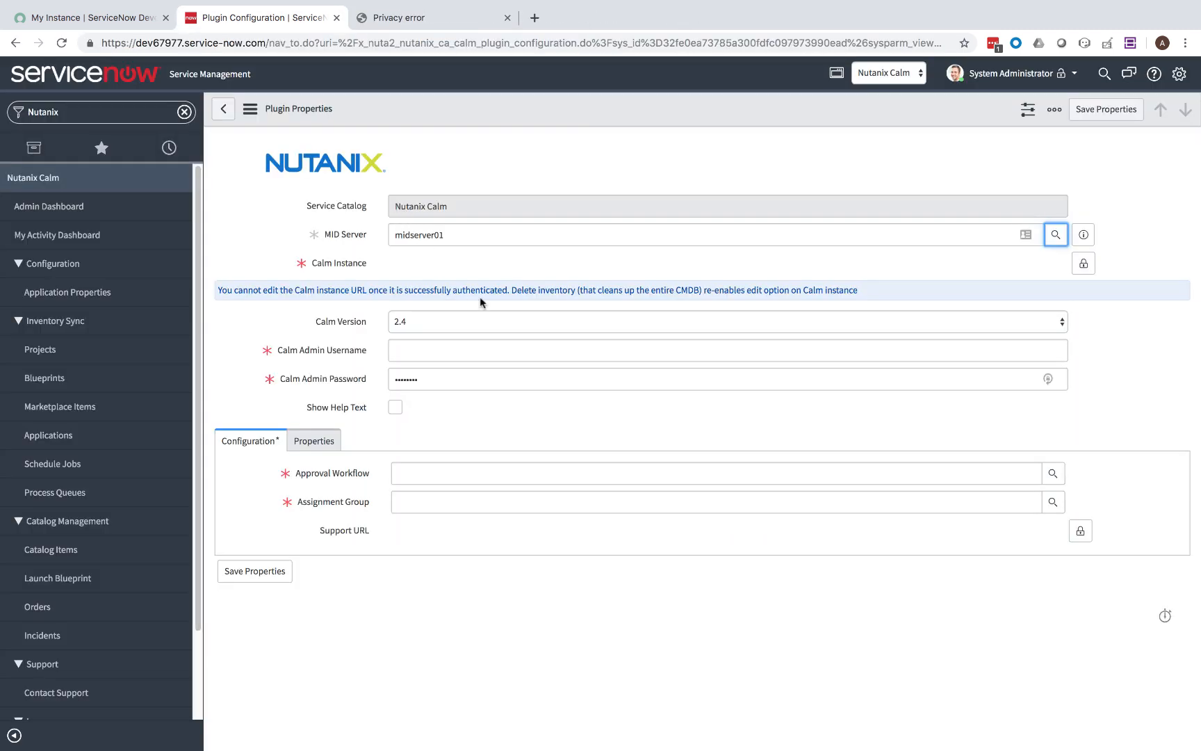
left_click(496, 320)
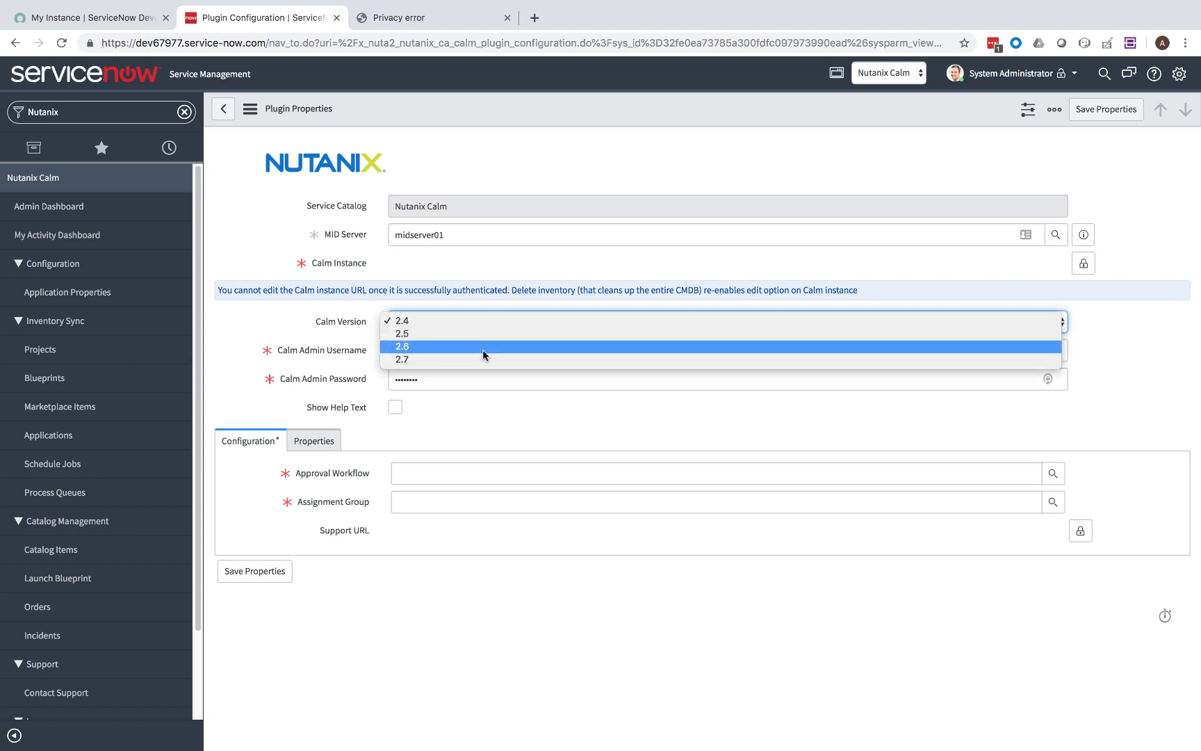
left_click(482, 347)
left_click(485, 353)
type("adm")
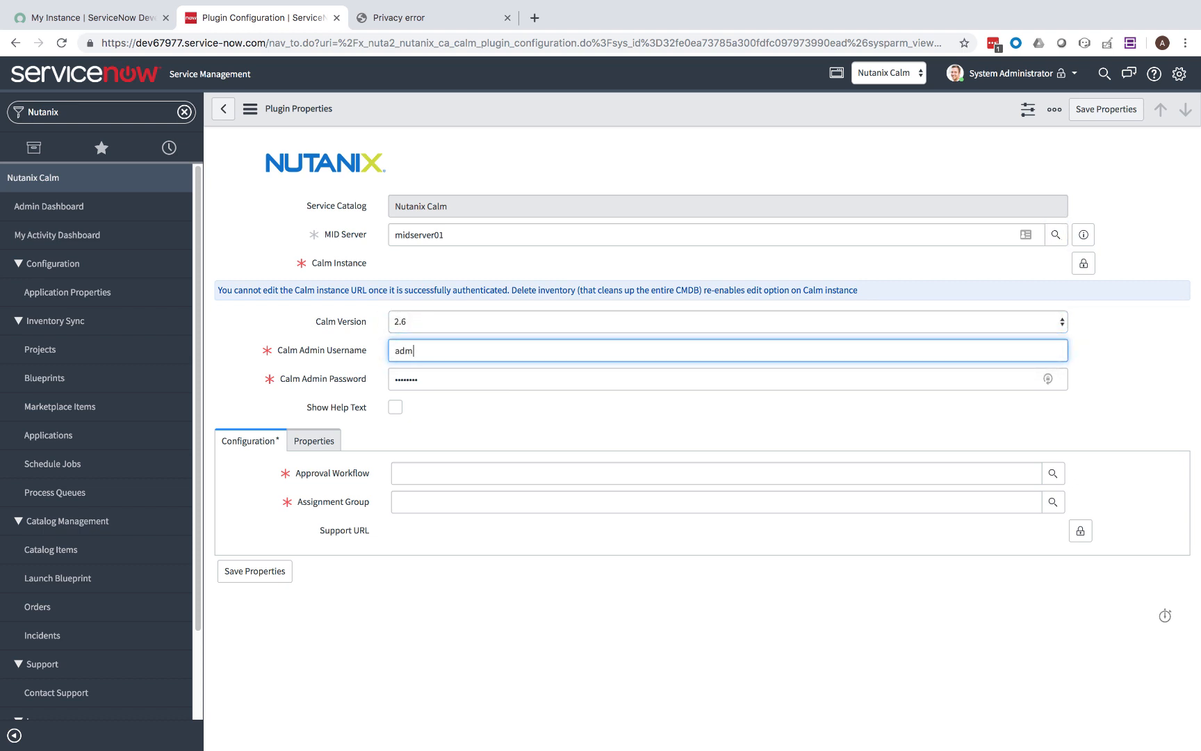
type("in")
key("Tab")
type("n")
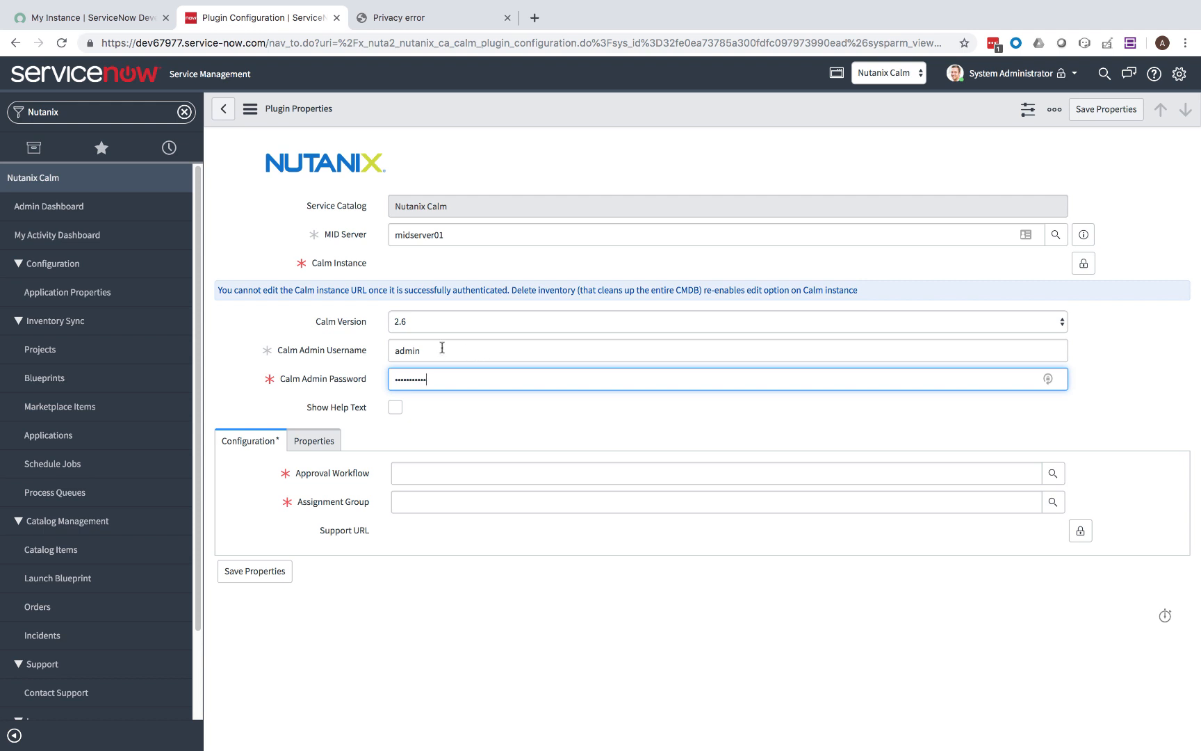
Choose approval workflow Nutanix - Auto Approve and assignment group Domain Admins.
left_click(1053, 474)
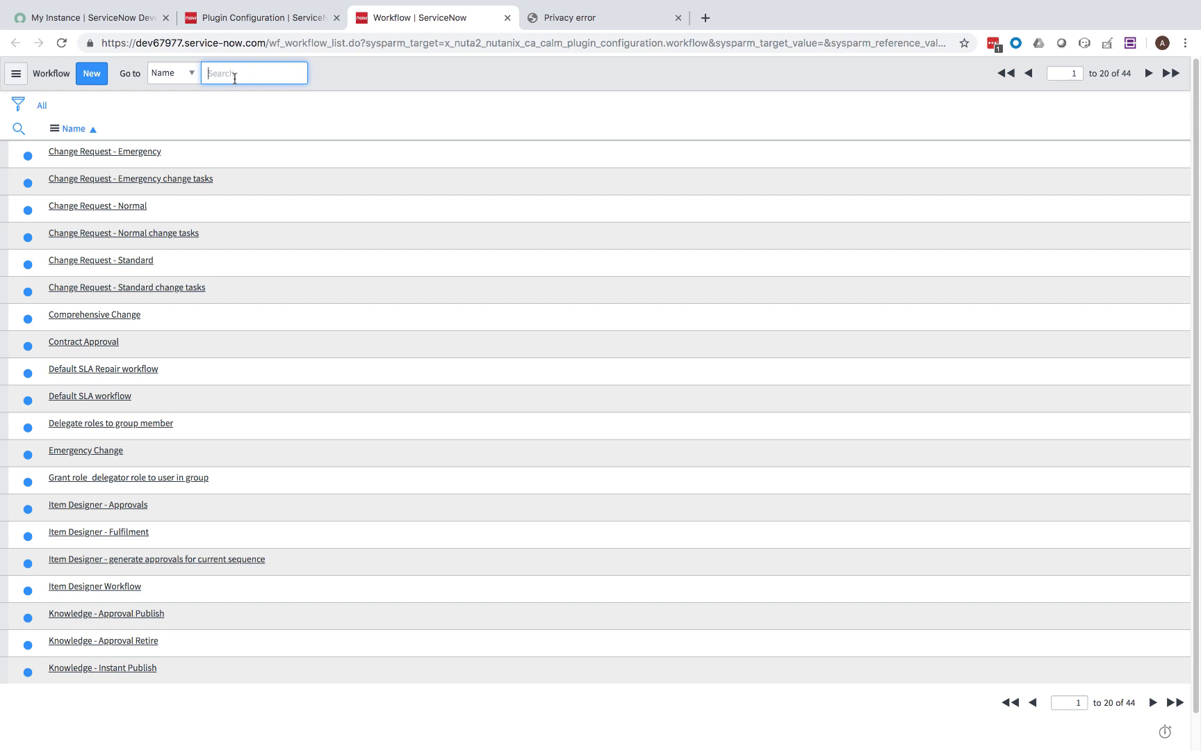
type("nutanix")
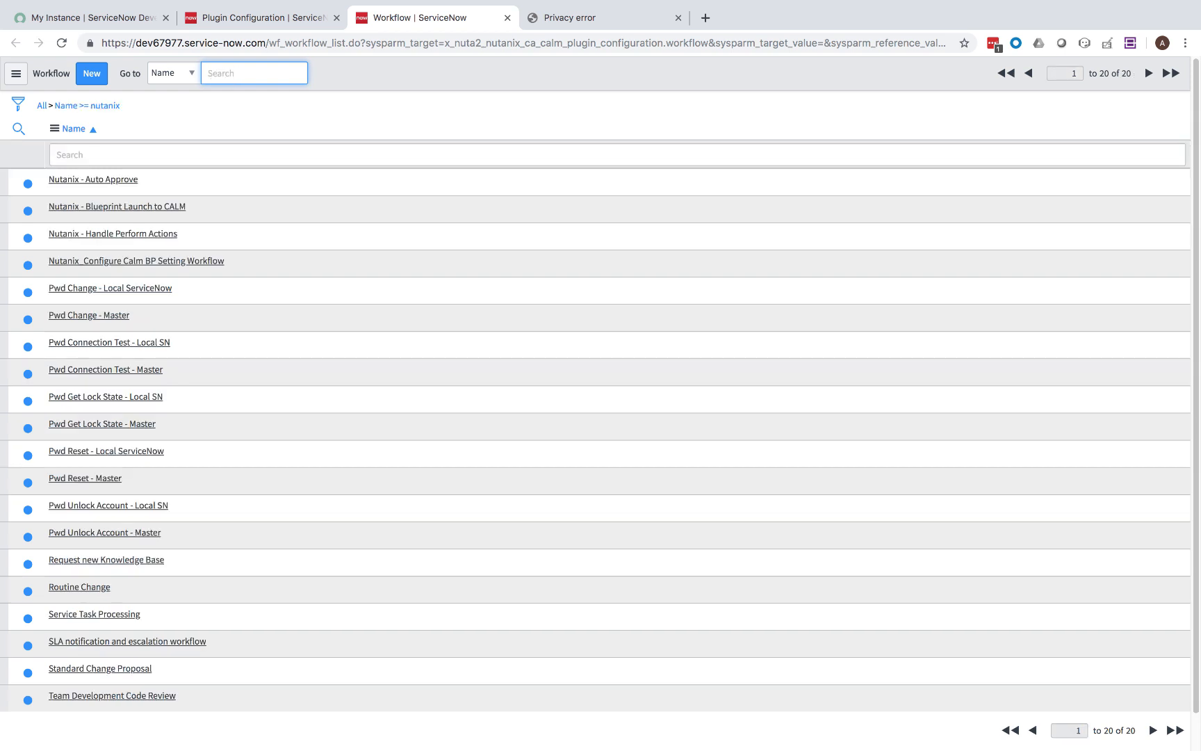
left_click(102, 179)
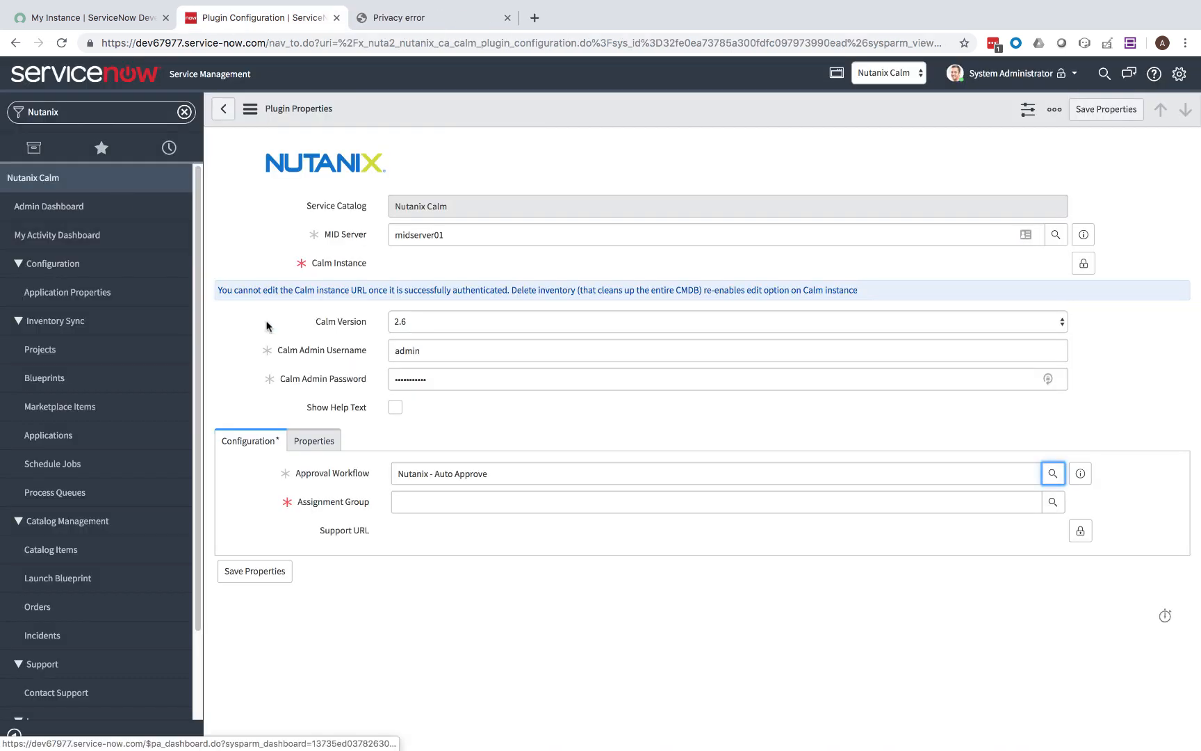
left_click(1053, 502)
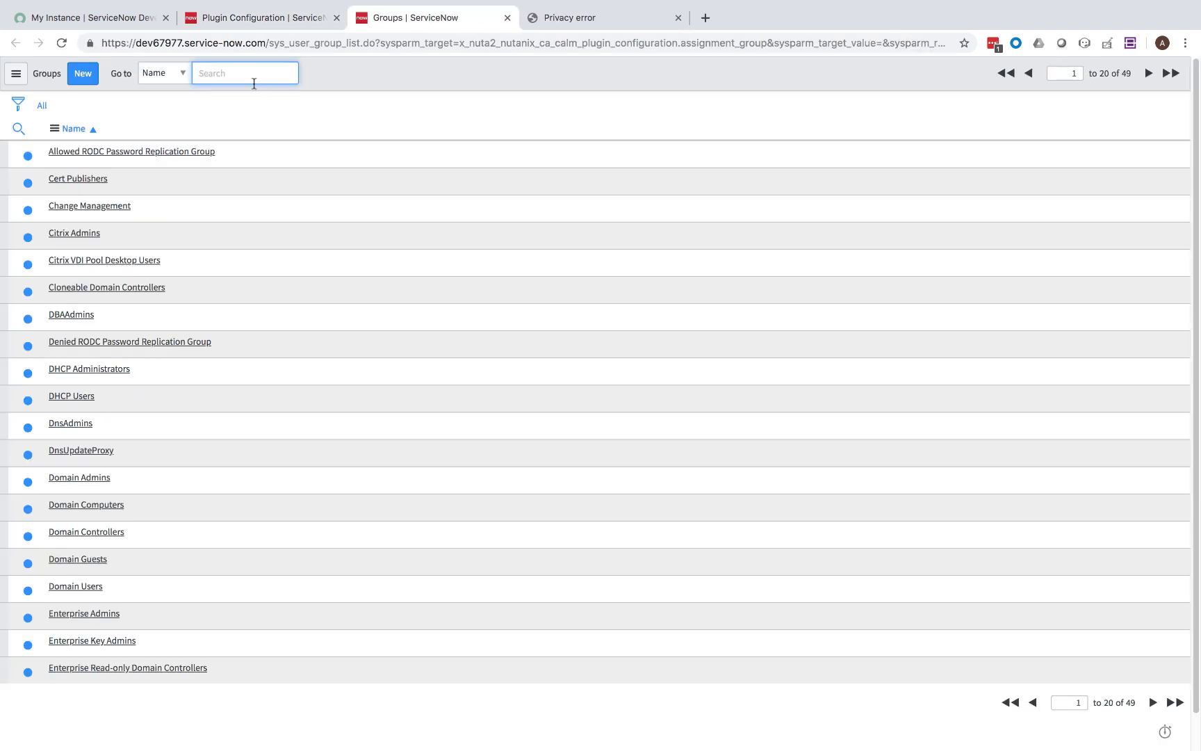
type("ca")
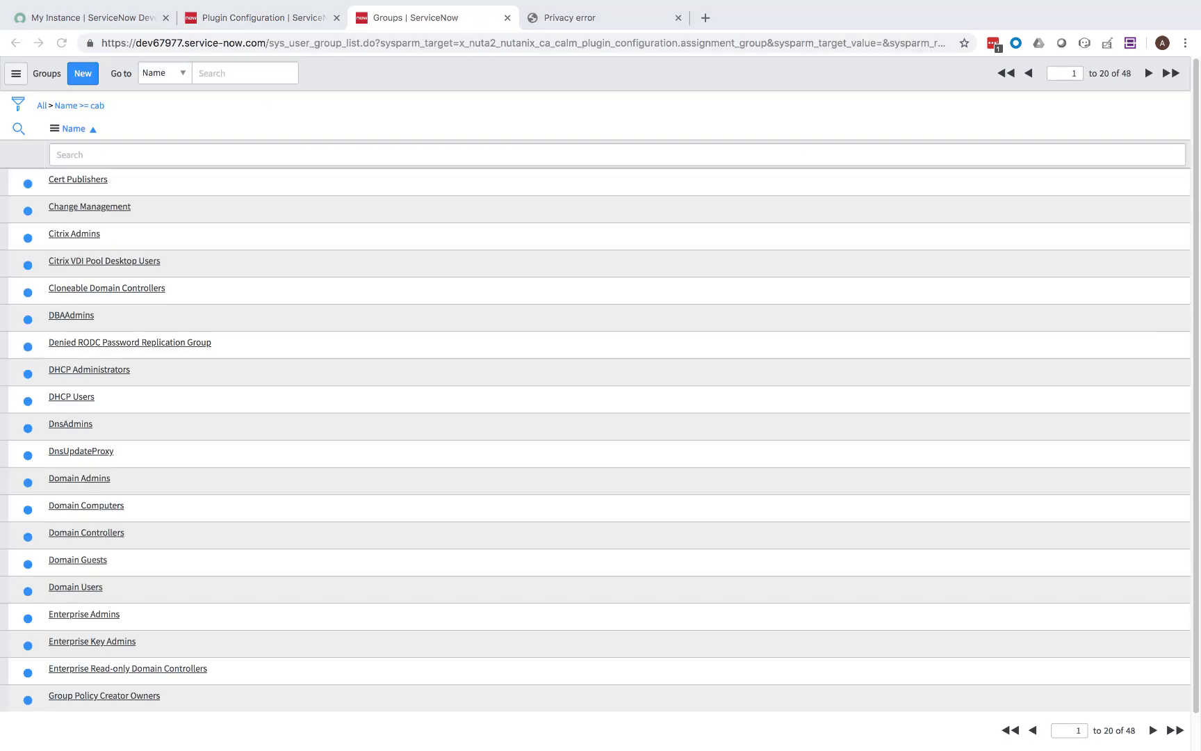
left_click(1033, 730)
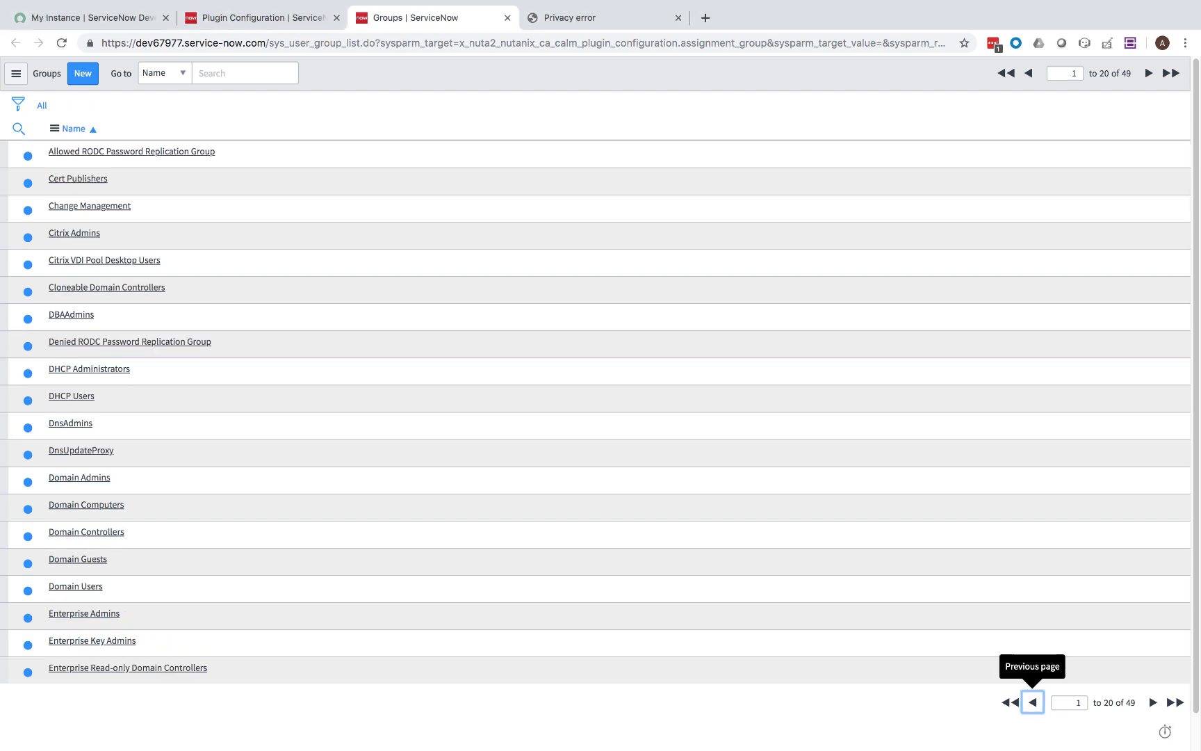
left_click(82, 478)
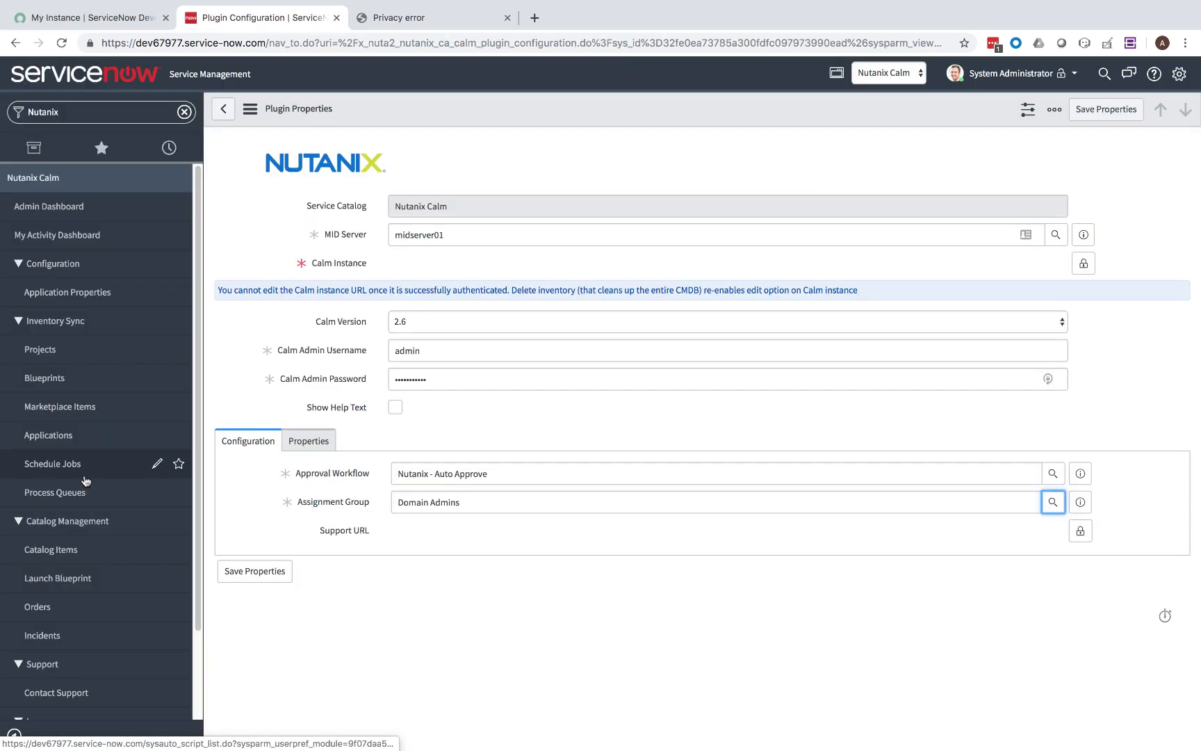
left_click(1084, 264)
left_click(716, 266)
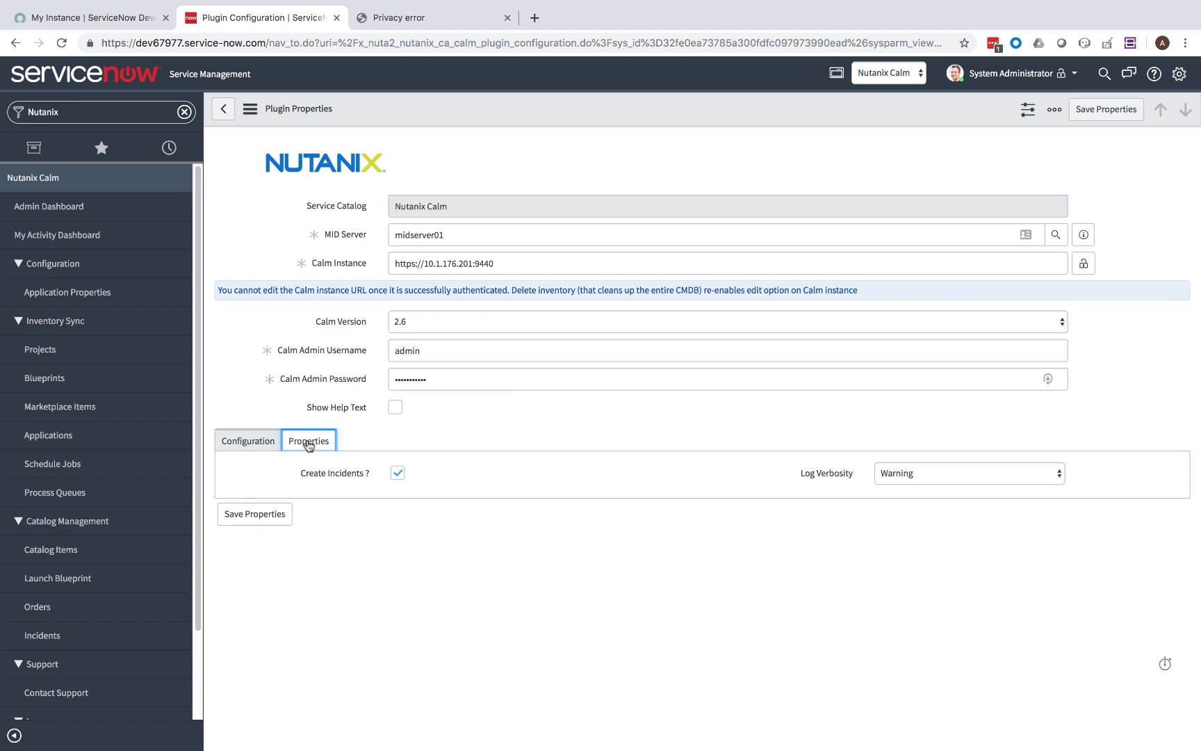
left_click(259, 517)
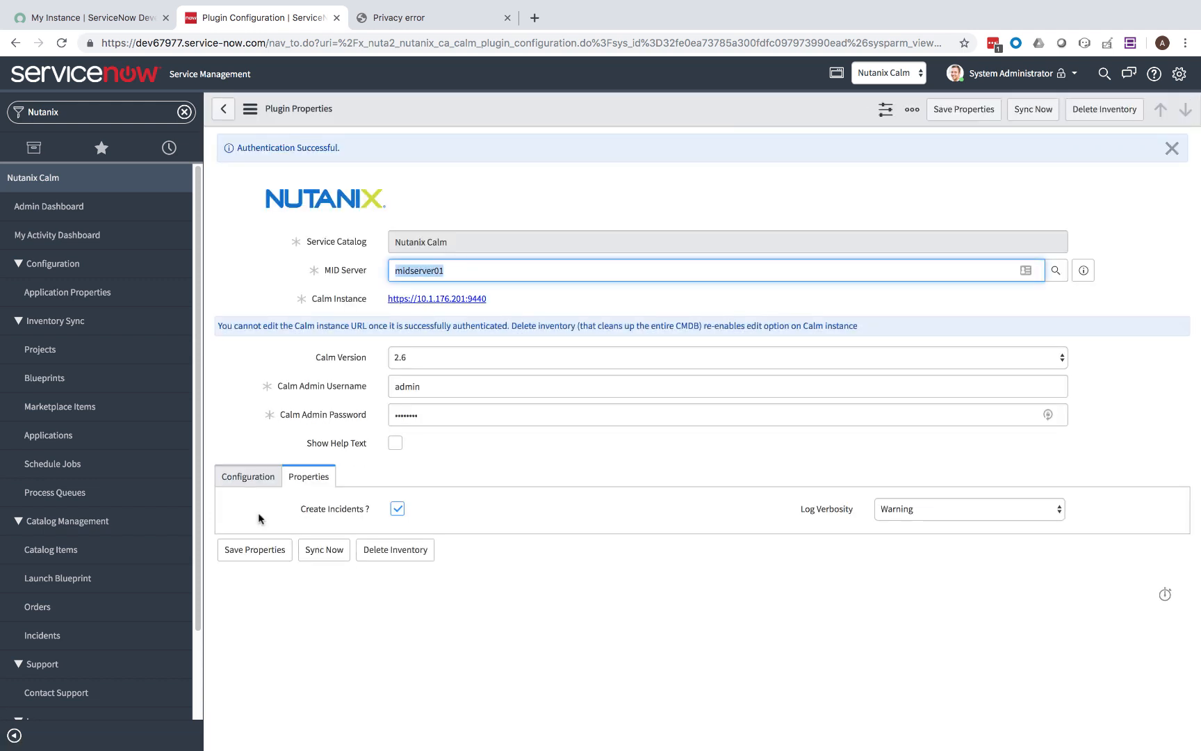
left_click(877, 80)
Switch the scope to Global, run Sync Now, and refresh the Process Queues list.
scroll(877, 75, "up", 3)
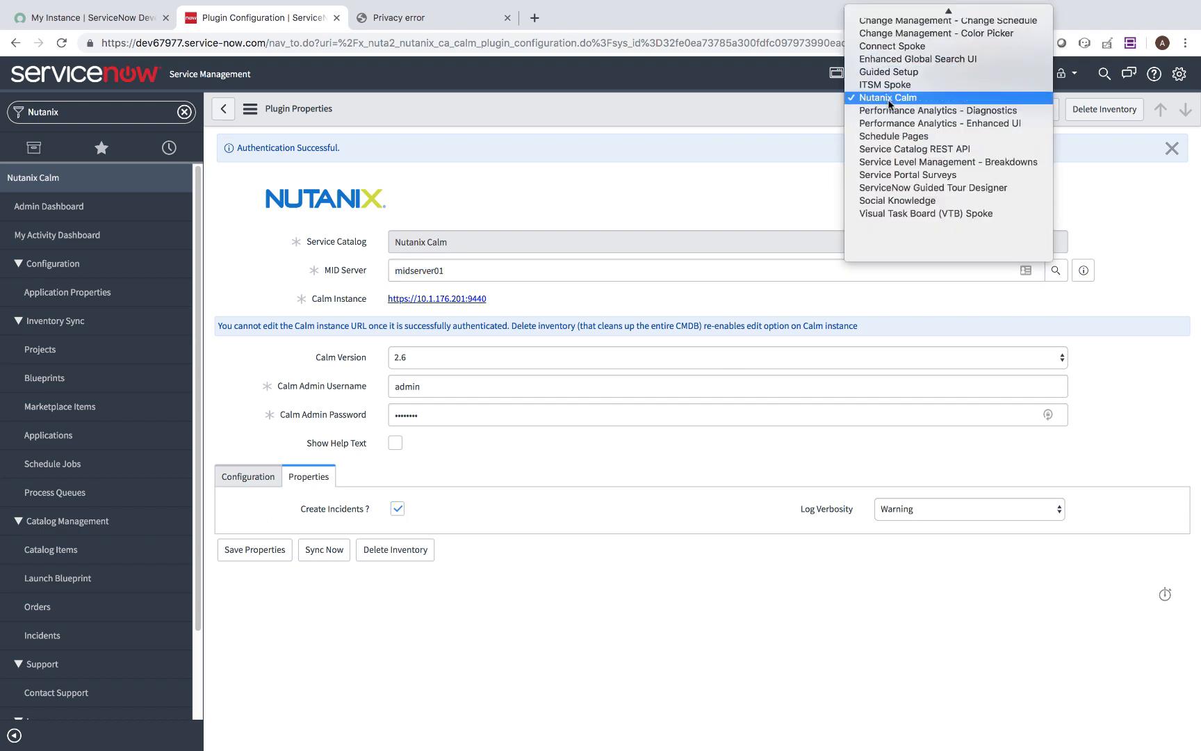
left_click(875, 14)
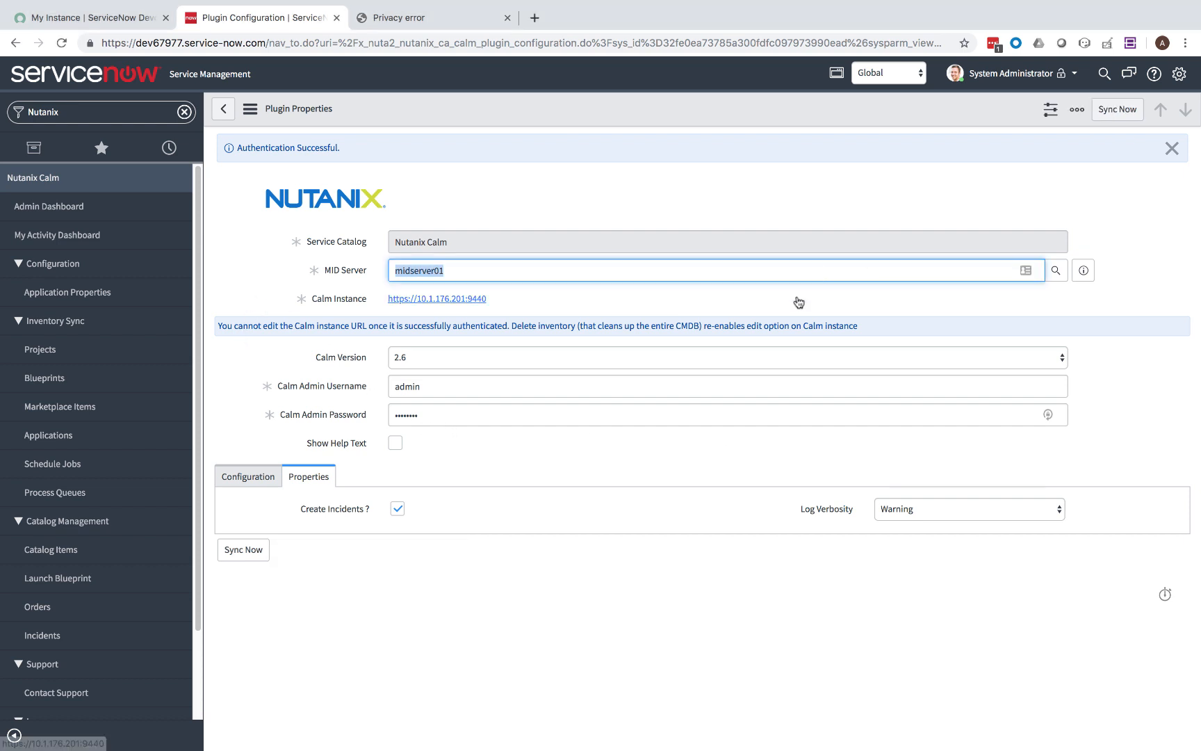
left_click(247, 551)
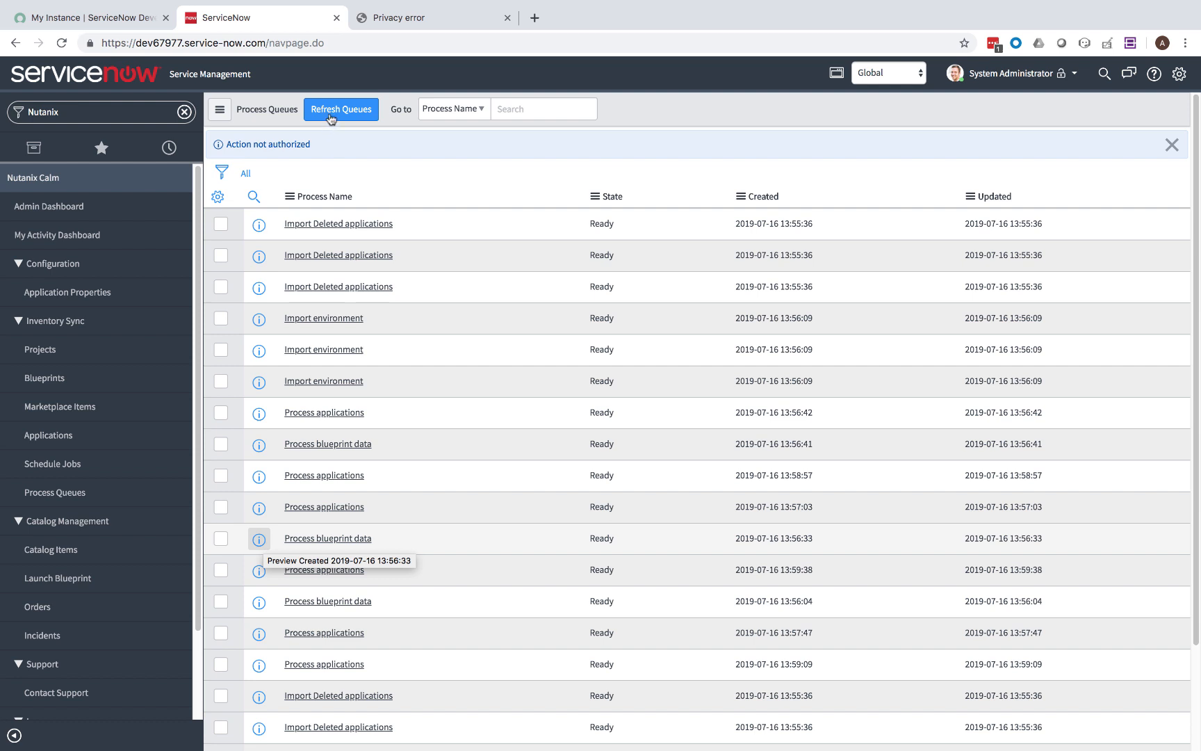
left_click(331, 118)
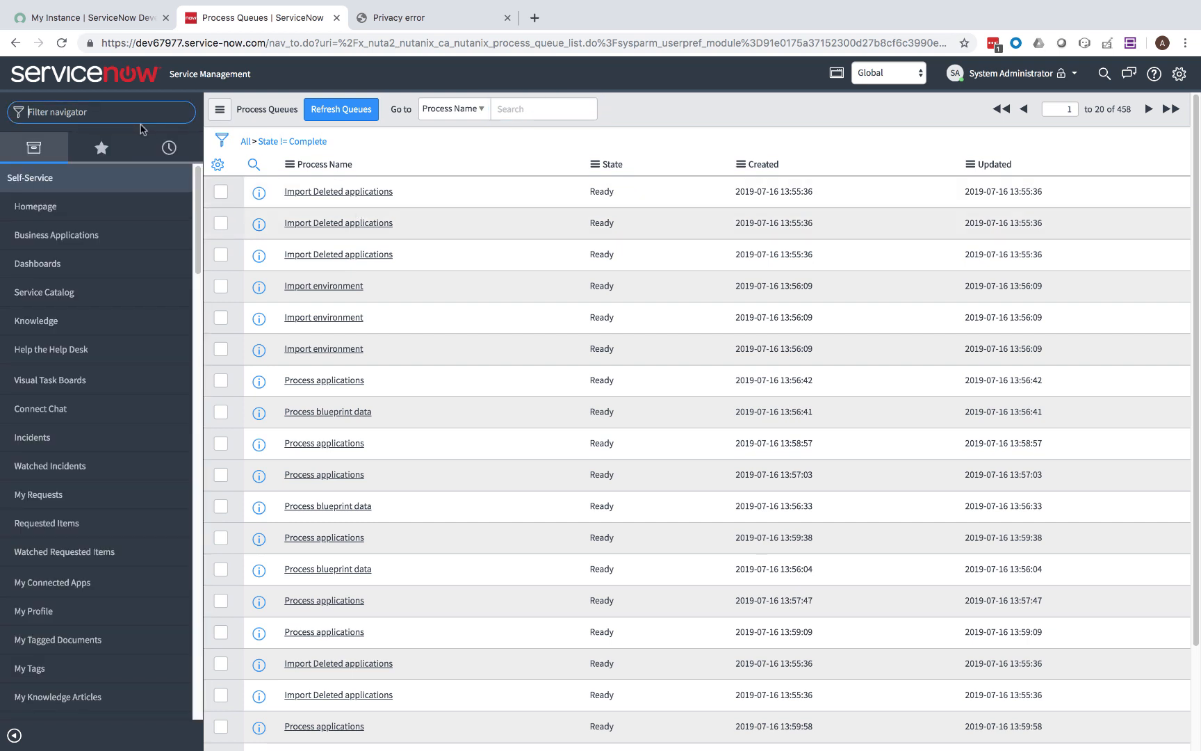
Browse the 29 synced Nutanix Projects and Blueprints, then open the empty Catalog Items list.
type("nutanix")
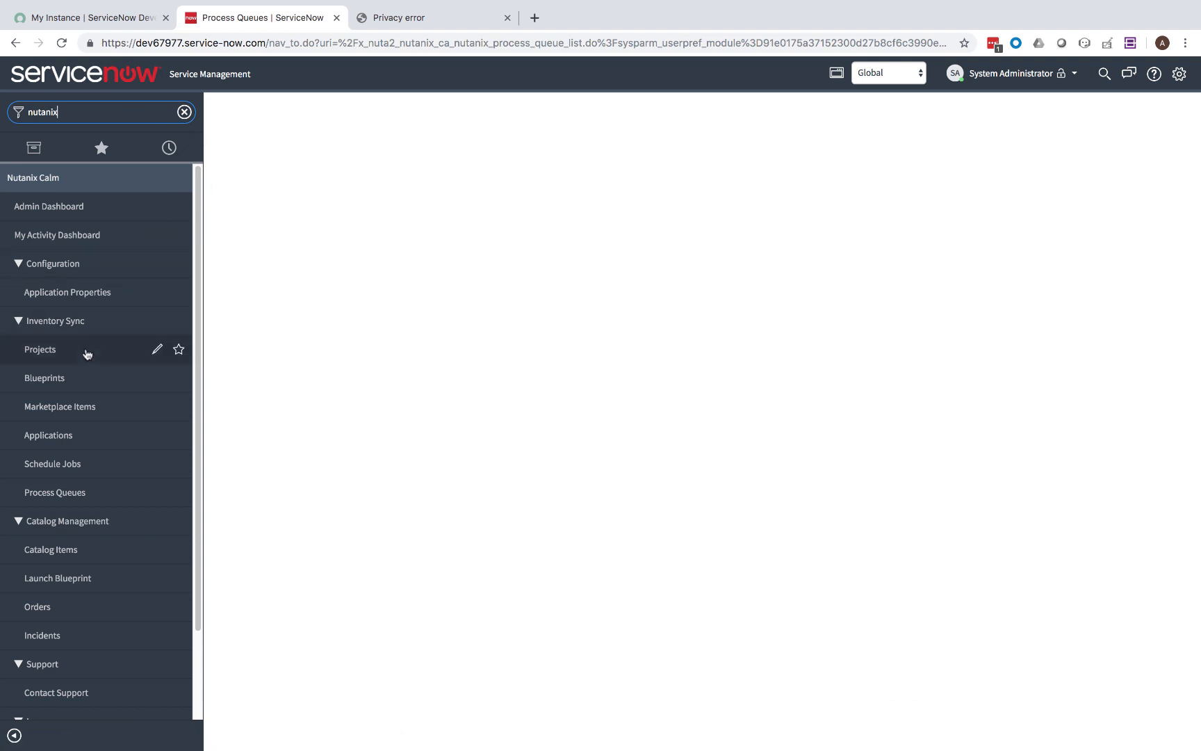
left_click(87, 353)
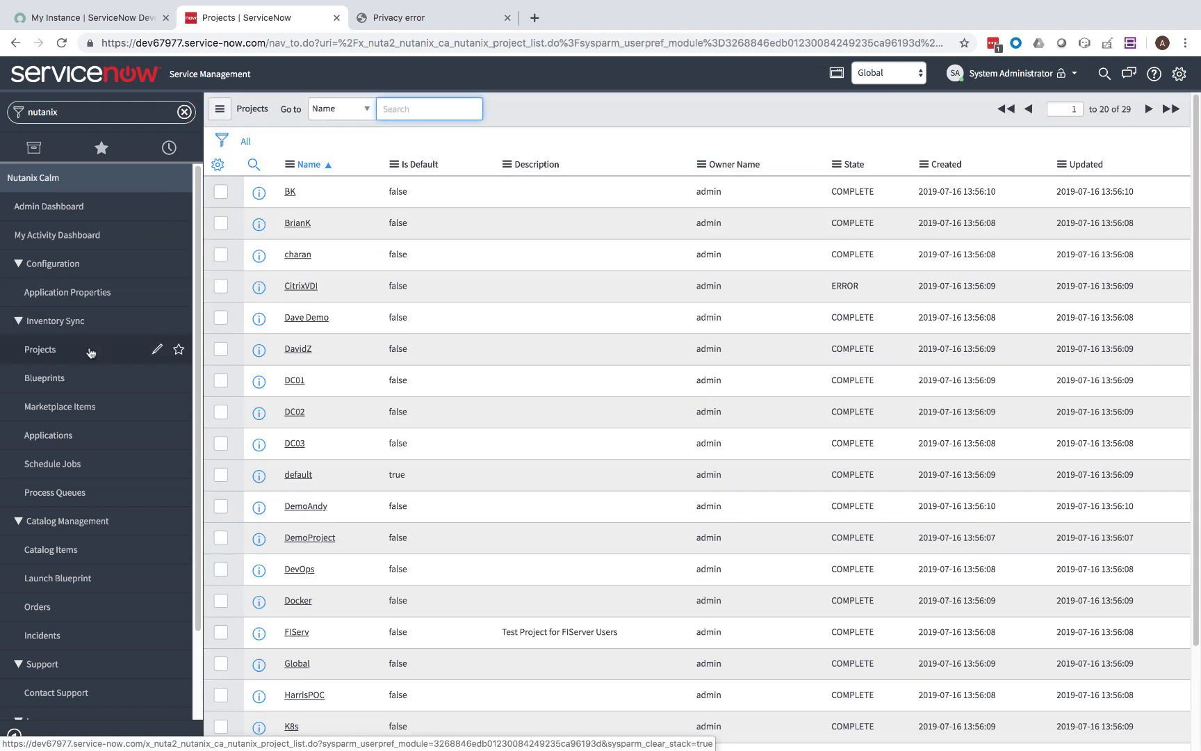
left_click(82, 379)
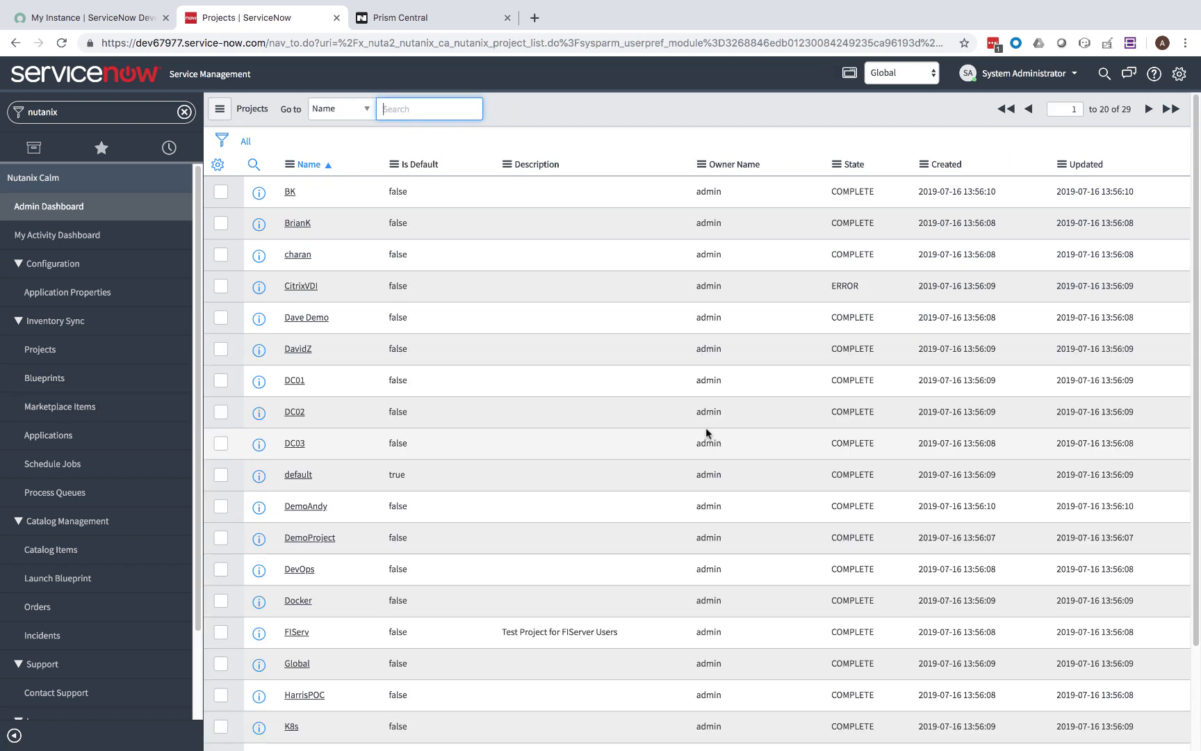
left_click(64, 553)
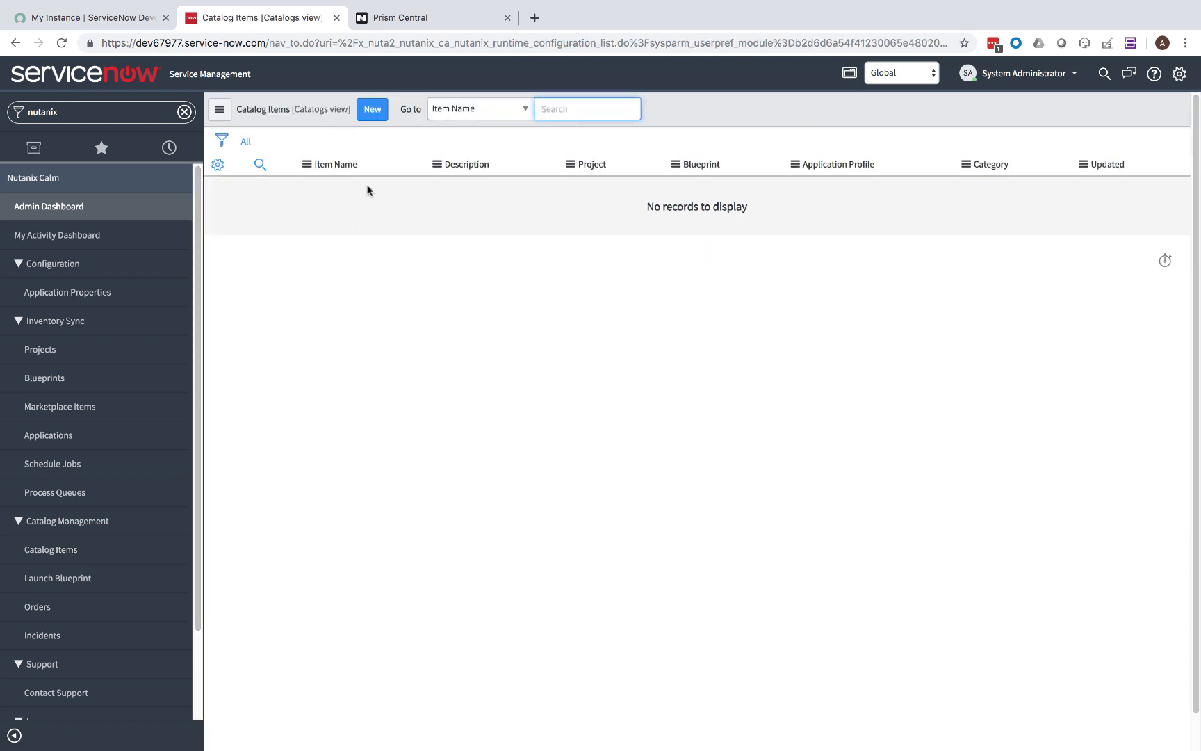
left_click(371, 112)
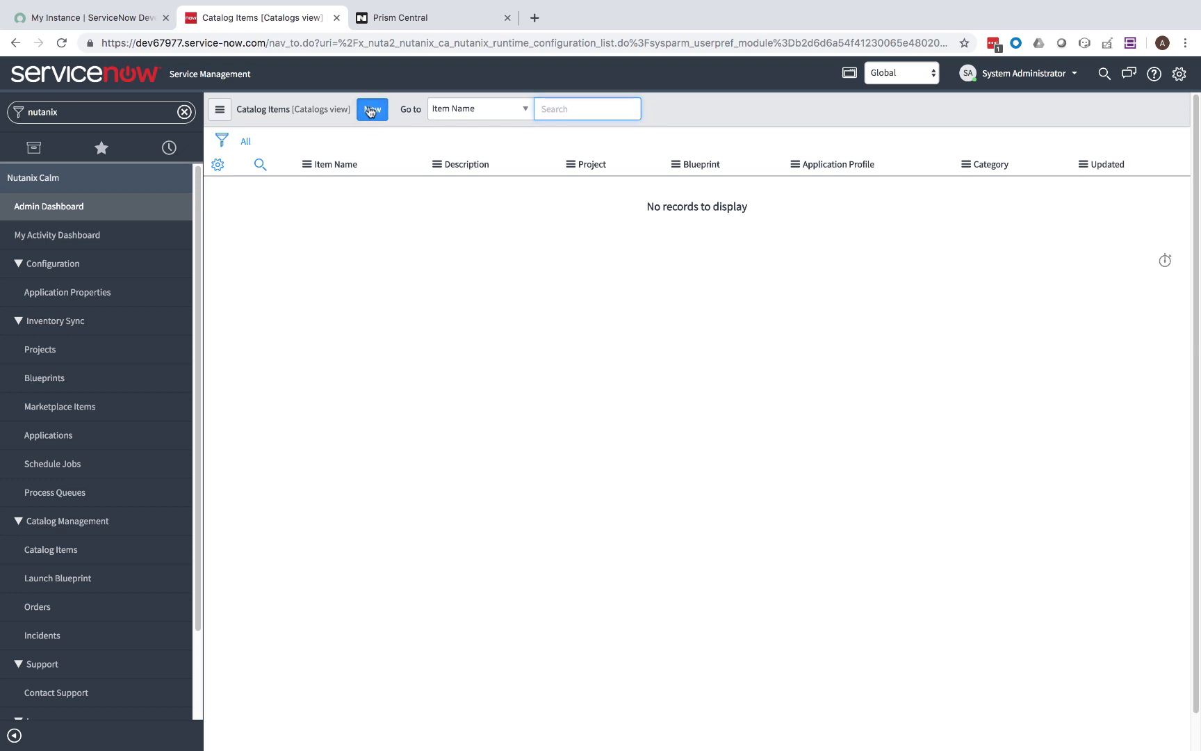